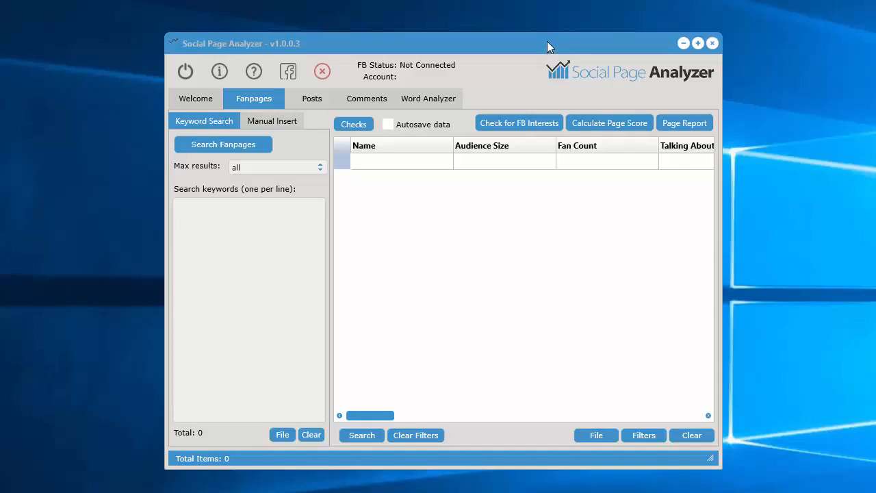
In the Fanpages section, connect the Facebook account and authorize Social Page Analyzer to receive its public profile and email address
left_click(260, 99)
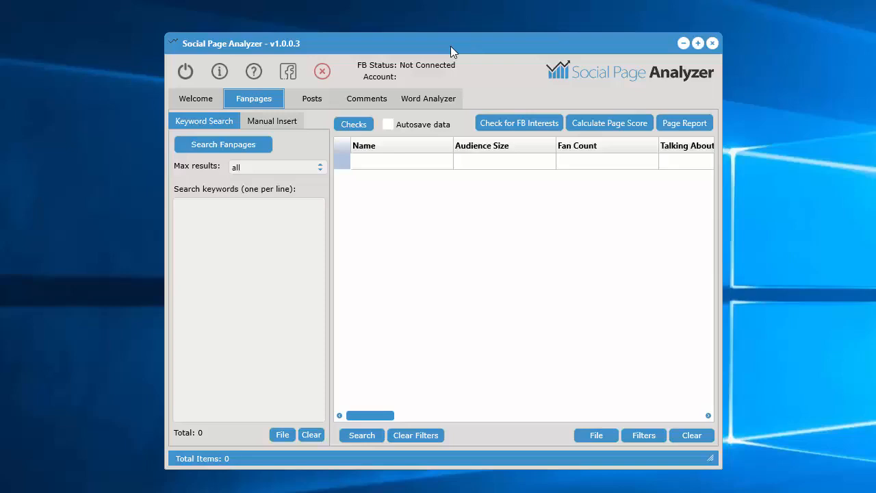
left_click(288, 71)
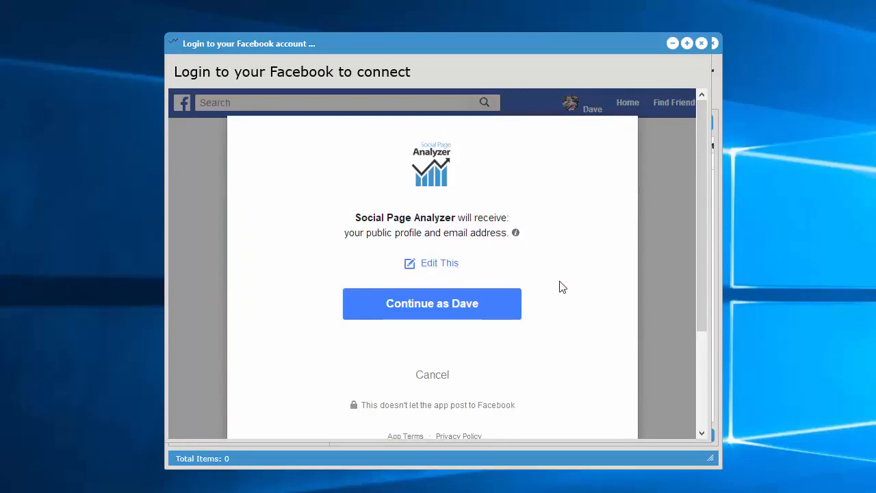
left_click(433, 308)
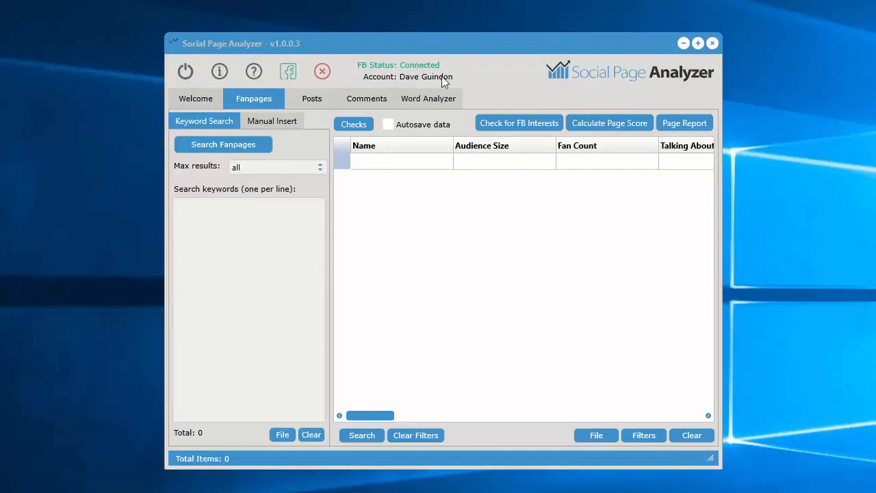
Disconnect the Facebook account and reconnect it by logging into Facebook again
left_click(287, 74)
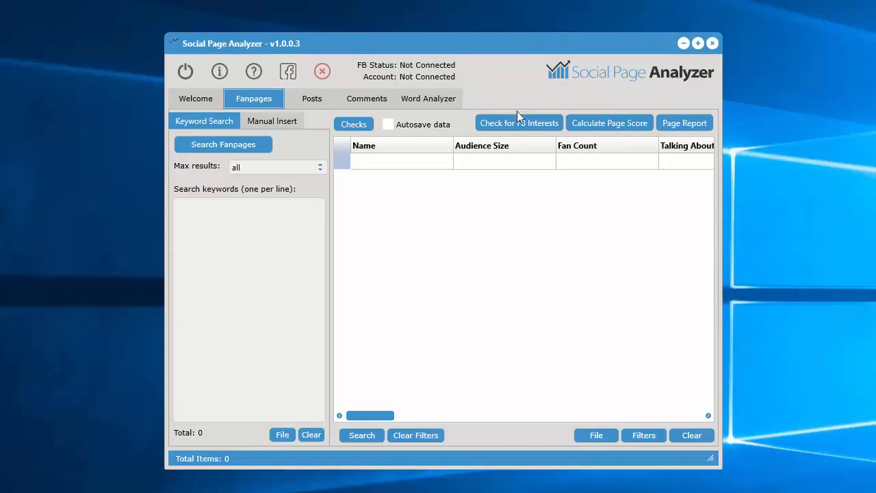
left_click(289, 71)
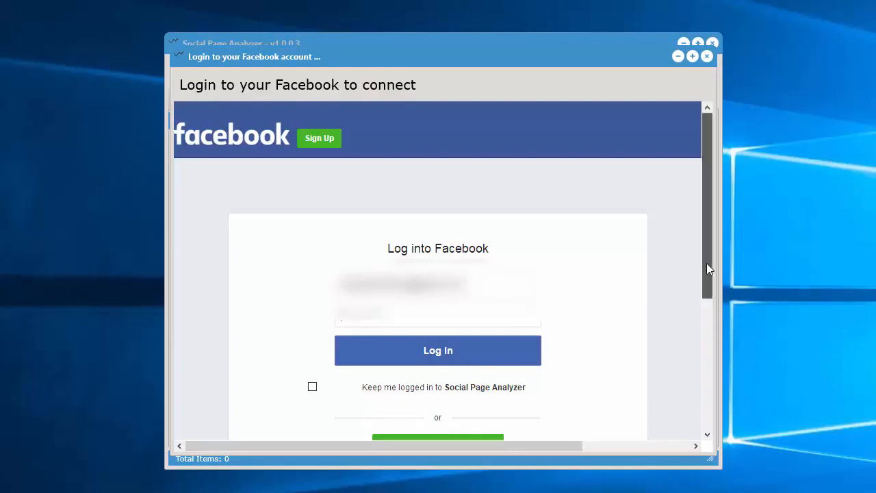
left_click_drag(706, 264, 706, 274)
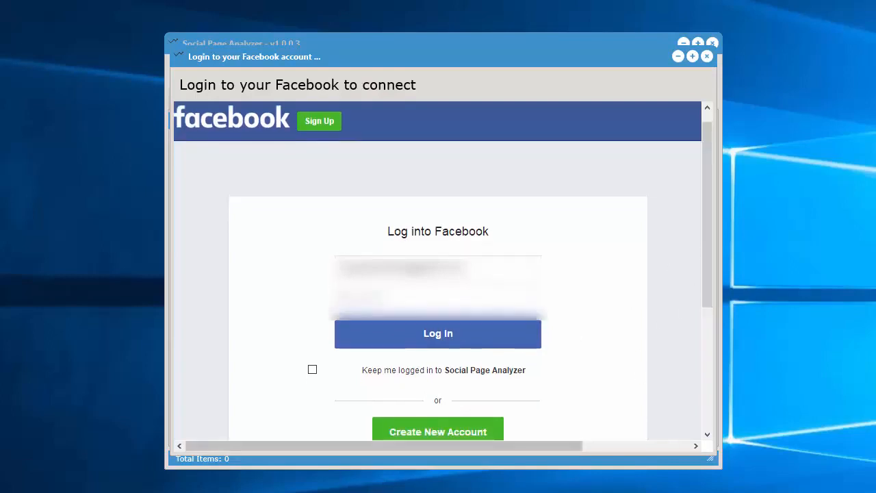
left_click(439, 342)
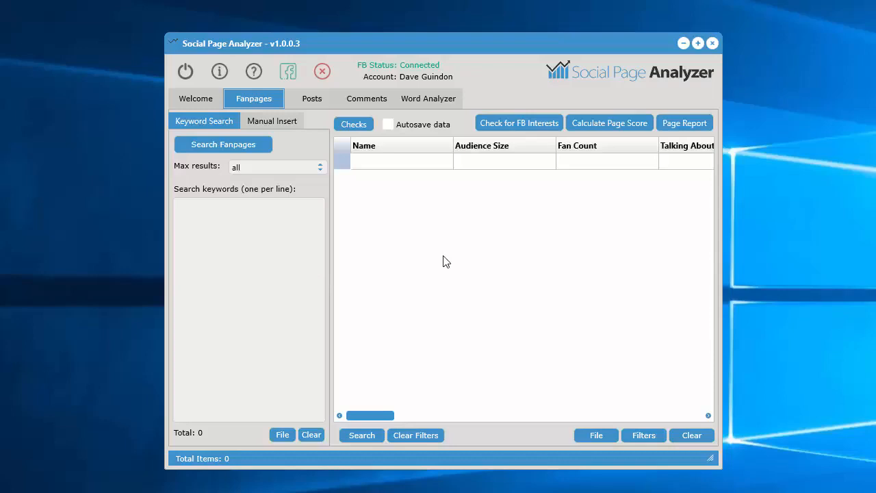
Search fanpages for the keyword "engineering" with the maximum results kept at all
left_click(270, 263)
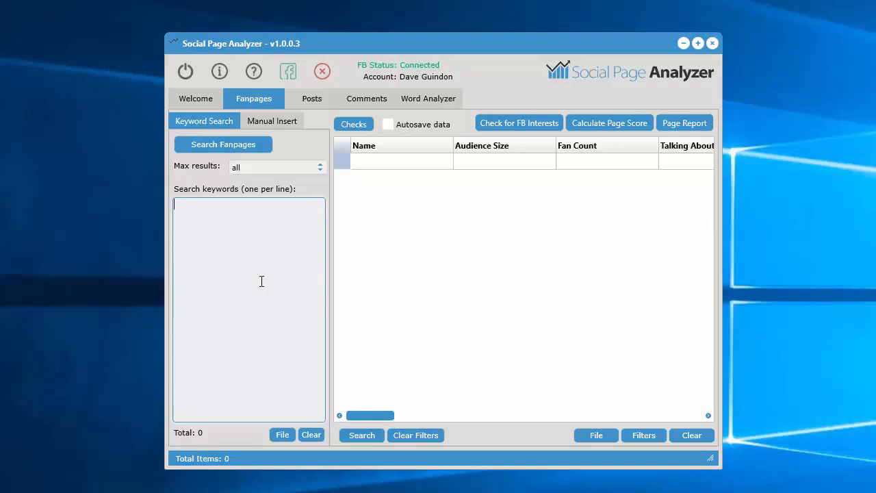
type("e")
type("ngineering")
left_click(283, 121)
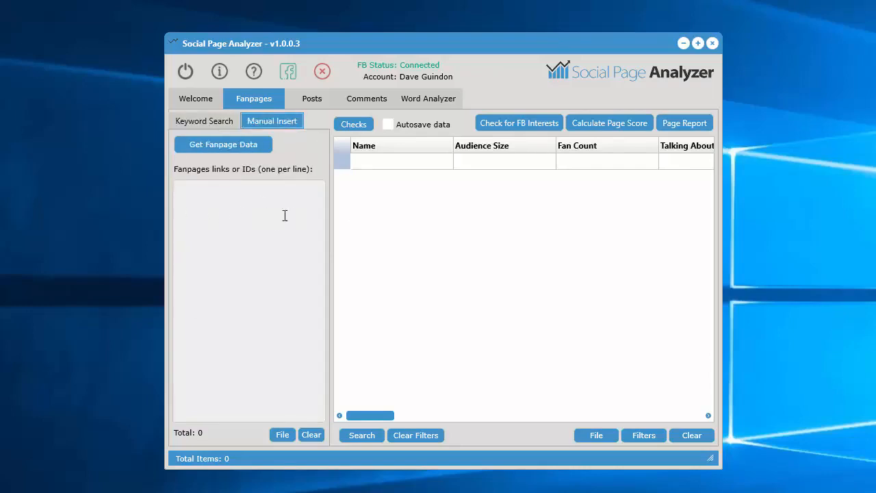
left_click(217, 122)
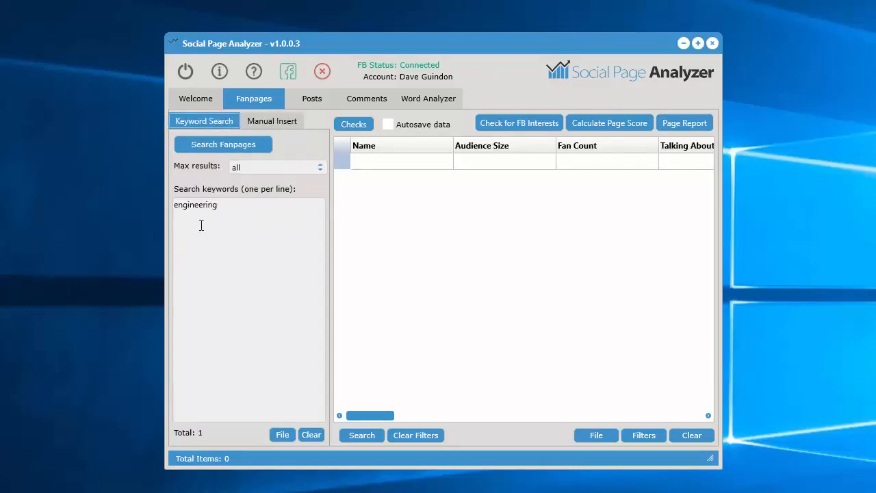
left_click(291, 170)
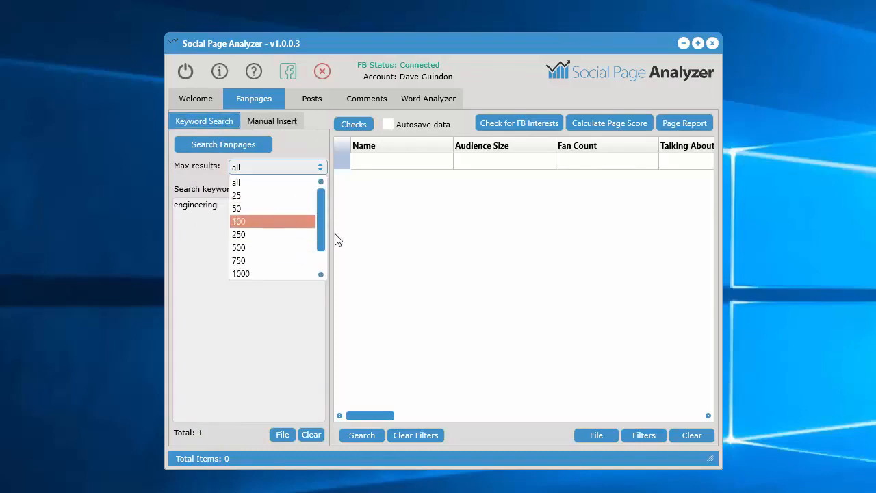
left_click(201, 262)
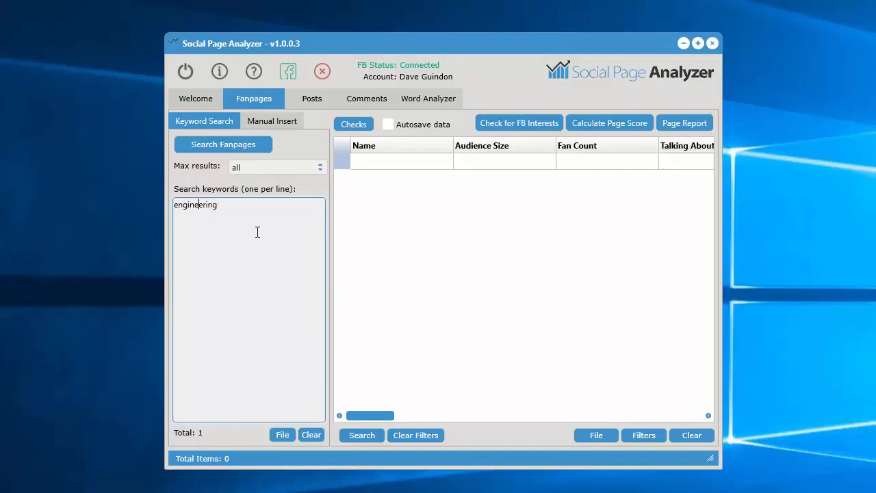
left_click(225, 145)
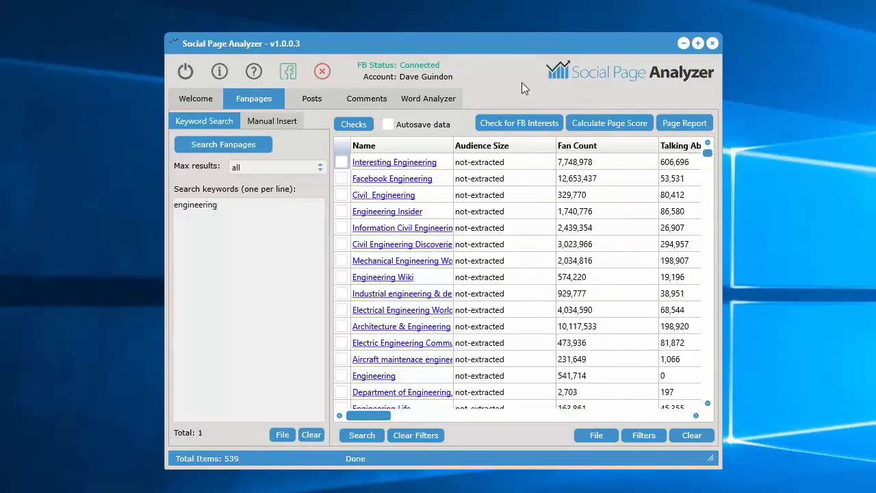
Move and enlarge the application window to nearly fill the screen, and widen the Name column of the results
left_click_drag(514, 44, 354, 17)
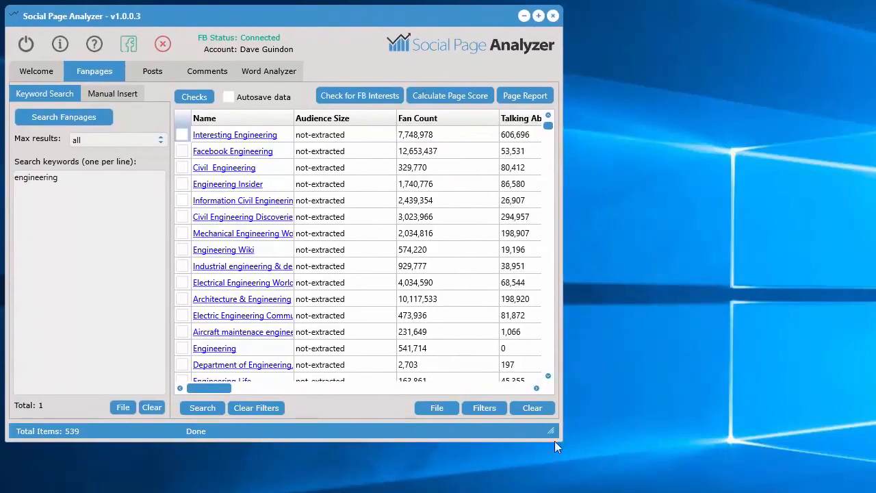
left_click_drag(583, 442, 862, 482)
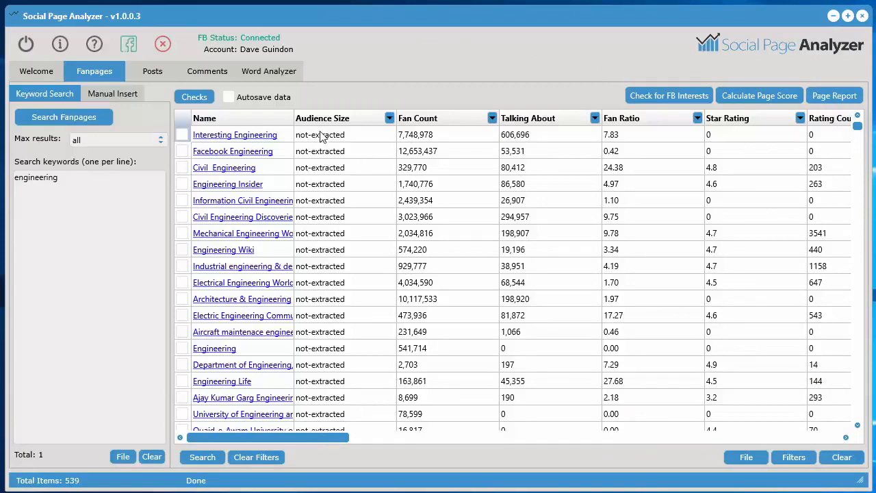
left_click_drag(291, 118, 326, 119)
Examine the fanpage result columns from Fan Count through ratings, category, contact and address details to Page Score
left_click_drag(281, 438, 323, 435)
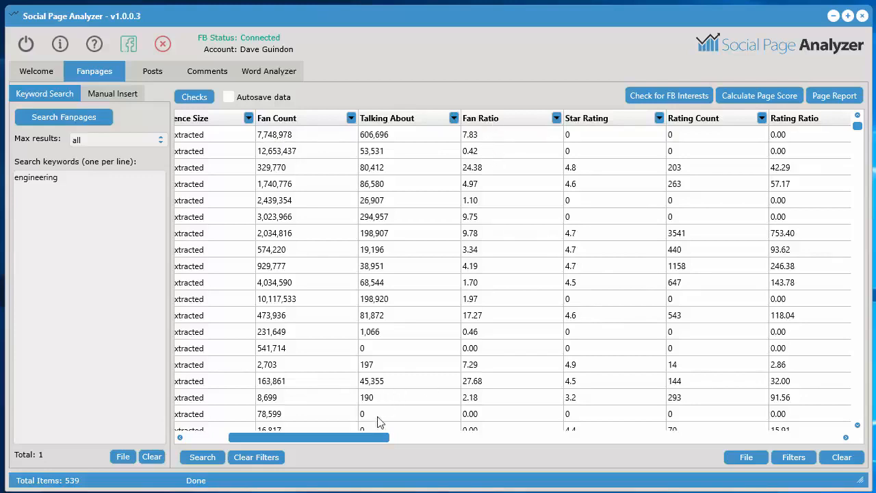
left_click_drag(371, 433, 406, 433)
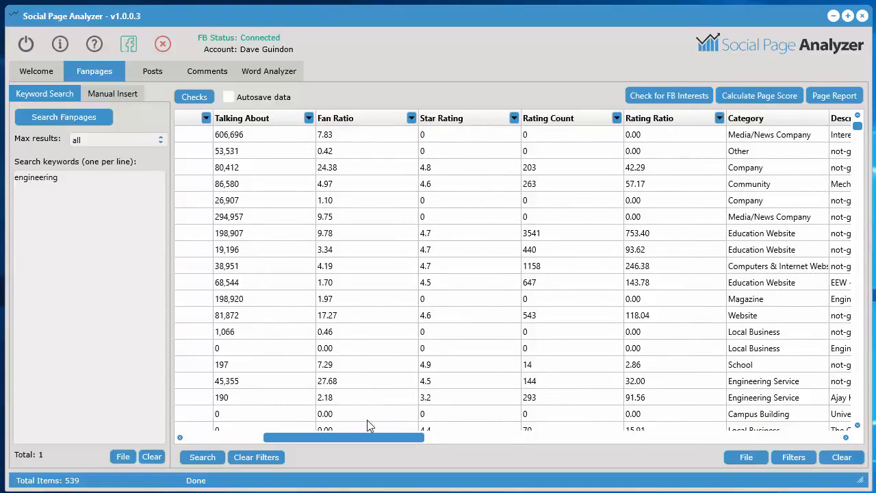
left_click_drag(363, 437, 376, 435)
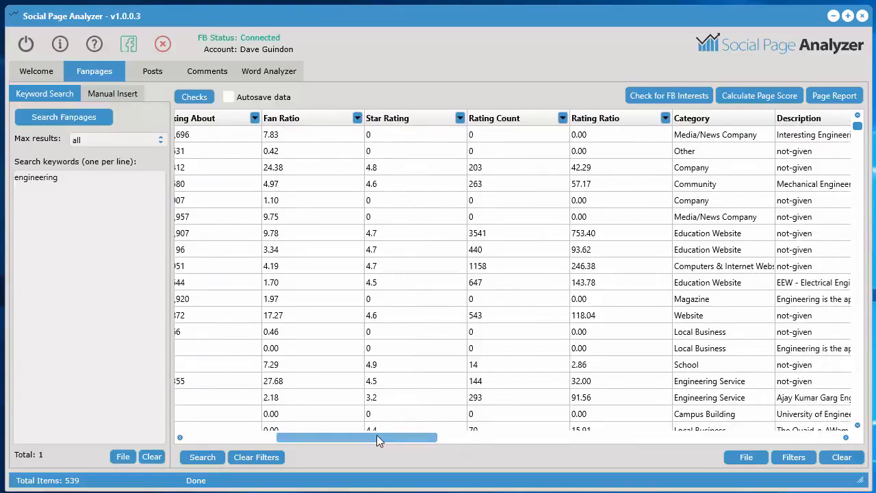
left_click_drag(377, 435, 379, 435)
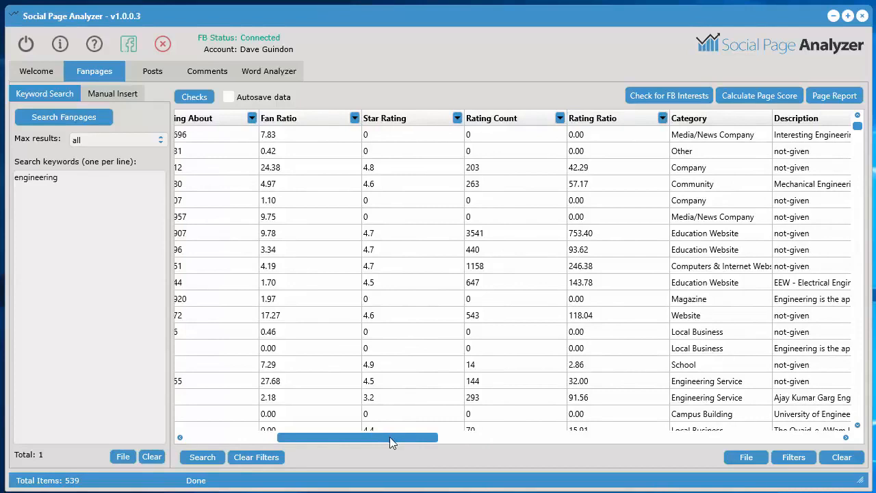
left_click_drag(389, 437, 403, 438)
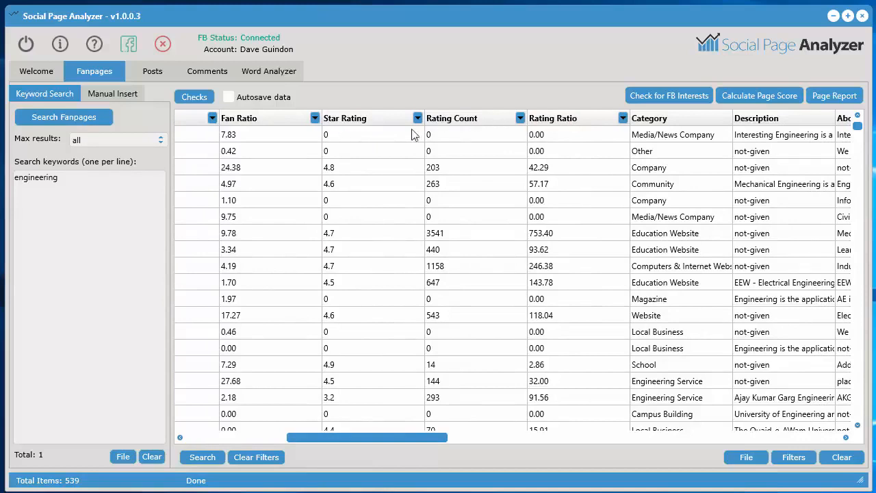
left_click_drag(397, 436, 464, 433)
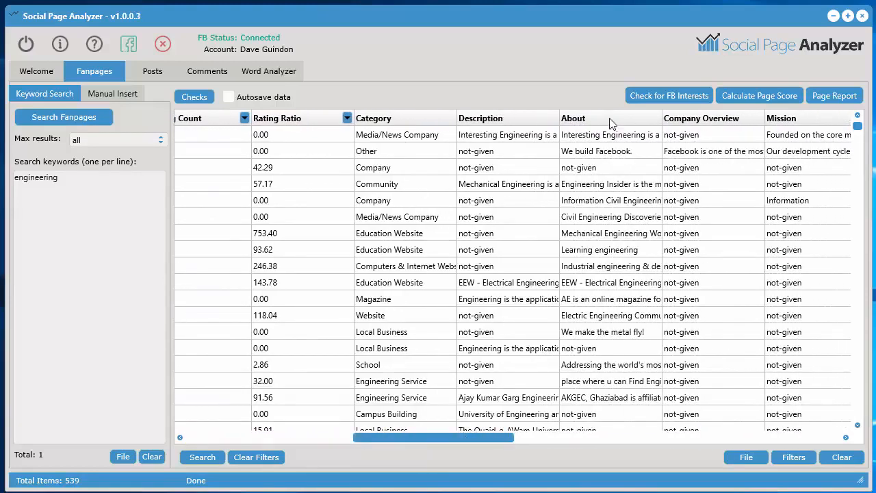
left_click_drag(483, 435, 575, 436)
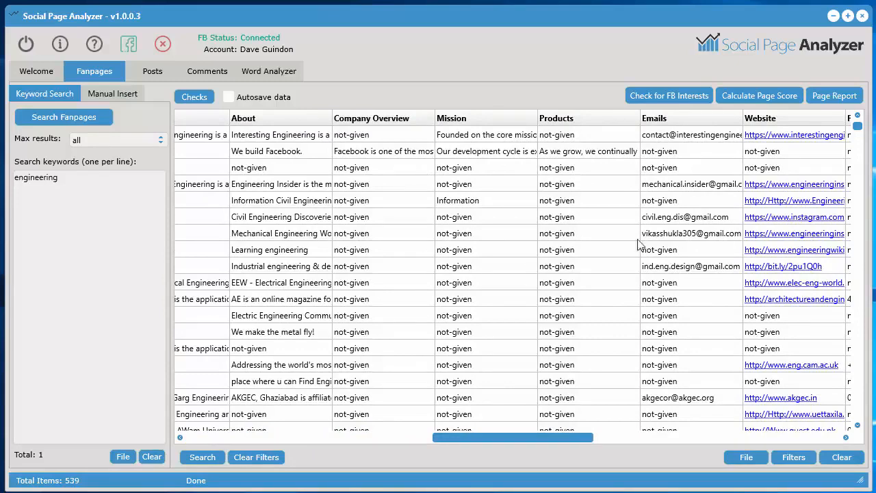
left_click_drag(516, 446, 573, 442)
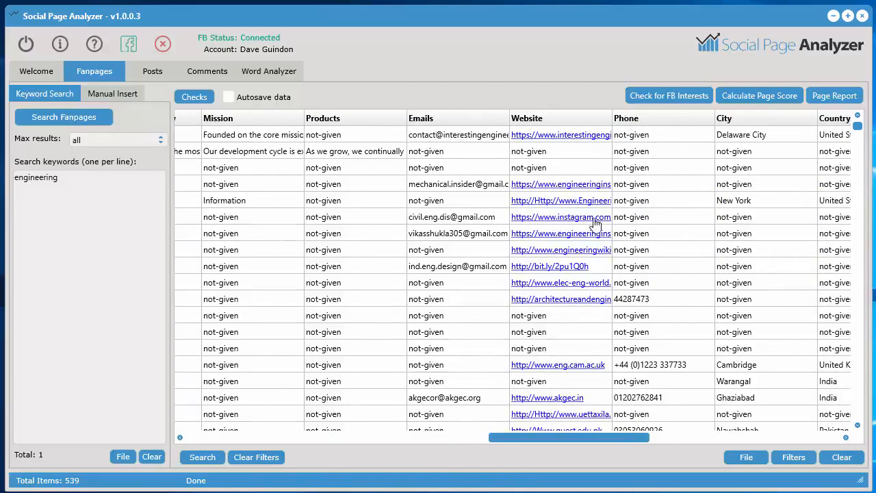
left_click_drag(584, 439, 737, 442)
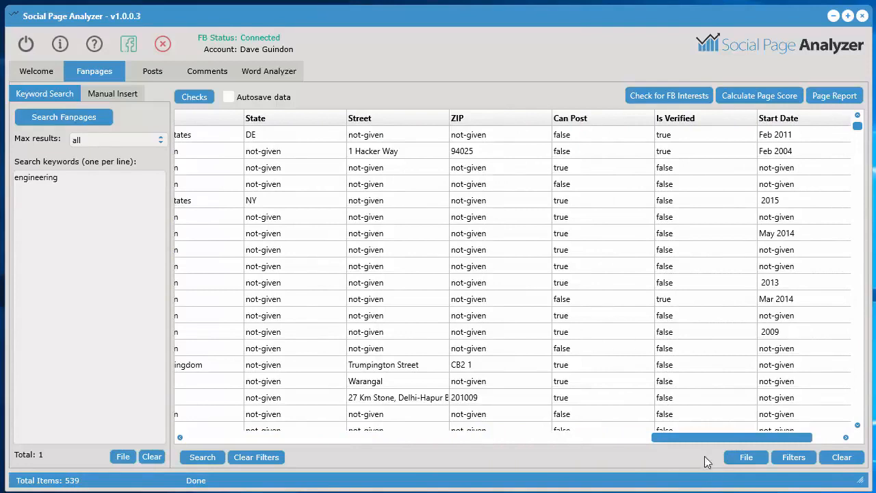
left_click_drag(690, 439, 728, 436)
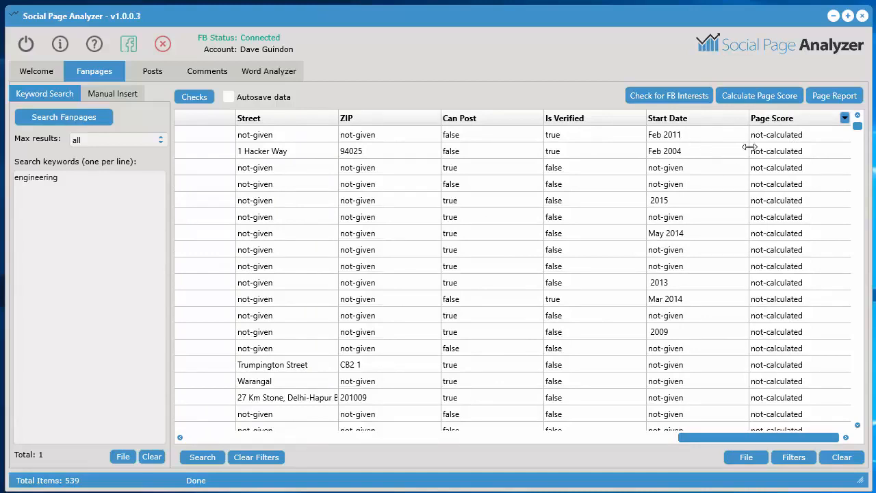
left_click_drag(741, 444, 247, 435)
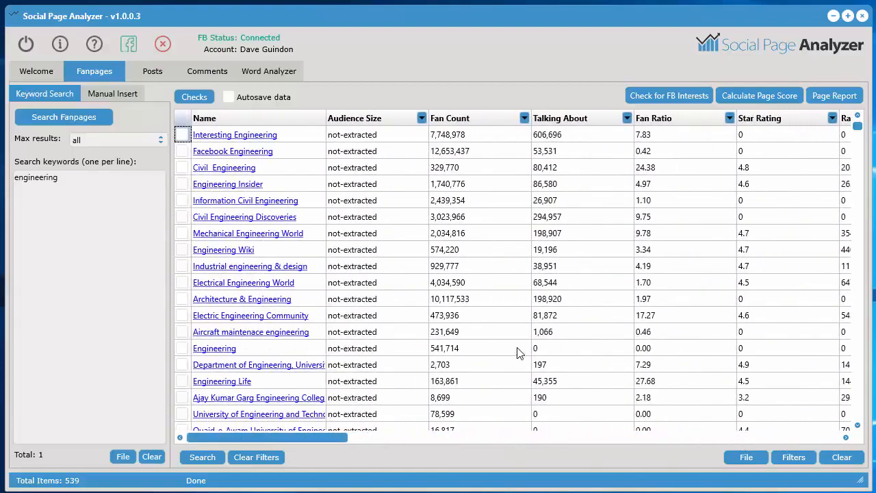
Sort the fanpages in descending order by Fan Count, by Talking About, and again by Fan Count
left_click(486, 120)
left_click(486, 120)
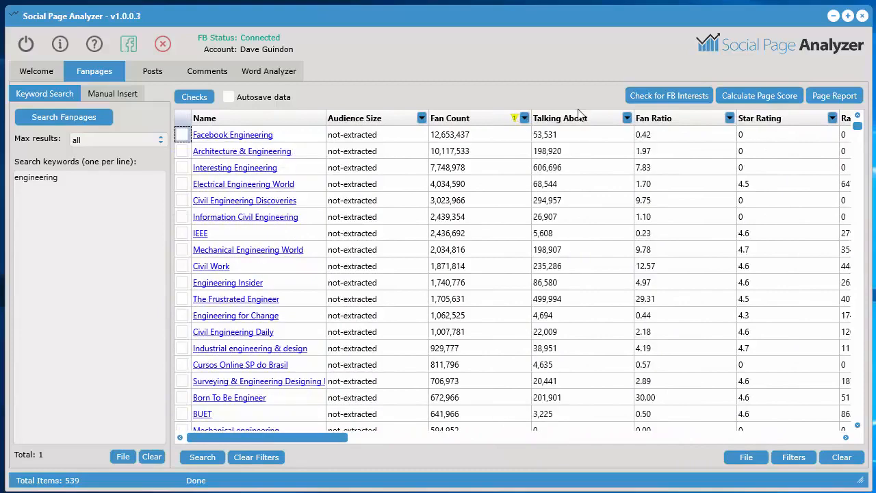
left_click(578, 121)
left_click(580, 122)
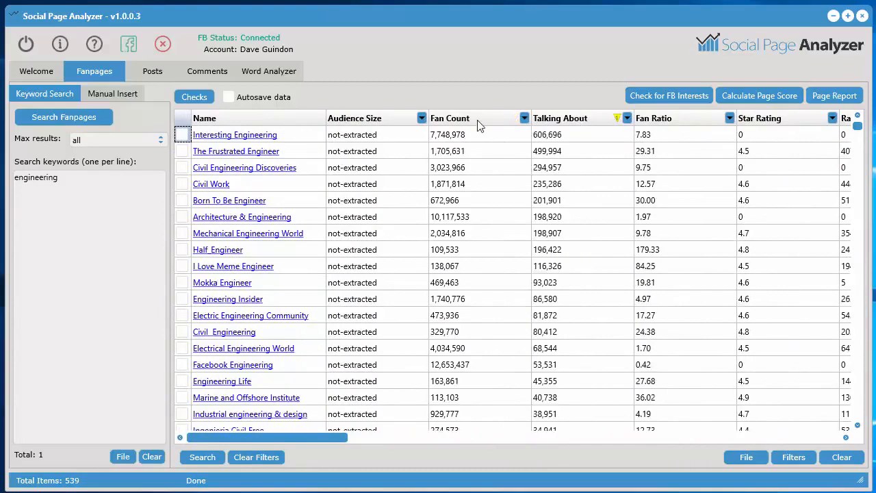
left_click(480, 122)
left_click(481, 121)
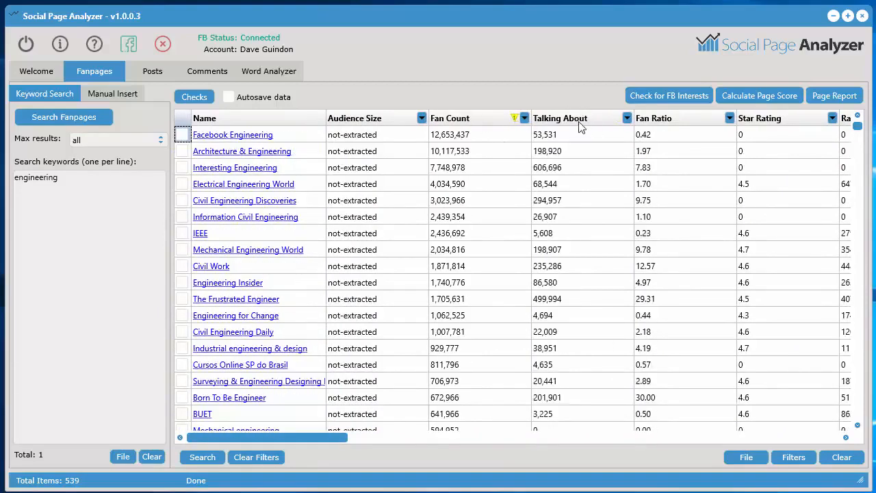
Try filtering the fanpages by Fan Count greater than 5,000, followed by a higher threshold
left_click(525, 119)
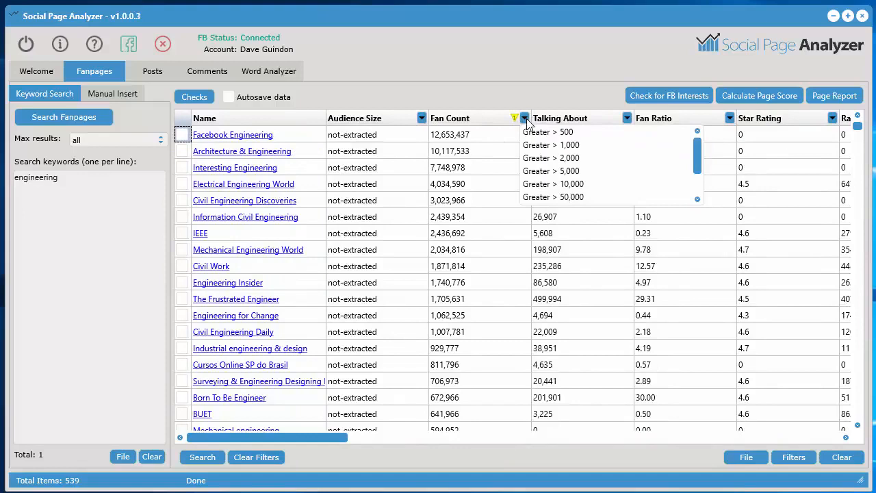
left_click(580, 171)
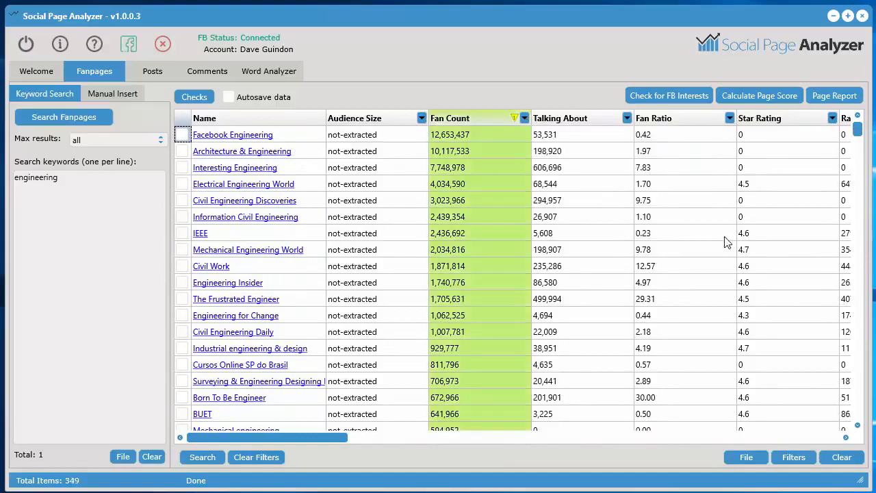
left_click(525, 119)
left_click(596, 192)
Filter the fanpages to those with a Fan Count greater than 500,000 and look through the remaining rows
left_click(524, 118)
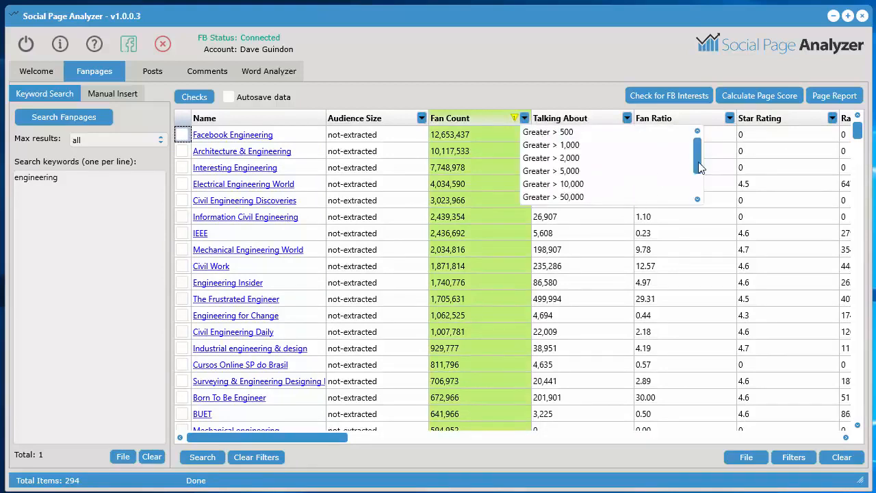
left_click_drag(699, 162, 695, 182)
left_click(583, 186)
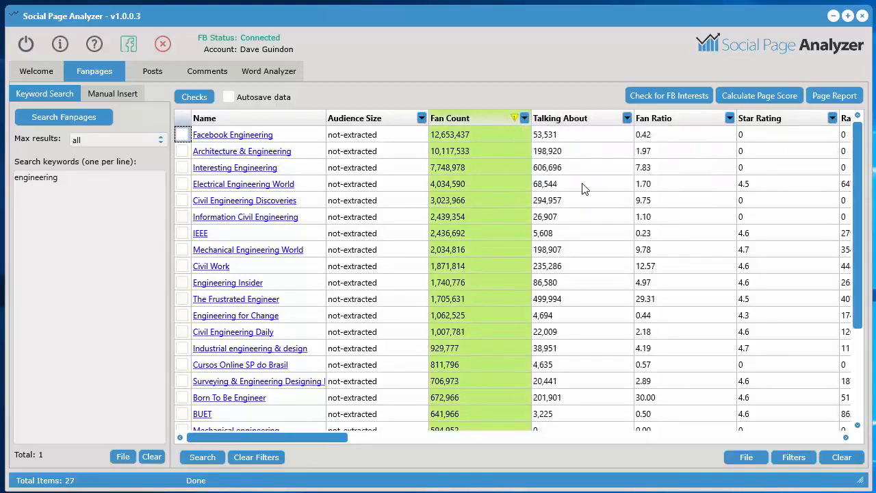
left_click_drag(865, 276, 864, 207)
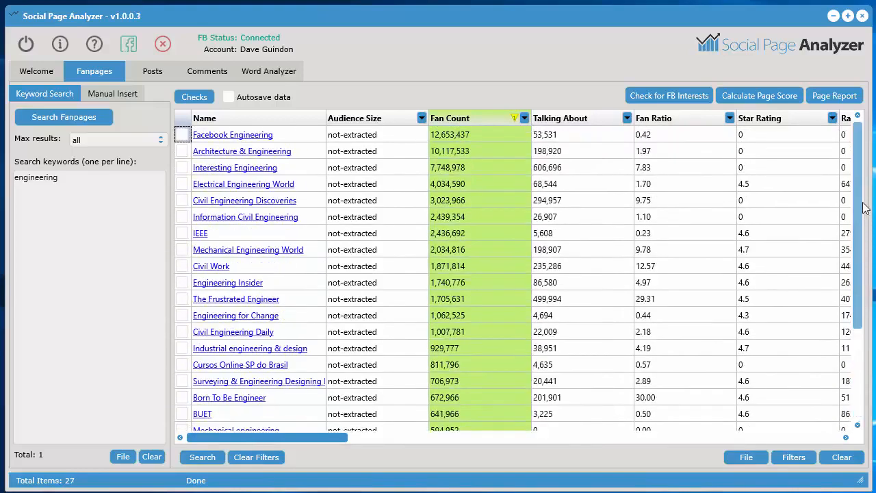
Add a second fanpage filter where Name contains "work" and apply it alongside the Fan Count filter
left_click(791, 458)
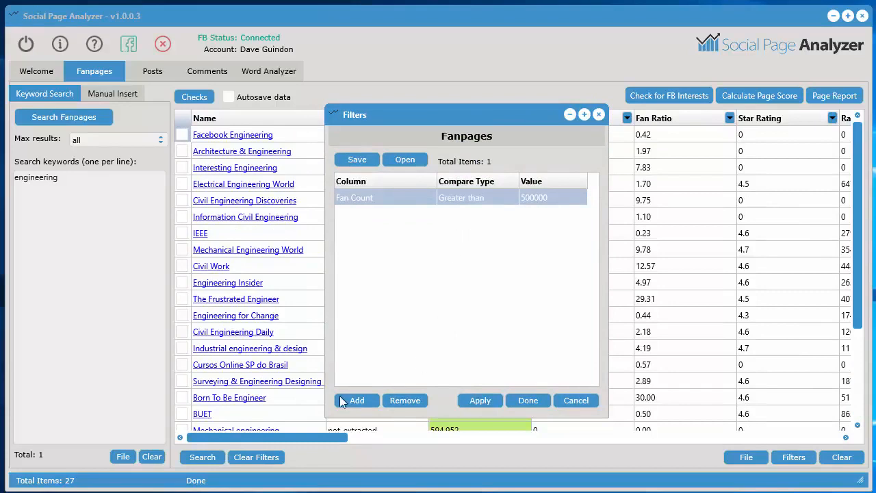
left_click(361, 398)
left_click(385, 220)
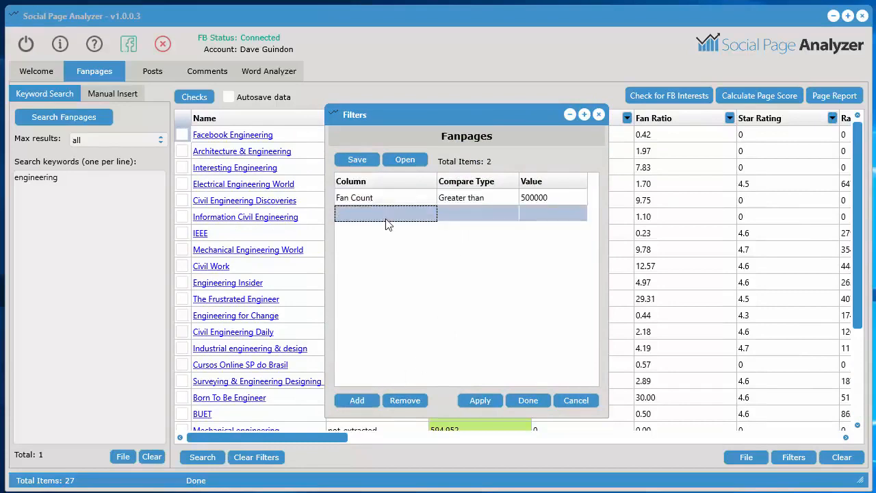
left_click(386, 220)
left_click(385, 220)
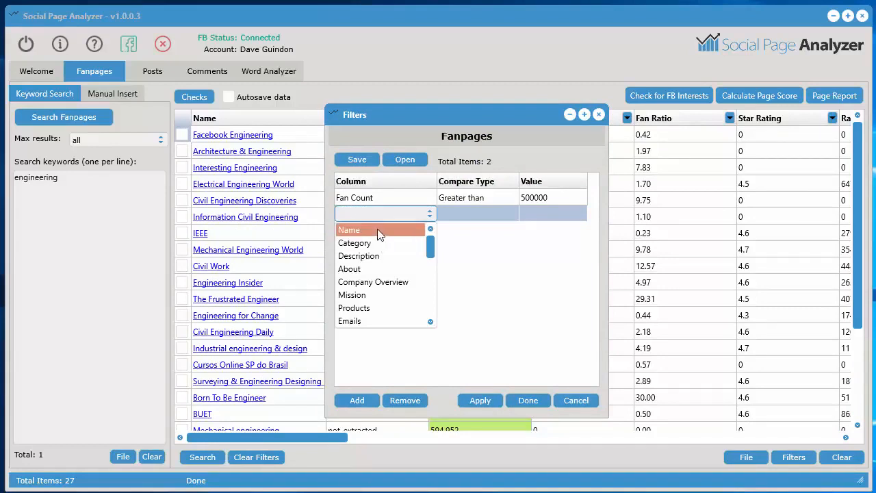
left_click(378, 228)
left_click(462, 217)
left_click(462, 215)
left_click(471, 231)
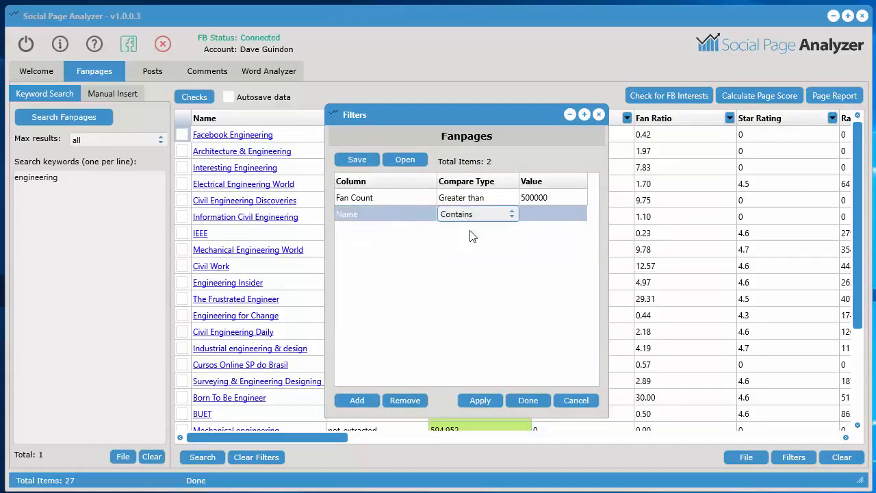
left_click(533, 214)
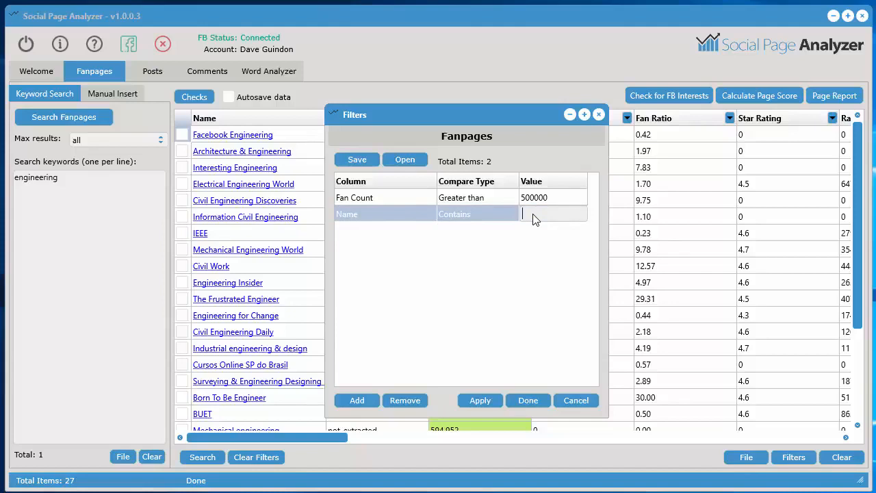
type("work")
left_click(481, 399)
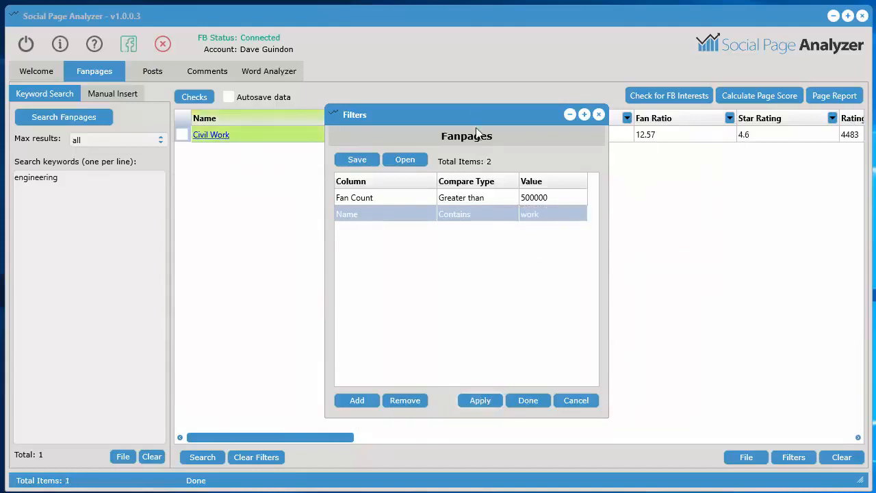
Remove all fanpage filters and close the filter settings
left_click_drag(475, 114, 495, 105)
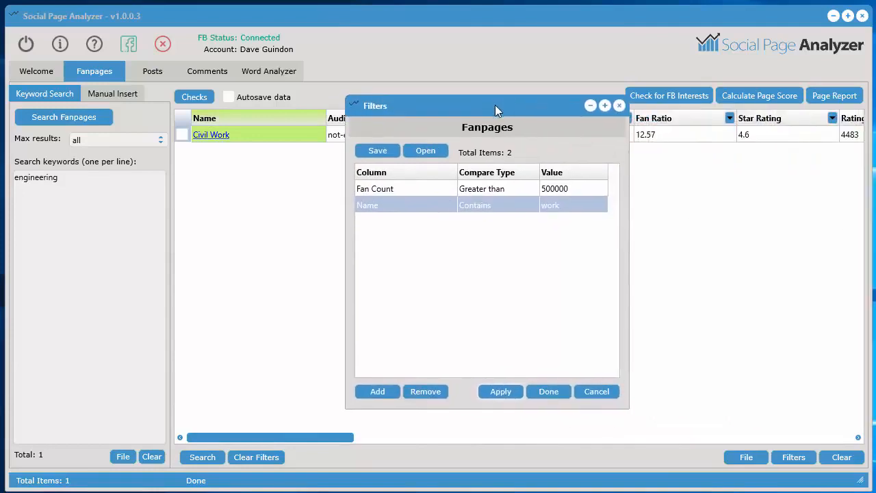
left_click(433, 391)
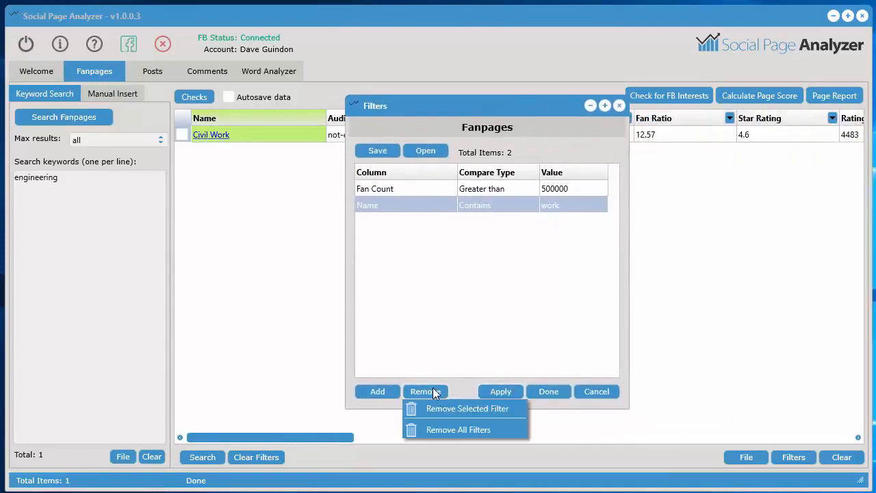
left_click(449, 426)
left_click(434, 323)
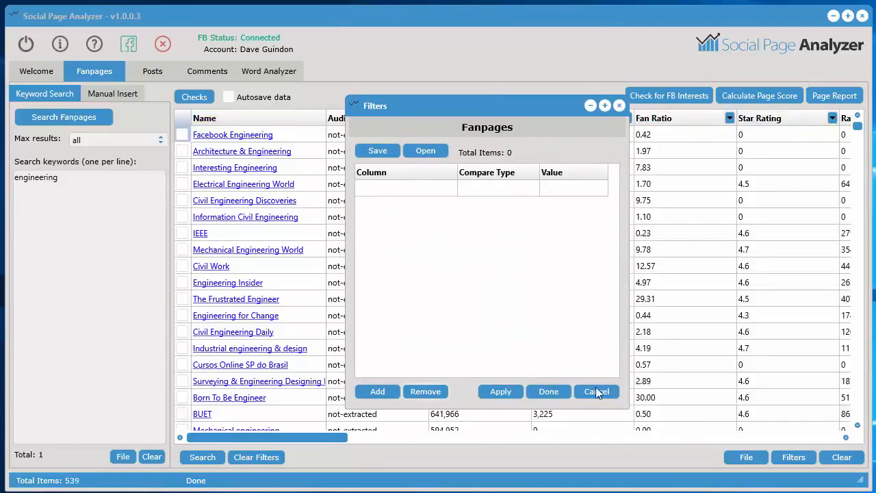
left_click(619, 106)
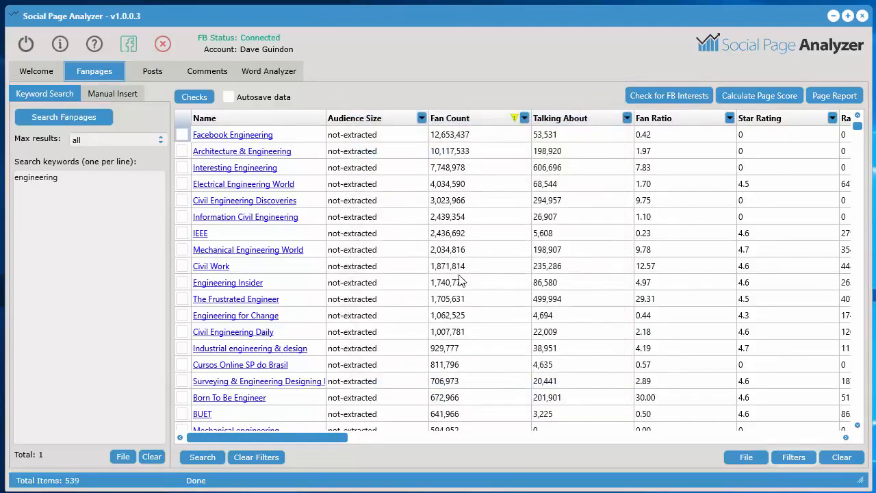
Review the copy, filter and fanpage tool options, and check the fanpages for Facebook interest targets
right_click(379, 169)
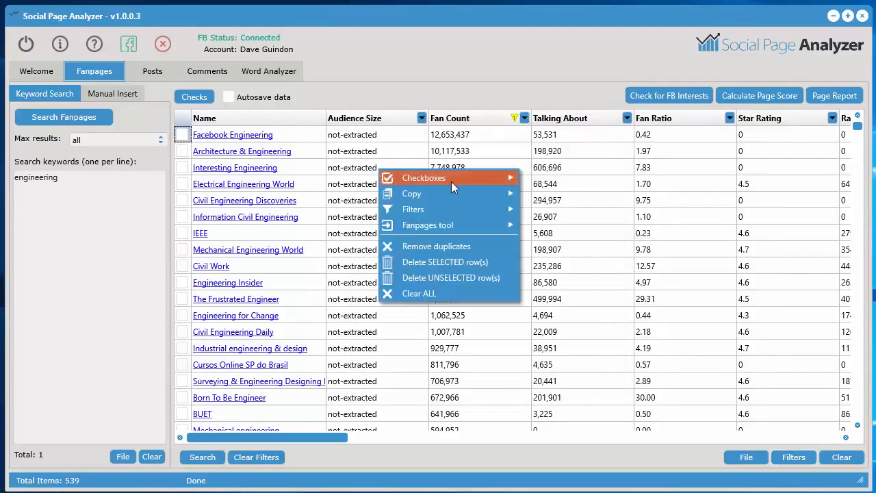
mouse_move(451, 181)
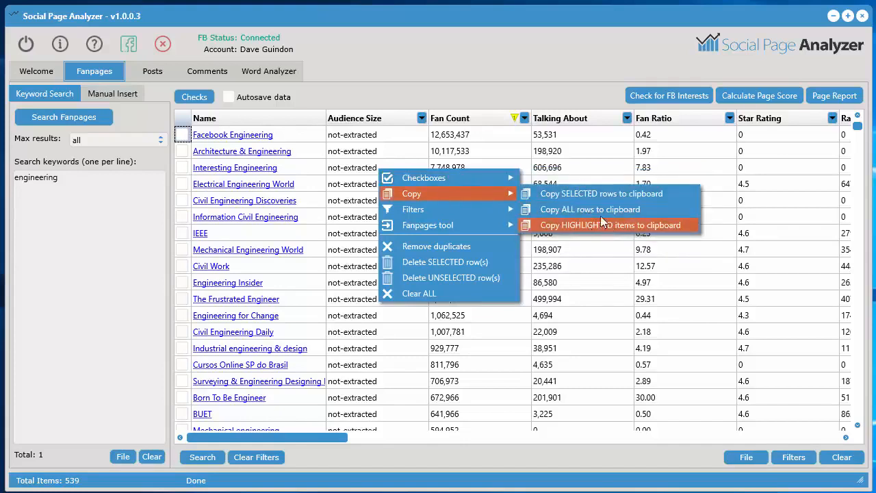
mouse_move(435, 212)
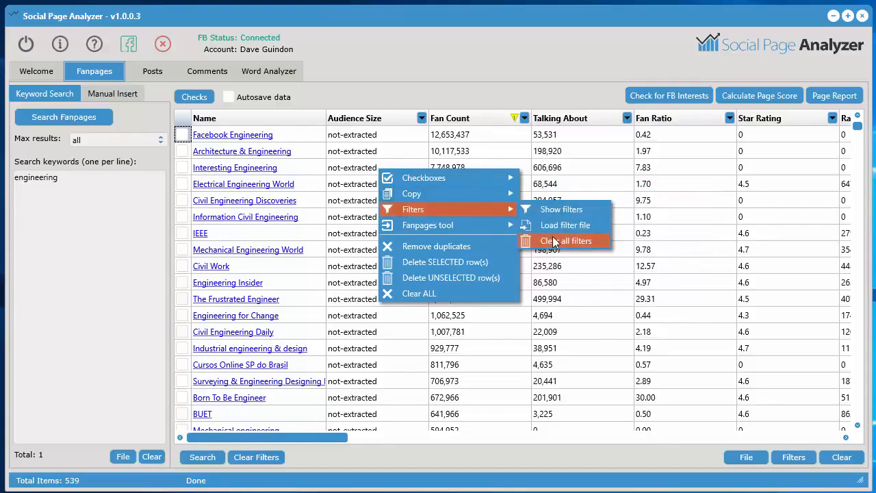
mouse_move(456, 227)
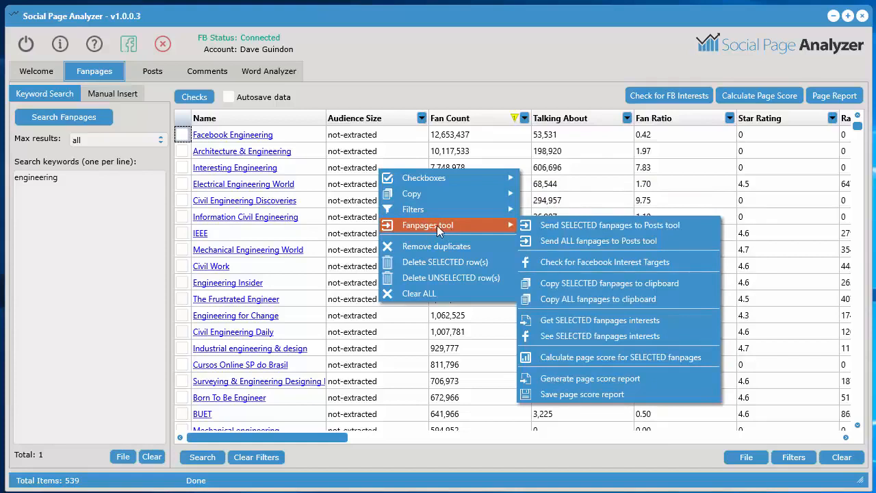
left_click(573, 262)
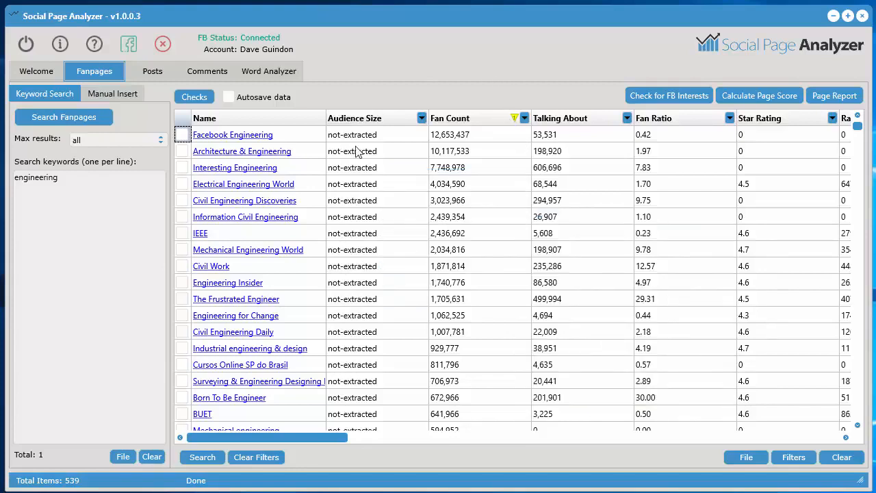
left_click(672, 96)
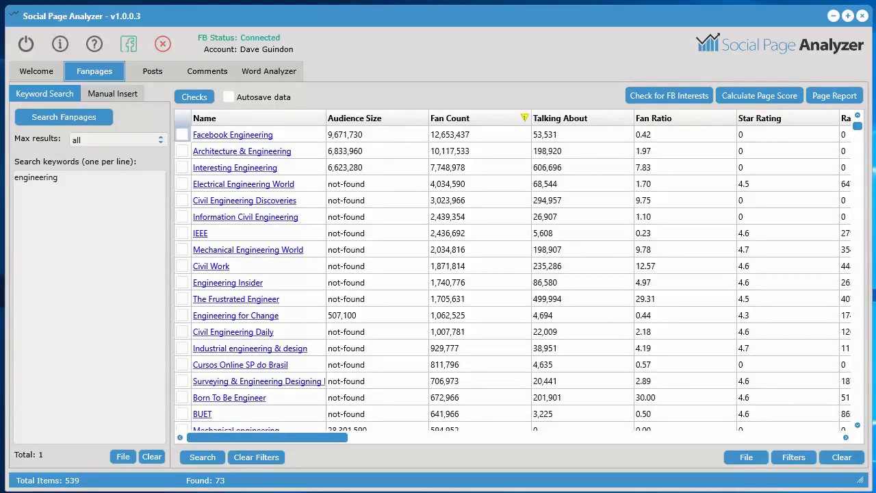
Widen the Name column and sort the fanpages by Audience Size in descending order
key("alt+Tab")
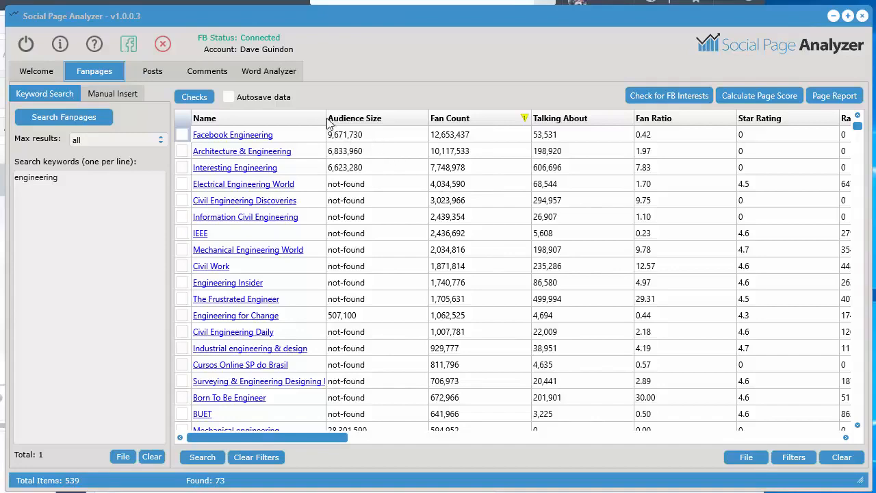
left_click_drag(327, 119, 391, 118)
left_click(448, 119)
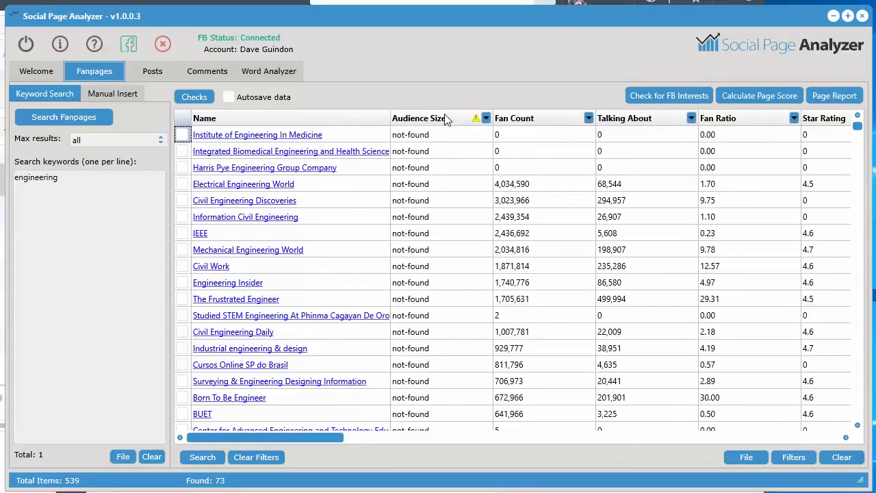
left_click(449, 119)
Look up the fanpage name "Mechanical engineering" in Detailed Targeting of the Facebook ad set "set 2 - Clickbank"
left_click(343, 137)
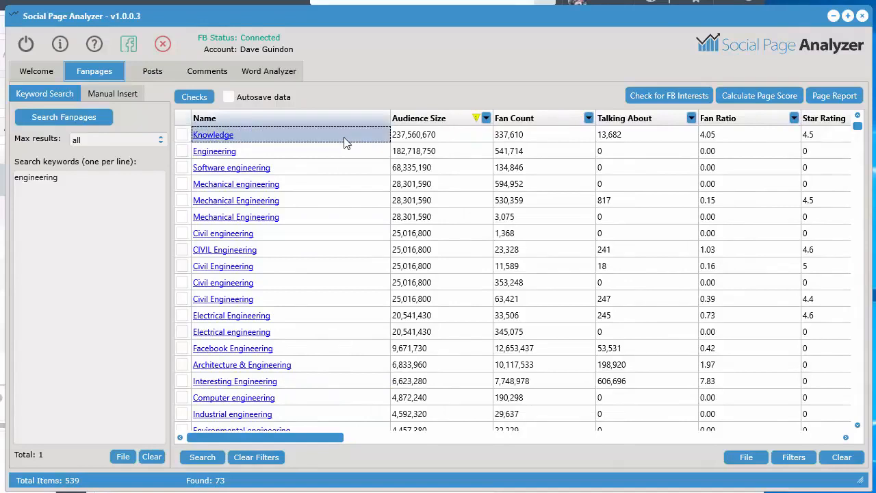
left_click(344, 253, "shift")
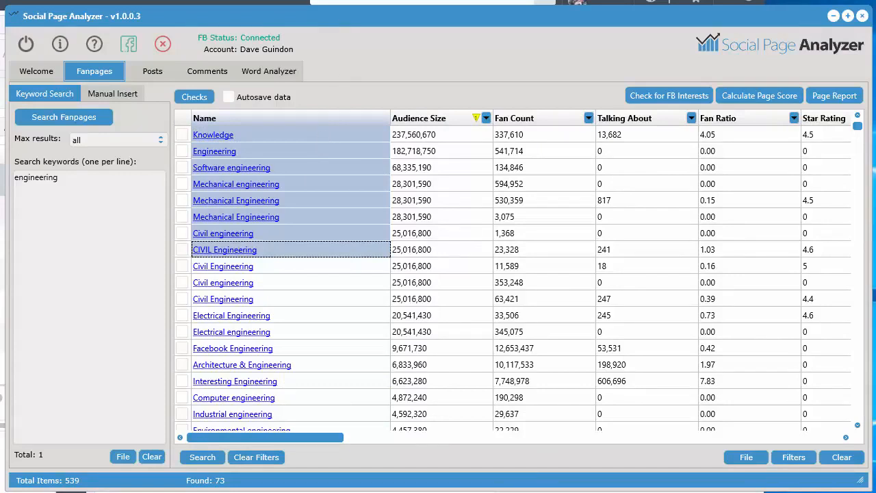
left_click(320, 181)
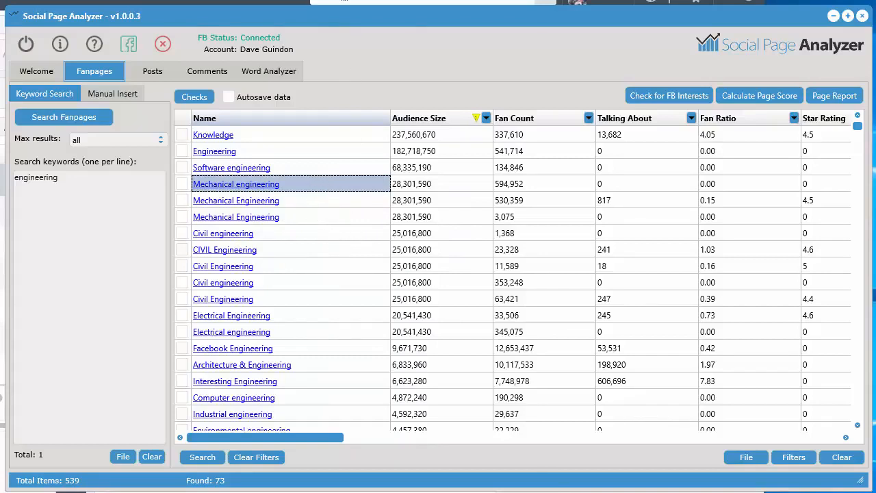
key("alt+Tab")
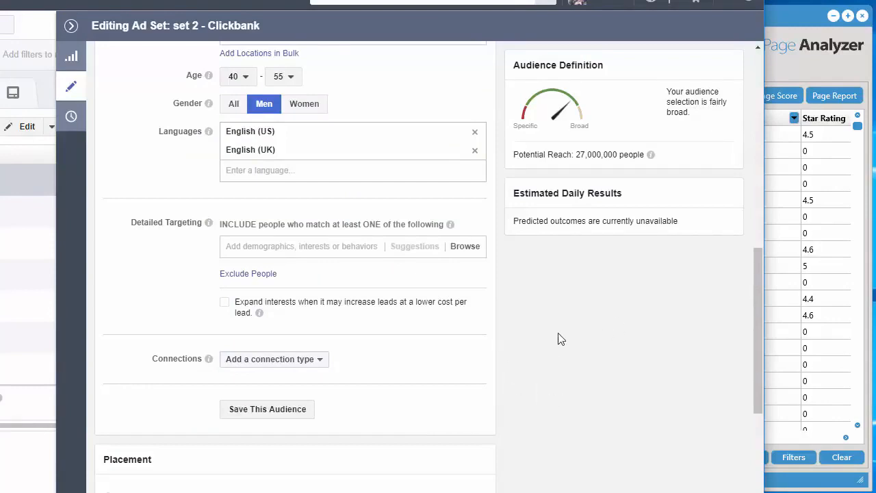
left_click(245, 246)
type("Mechanical engineering")
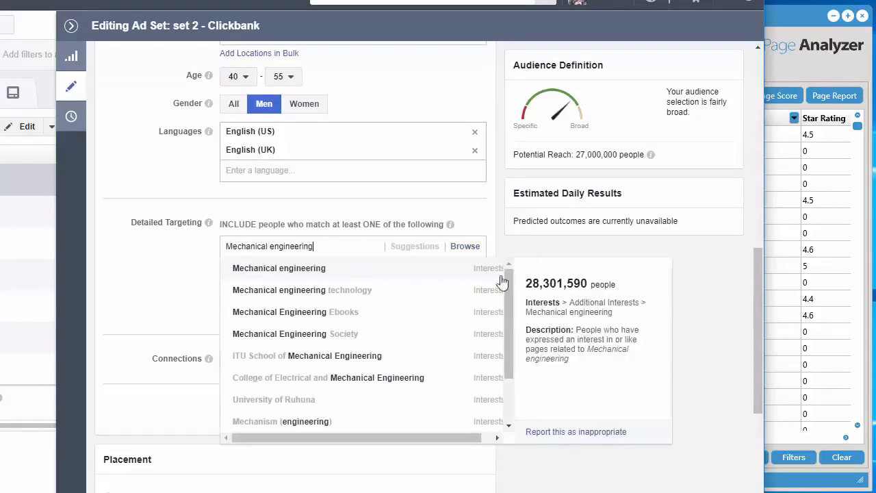
Switch back to Social Page Analyzer and compare the Mechanical engineering audience size, looking through the other fanpages' audience sizes
left_click(794, 19)
left_click(404, 188)
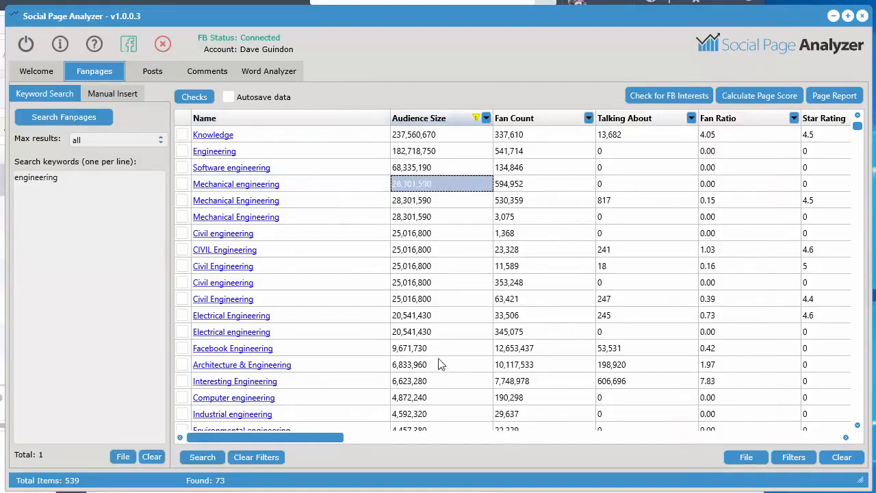
scroll(349, 236, "down", 2)
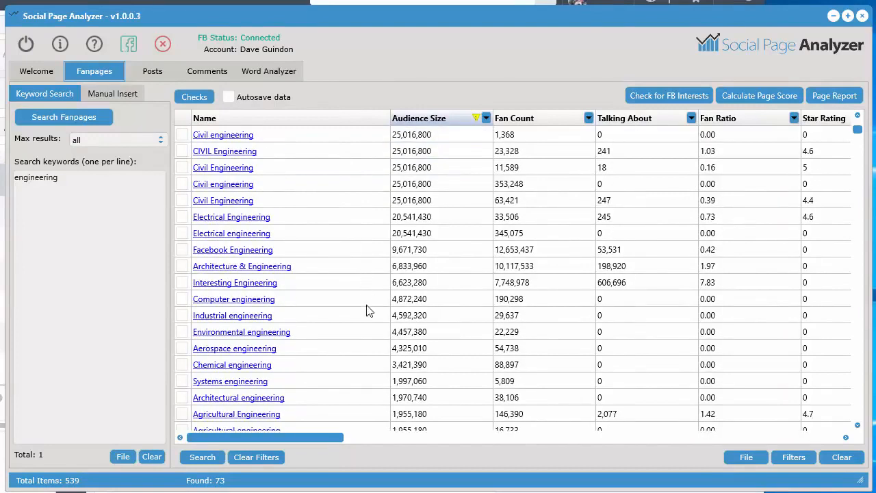
scroll(371, 346, "down", 1)
scroll(374, 347, "up", 3)
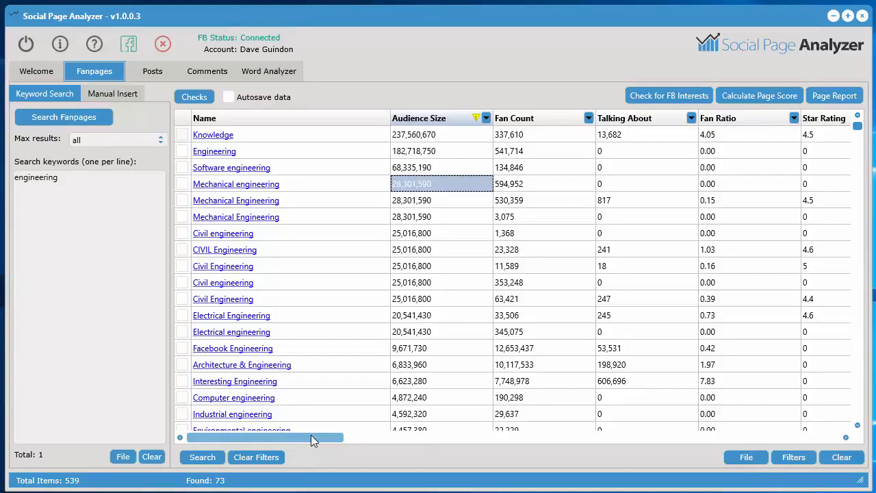
Sort by Fan Count in descending order and check Facebook Engineering, Architecture & Engineering, Interesting Engineering and Electrical Engineering World
left_click(567, 120)
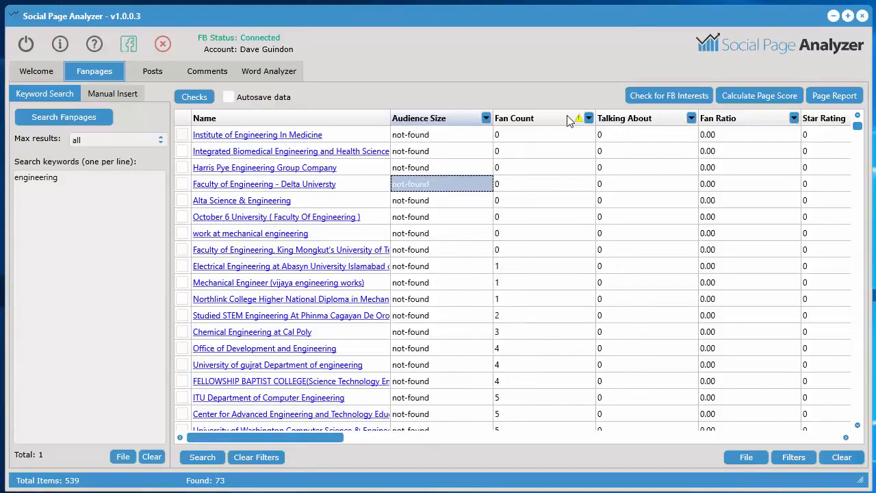
left_click(567, 120)
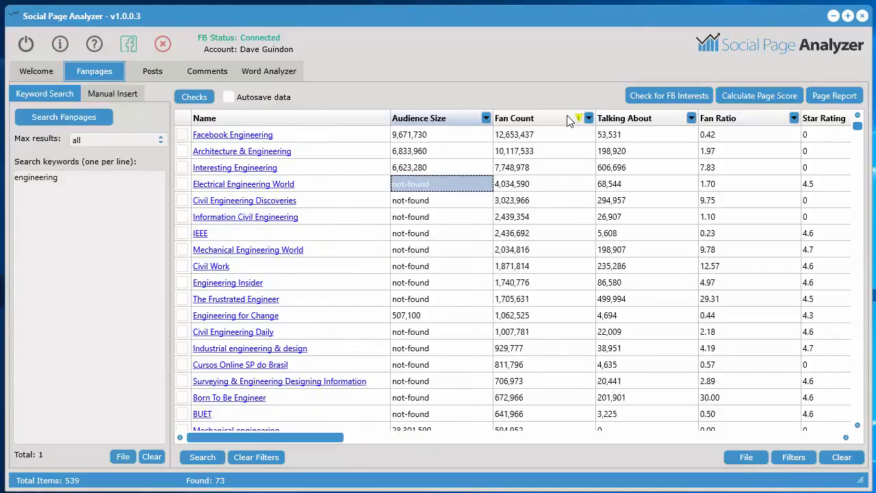
left_click(182, 135)
left_click(183, 152)
left_click(183, 169)
left_click(183, 185)
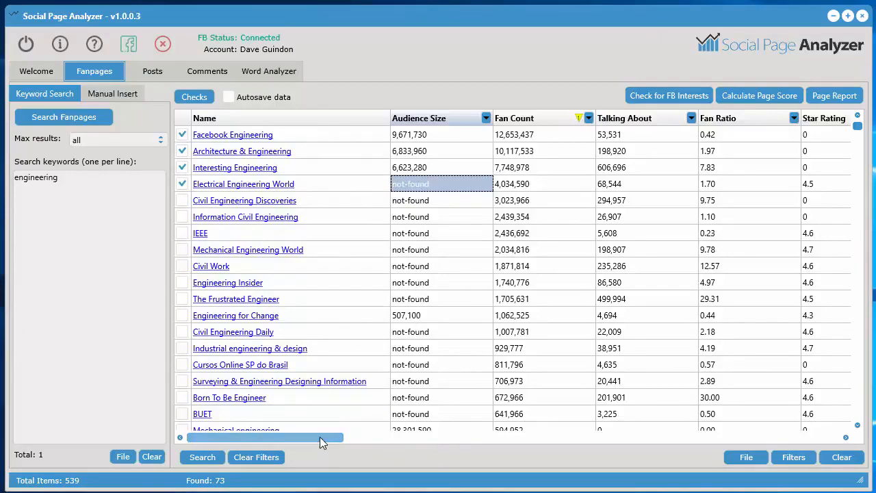
Calculate the page score for the checked fanpages, analyzing at most 300 posts per page
left_click_drag(320, 437, 840, 441)
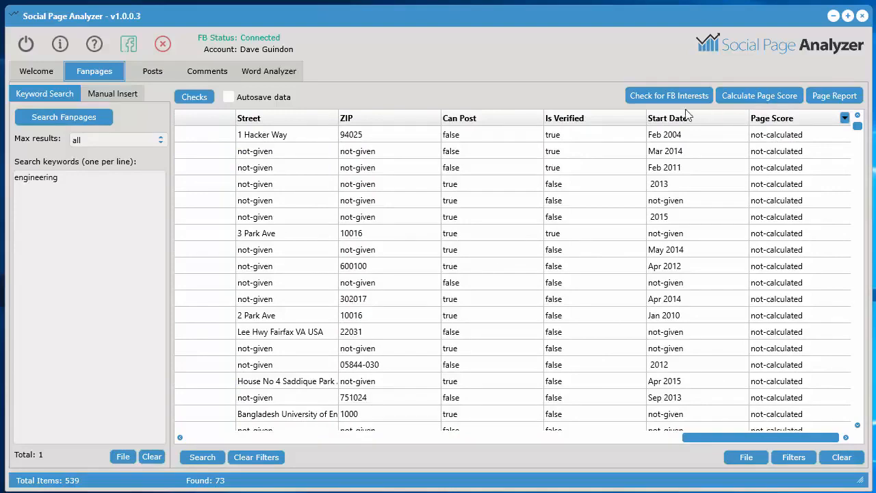
left_click(768, 97)
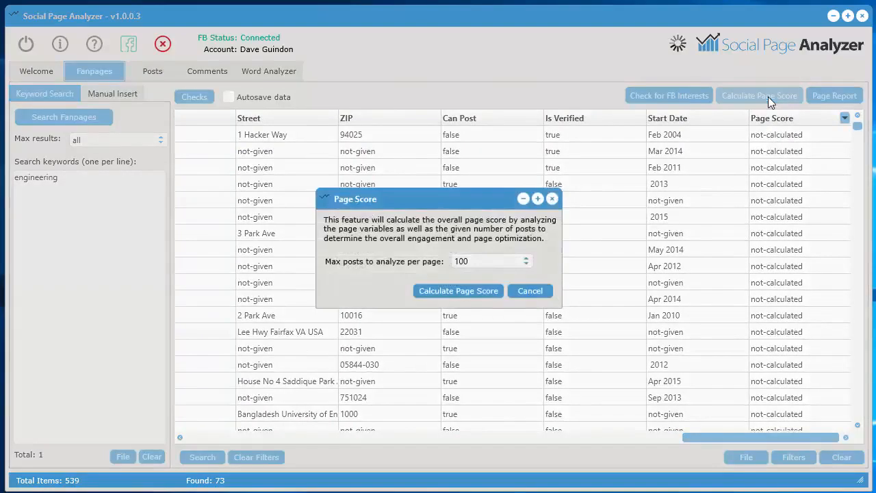
left_click(487, 259)
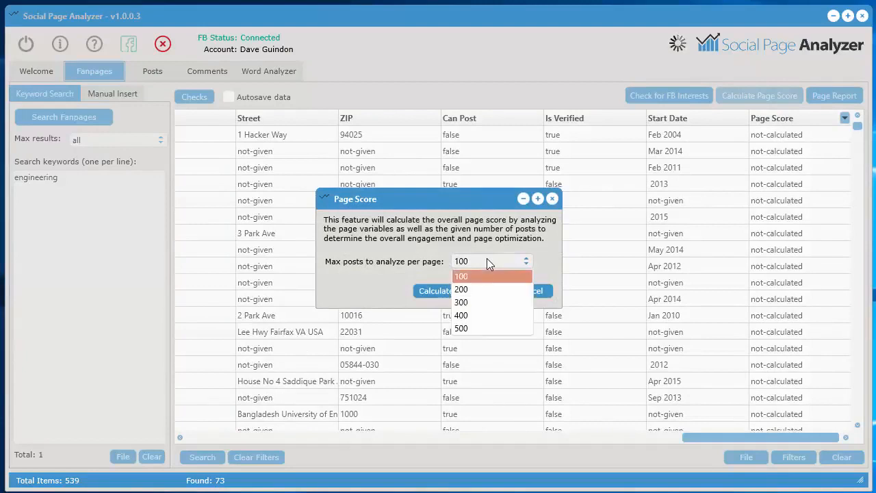
left_click(473, 303)
left_click(458, 291)
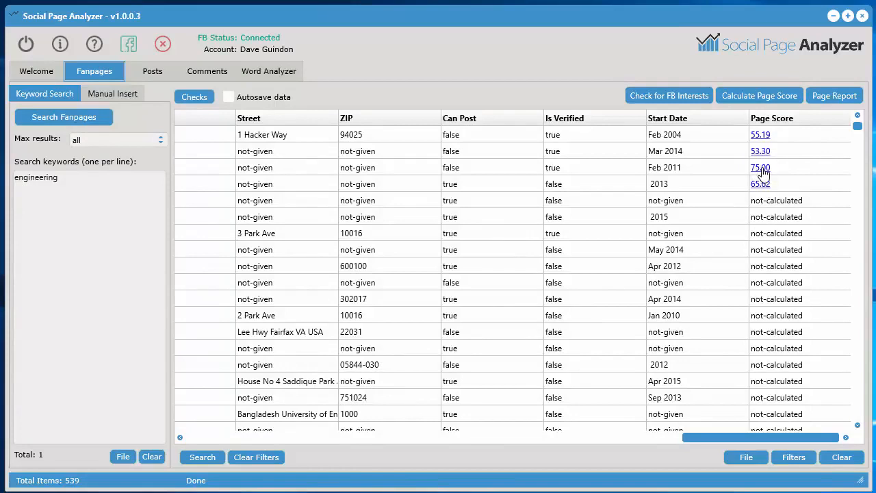
Open the page score report for Interesting Engineering and reposition its window
left_click(761, 168)
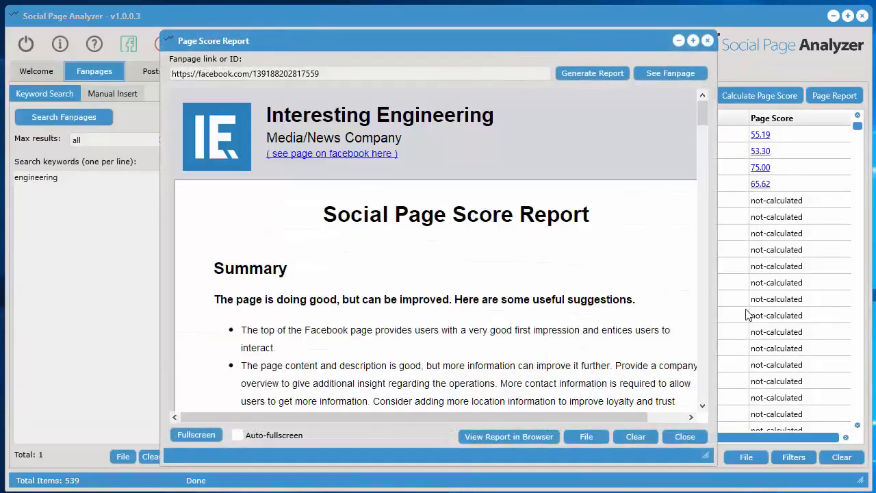
left_click_drag(563, 46, 506, 13)
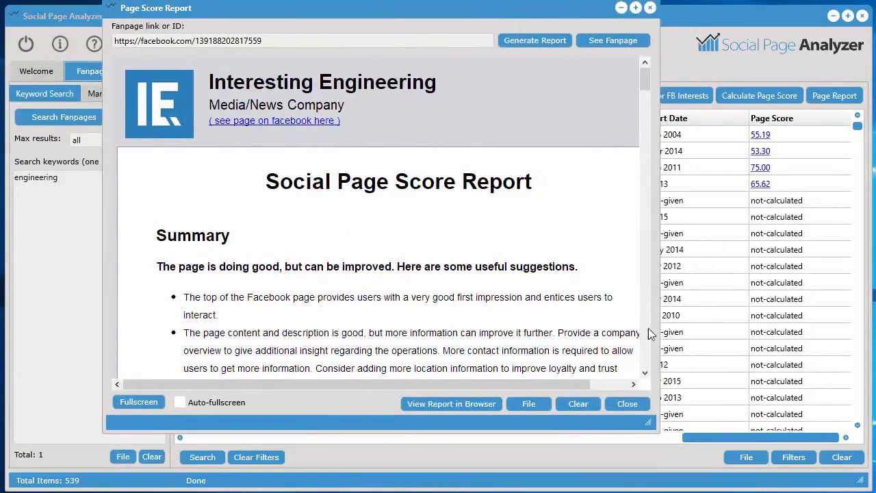
Enlarge the Page Score Report window and review the Summary suggestions and the section and overall scores
left_click_drag(647, 420, 842, 478)
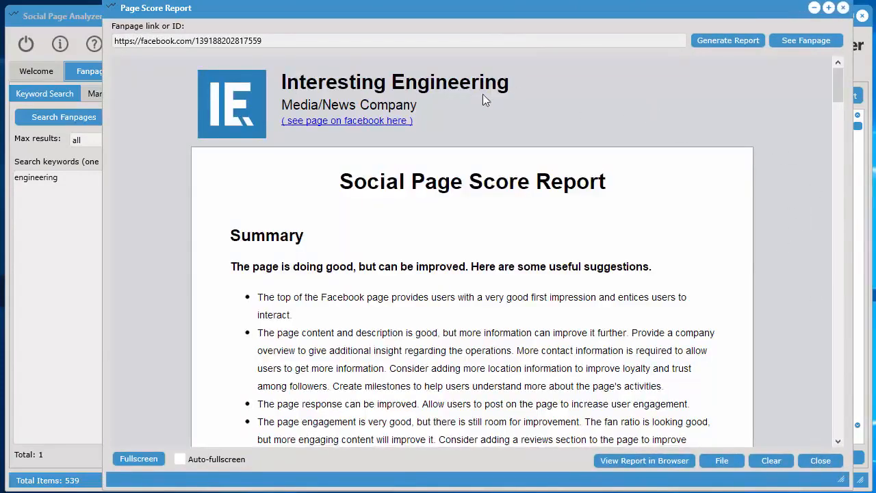
mouse_move(838, 84)
left_mouse_down()
mouse_move(838, 94)
mouse_move(839, 84)
left_mouse_up()
left_click_drag(837, 75, 842, 110)
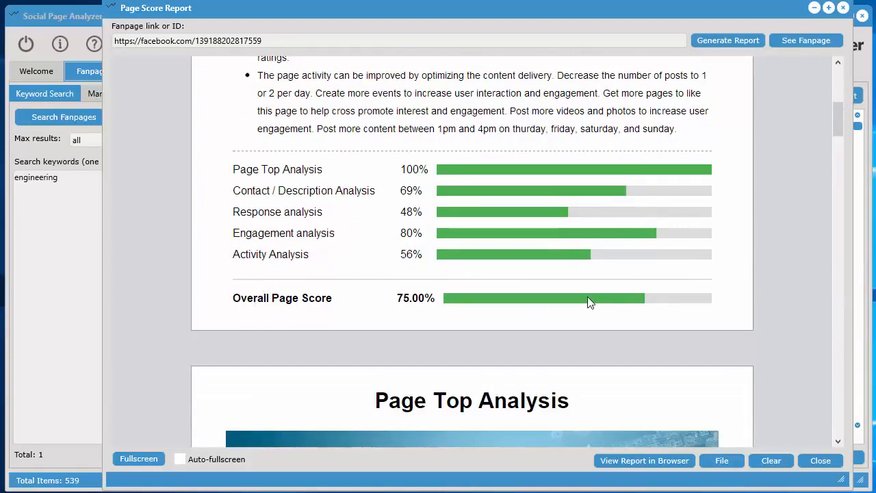
Review the Page Top Analysis, from the profile picture, cover photo and username to the call to actions and Page Top Score
left_click_drag(839, 118, 838, 151)
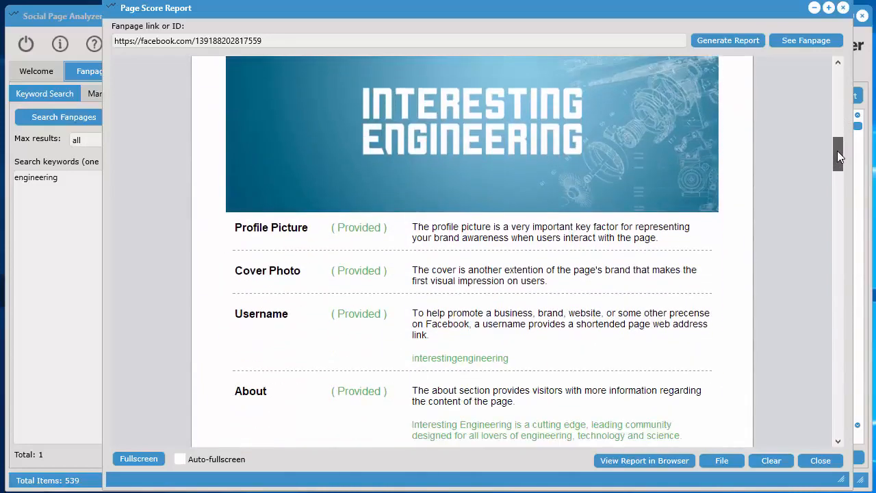
left_click_drag(837, 150, 842, 167)
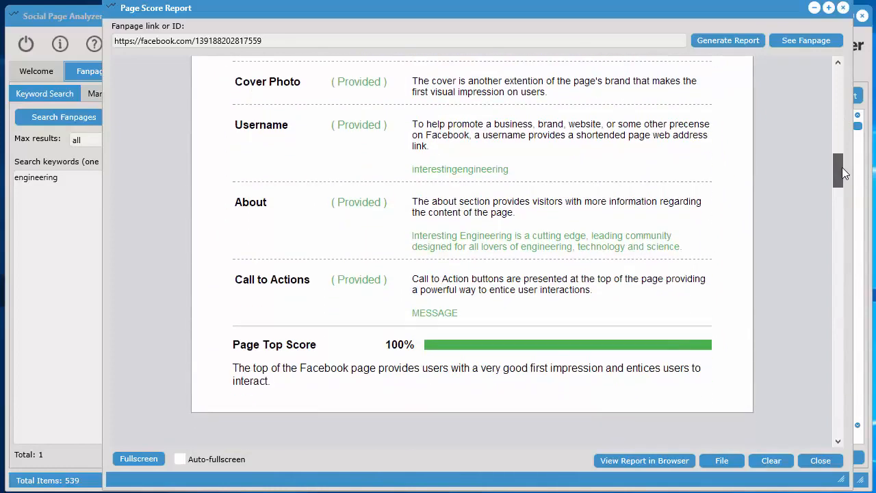
scroll(531, 291, "up", 2)
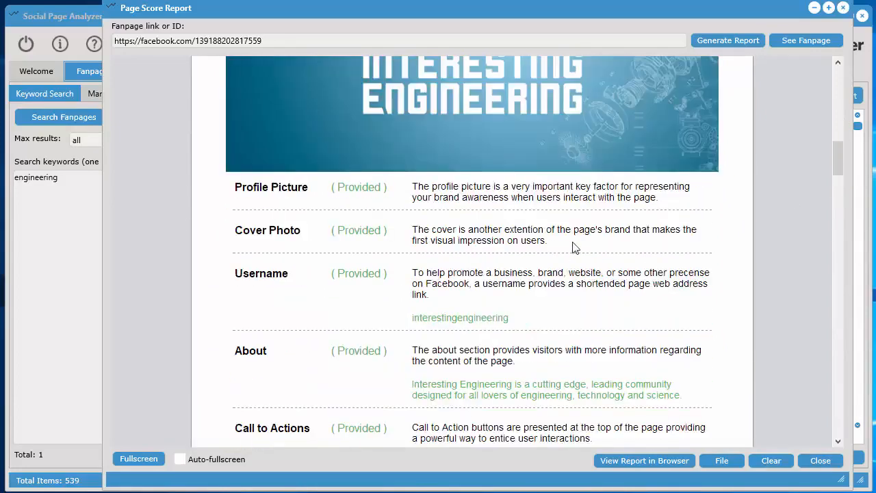
left_click_drag(575, 248, 412, 229)
left_click_drag(565, 284, 493, 283)
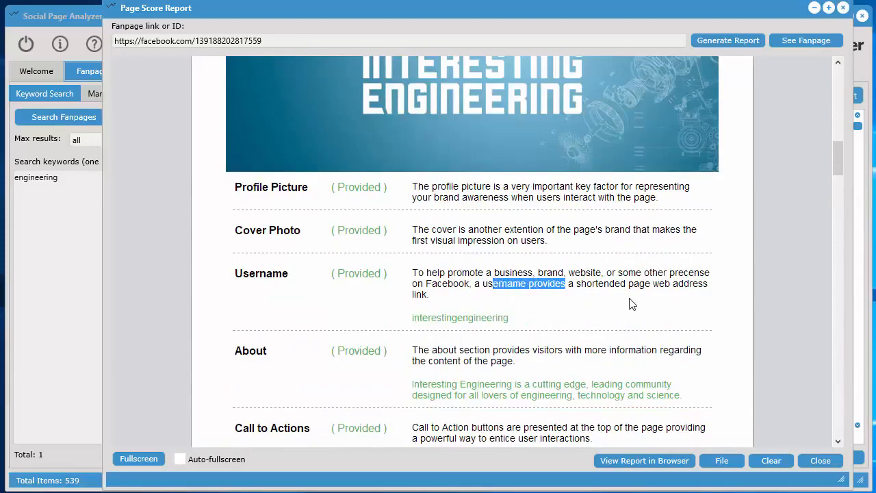
Examine the Content / Description Analysis, including description, company overview, mission, contact and location information, milestones and its score
scroll(631, 304, "down", 2)
scroll(601, 280, "down", 3)
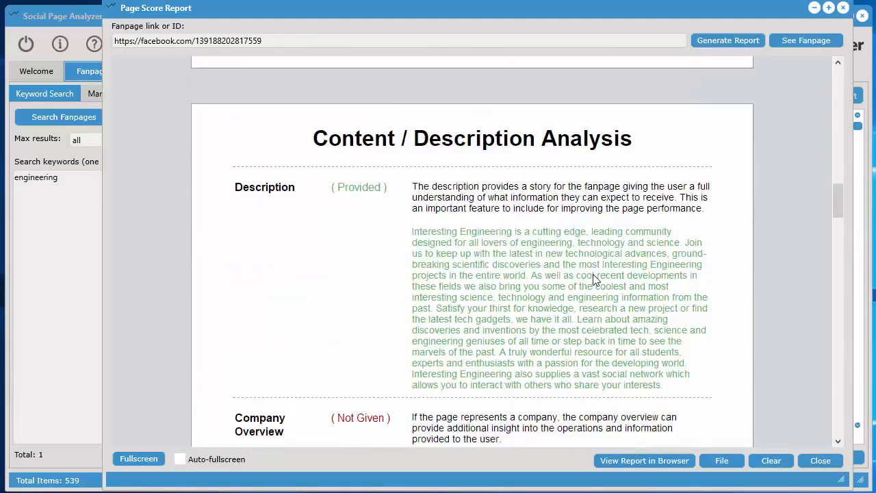
scroll(594, 278, "down", 1)
scroll(595, 274, "up", 3)
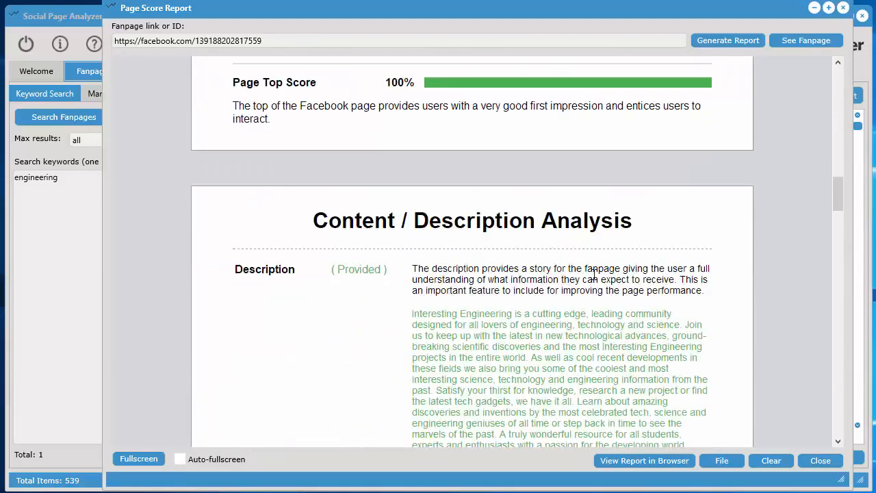
scroll(595, 275, "down", 2)
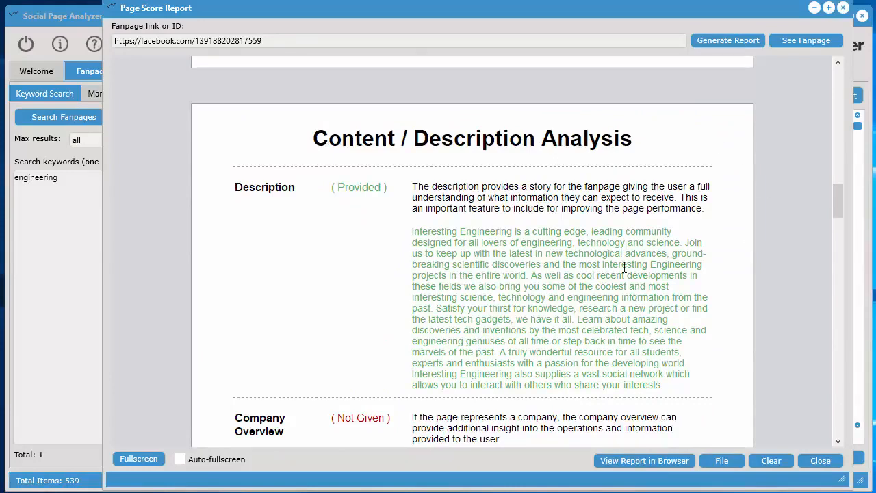
scroll(647, 281, "down", 1)
scroll(647, 281, "down", 1)
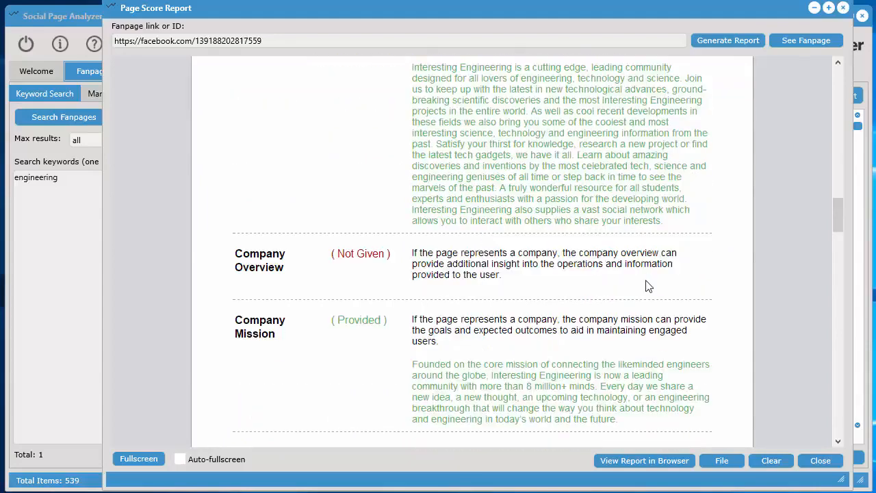
scroll(646, 286, "down", 1)
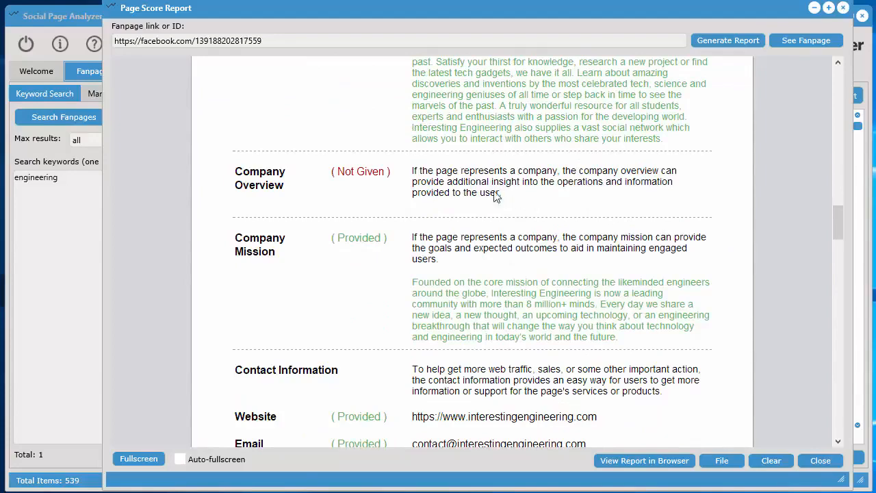
left_click_drag(499, 193, 418, 172)
left_click_drag(458, 262, 415, 238)
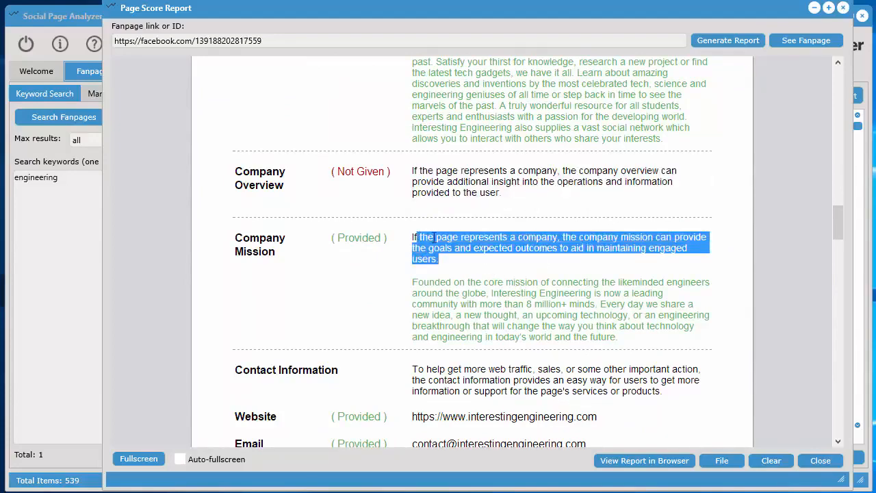
left_click(602, 306)
scroll(625, 316, "down", 2)
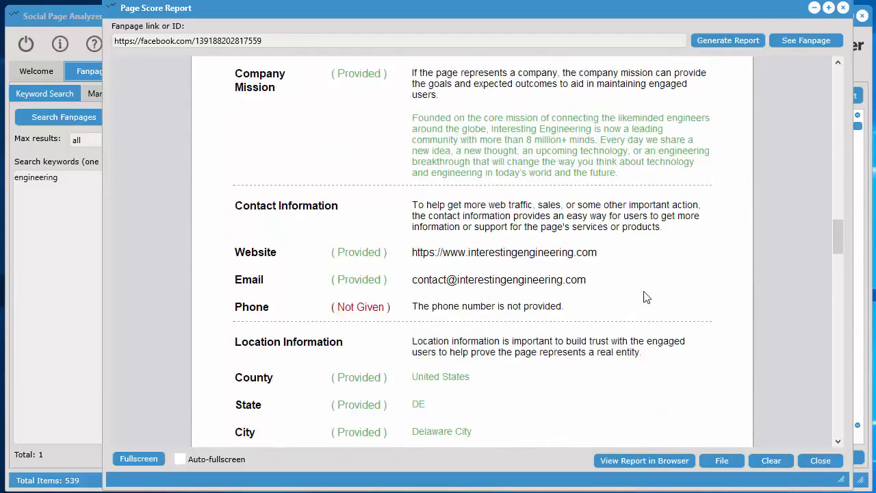
left_click_drag(841, 243, 837, 265)
scroll(568, 301, "down", 5)
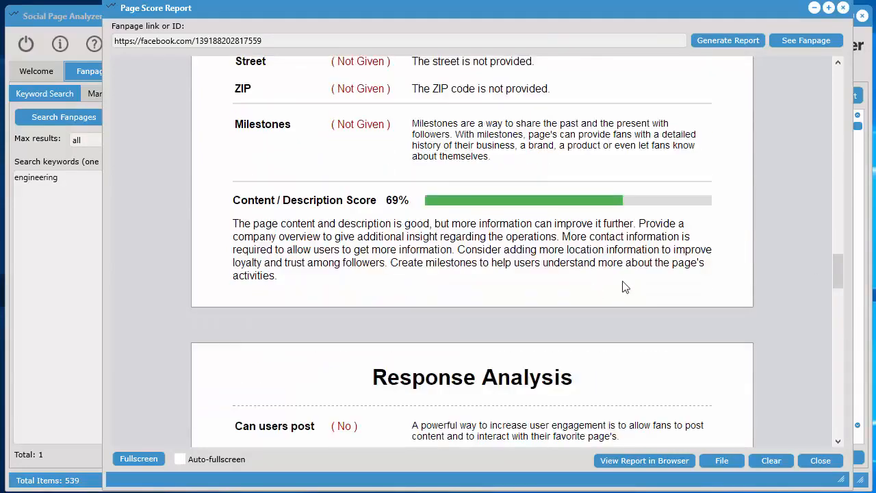
Go through the Response Analysis and the Engagement Analysis, covering fans, people talking about the page, ratings and Engagement Score
scroll(626, 289, "down", 1)
scroll(500, 247, "down", 3)
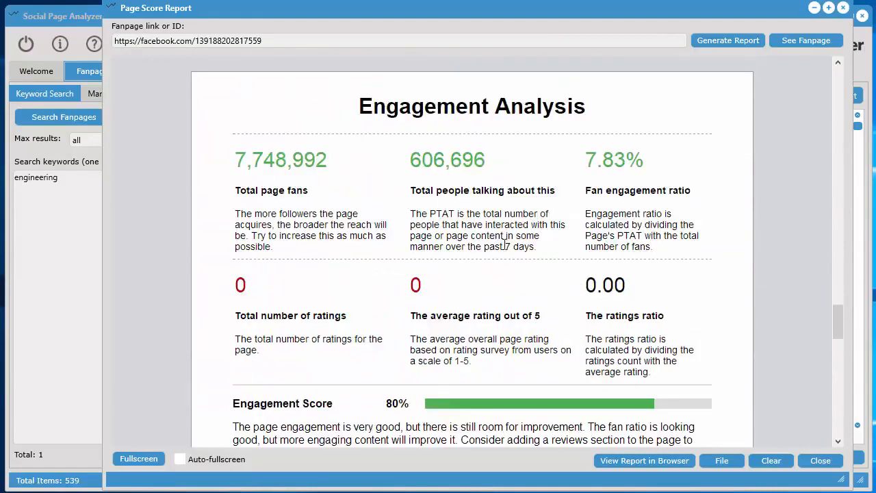
scroll(731, 232, "down", 1)
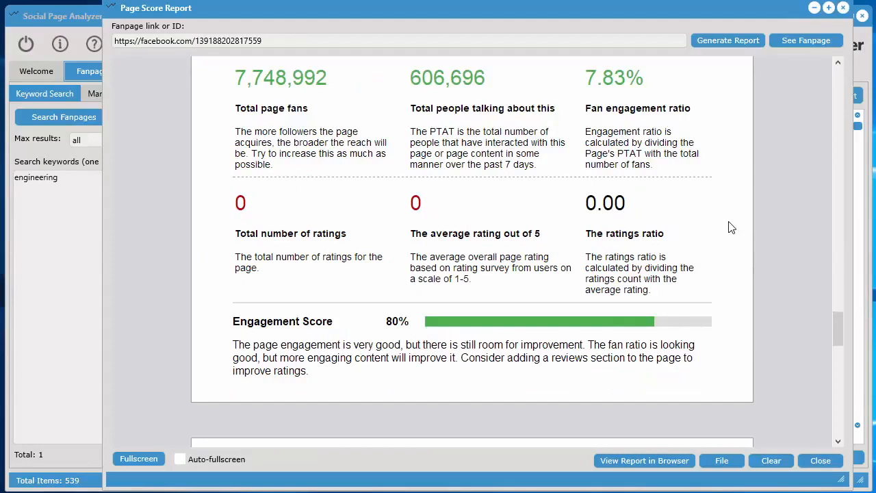
Review the Activity Analysis figures for posts per day, post length, events, page likes, videos, photos and post types
scroll(719, 297, "down", 4)
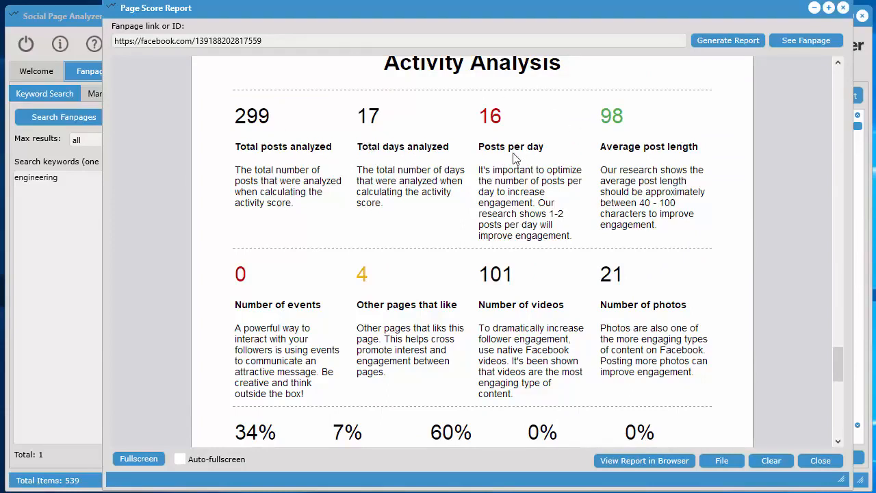
left_click_drag(494, 170, 545, 220)
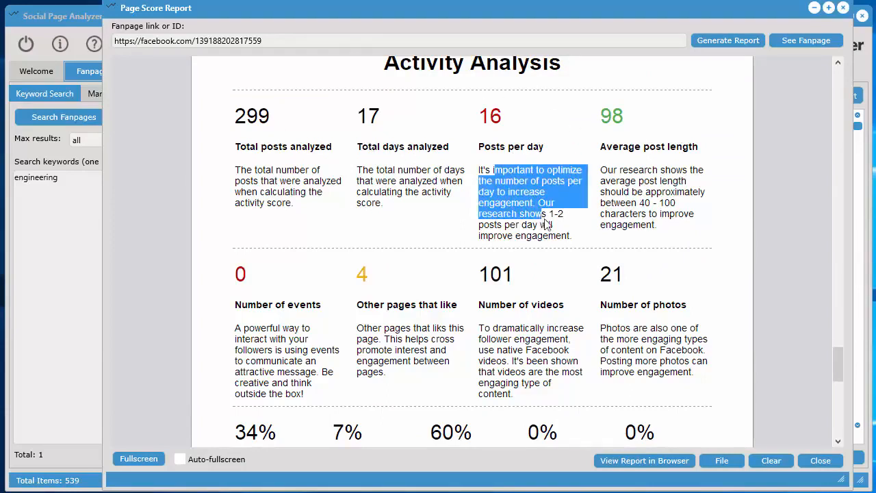
left_click(564, 229)
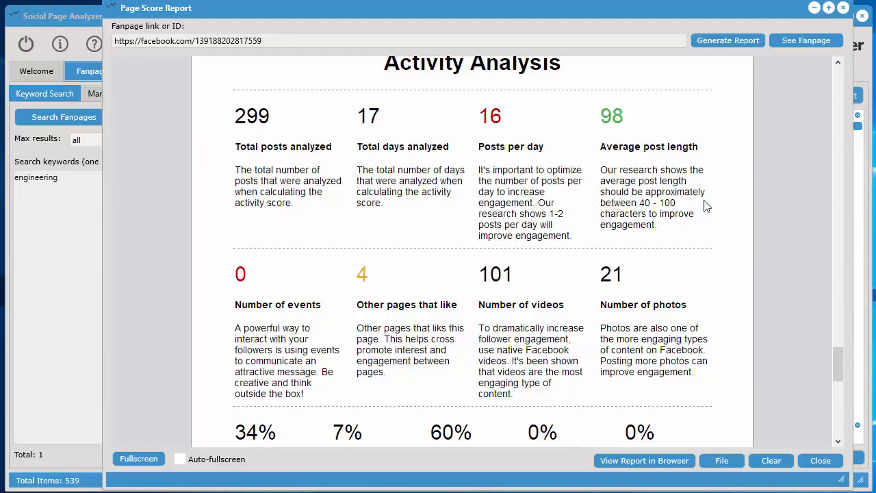
scroll(725, 253, "down", 3)
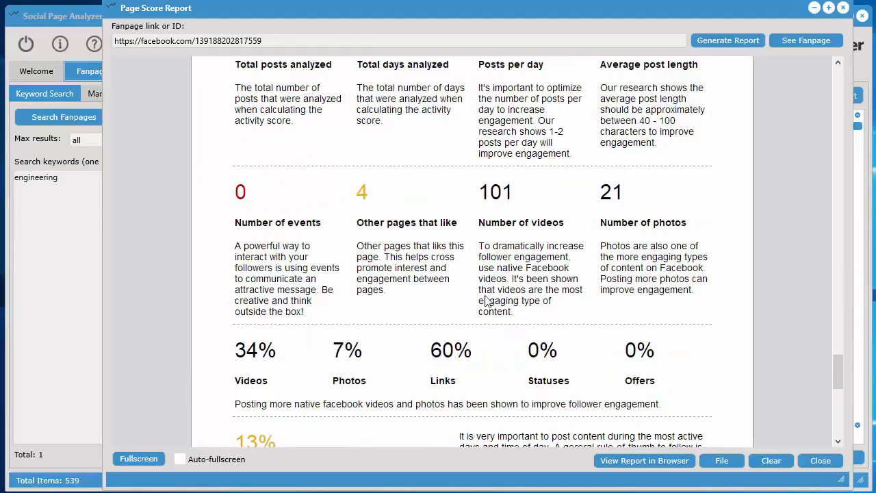
scroll(730, 267, "down", 5)
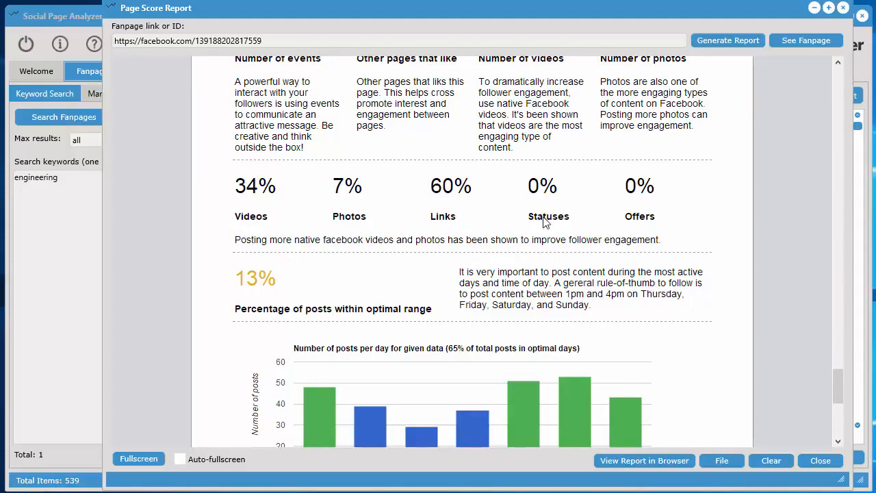
Examine the percentage of posts within the optimal range and the chart of posts per day
scroll(704, 267, "down", 2)
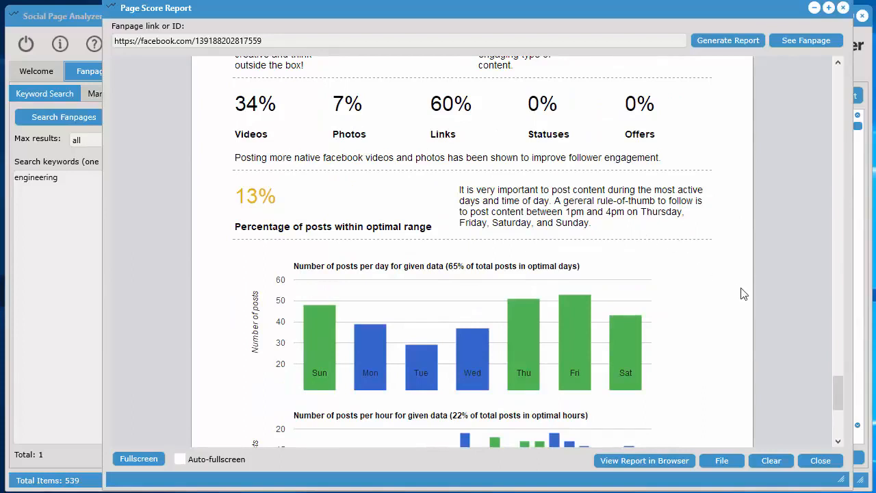
scroll(745, 295, "down", 1)
scroll(745, 295, "up", 1)
scroll(744, 295, "down", 1)
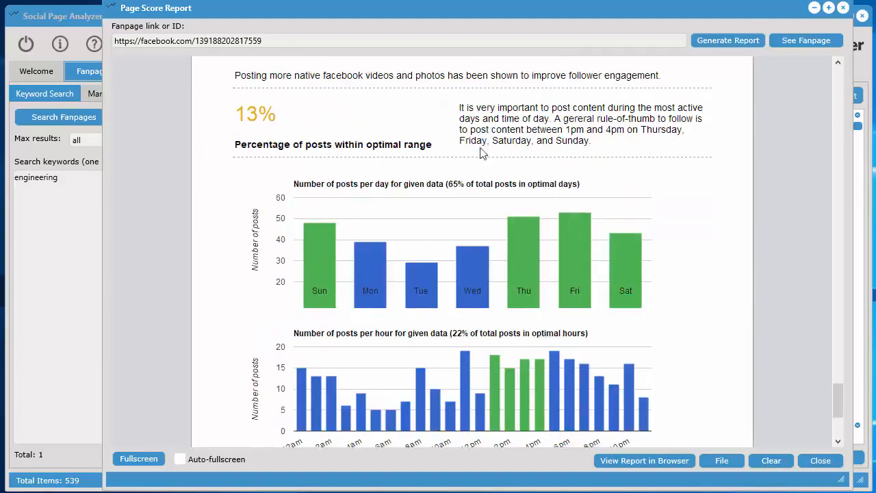
scroll(751, 247, "down", 1)
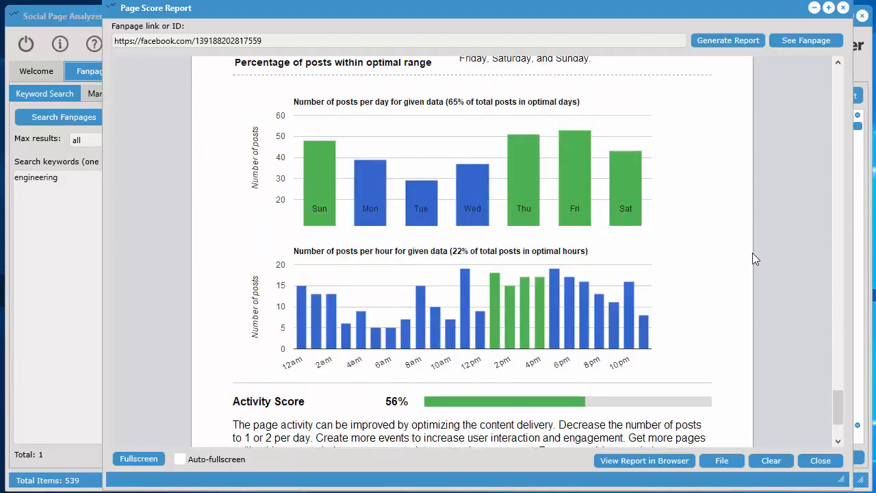
scroll(760, 260, "up", 1)
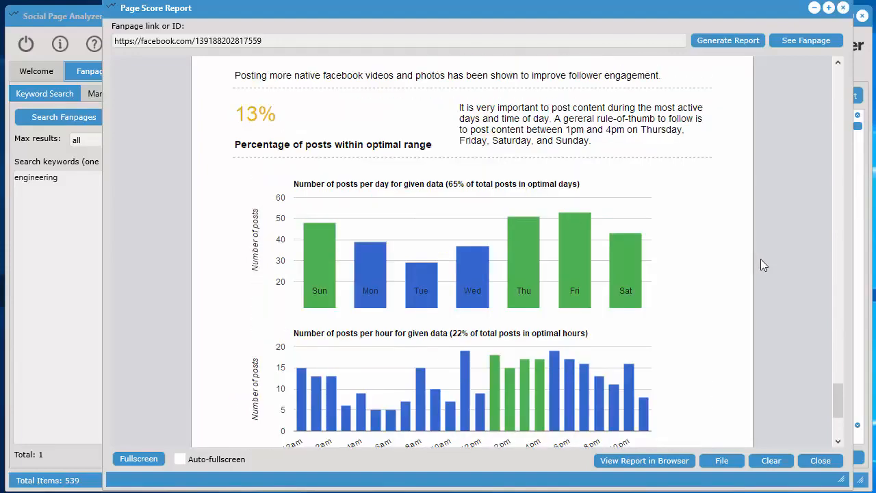
scroll(761, 258, "down", 1)
mouse_move(534, 229)
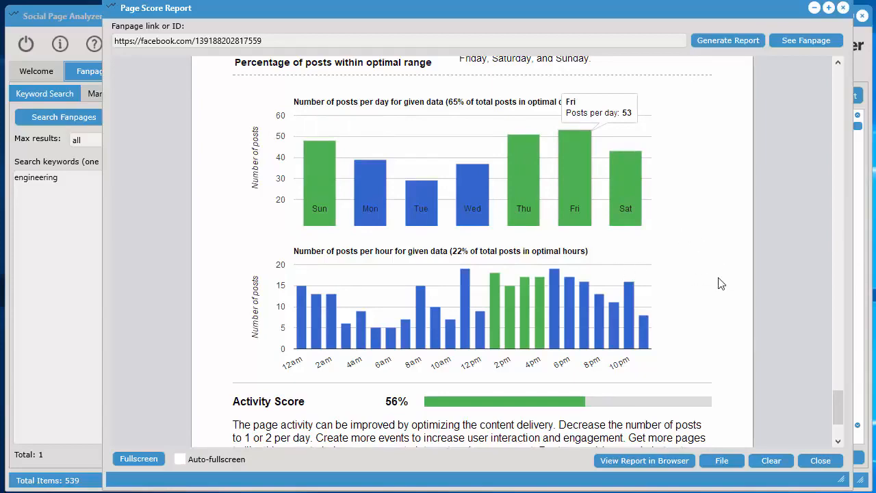
Compare the posts-per-day and posts-per-hour charts and read the Activity Score recommendations at the report's end
scroll(719, 283, "down", 1)
scroll(539, 158, "up", 1)
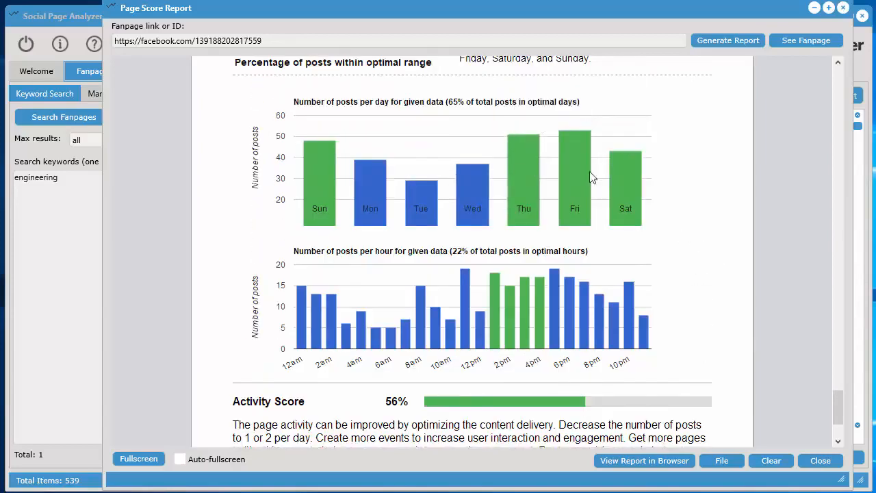
scroll(592, 177, "down", 1)
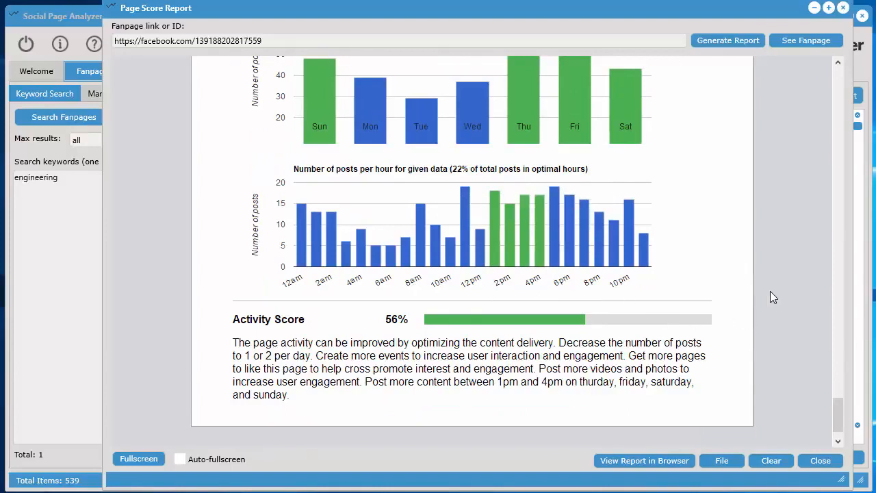
scroll(762, 314, "up", 1)
scroll(762, 314, "down", 1)
scroll(762, 319, "up", 1)
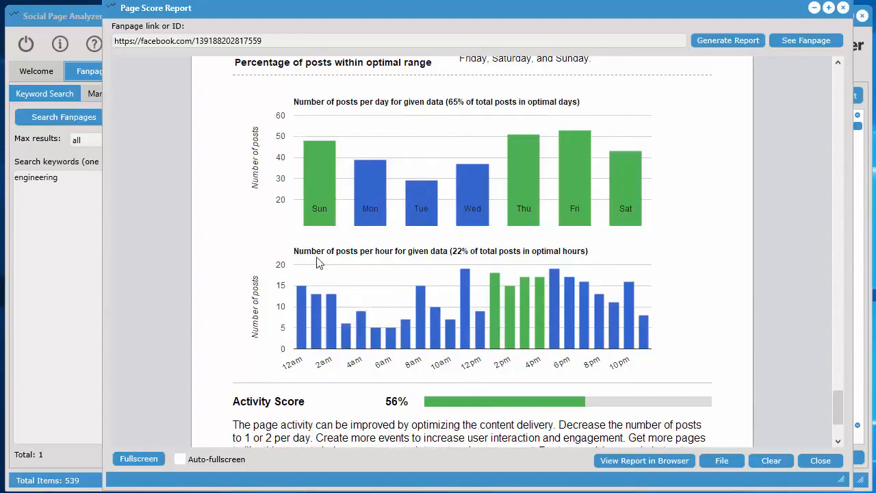
scroll(732, 274, "down", 2)
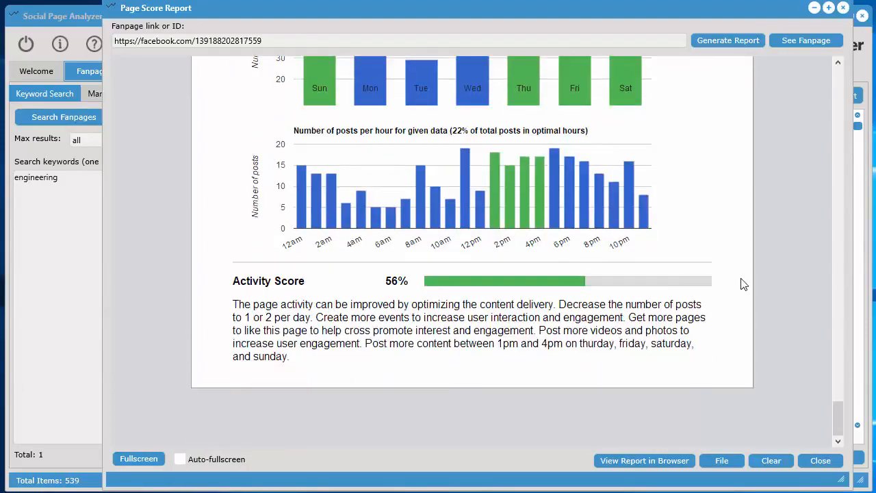
Return to the report's beginning, close it, and select the fifth fanpage's Page Score cell in the results table
left_click_drag(841, 425, 811, 76)
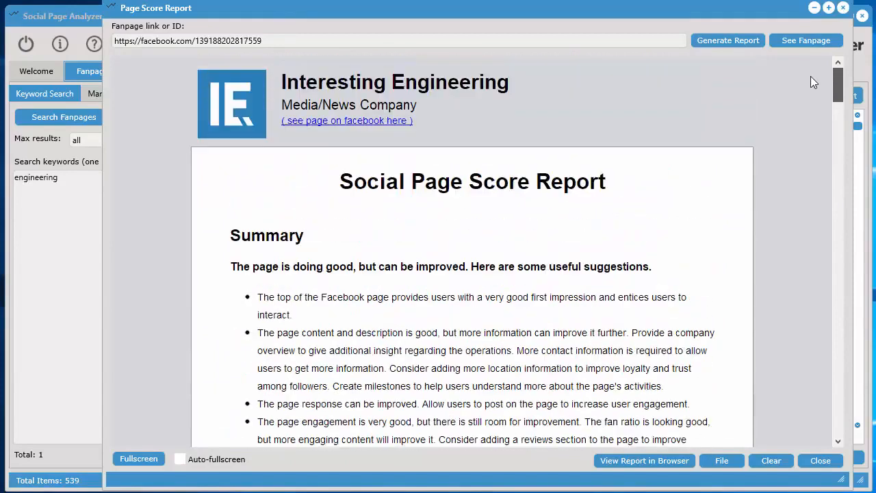
left_click(842, 8)
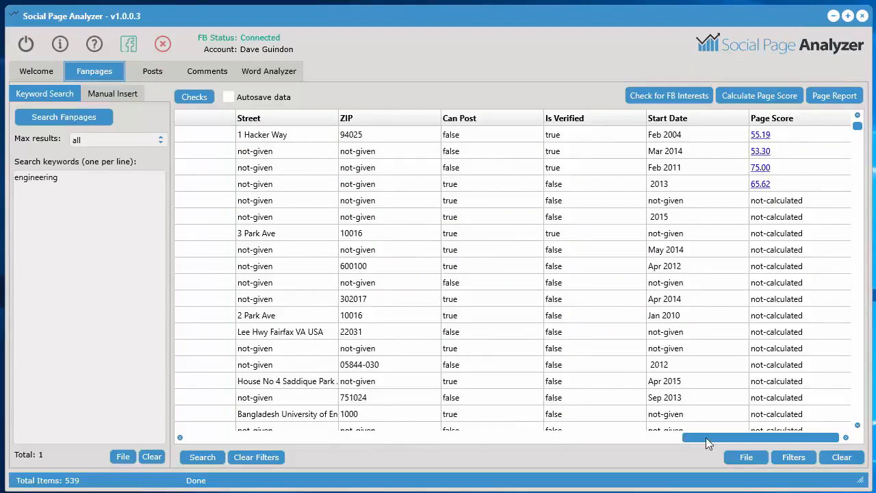
left_click_drag(705, 436, 798, 370)
left_click(800, 200)
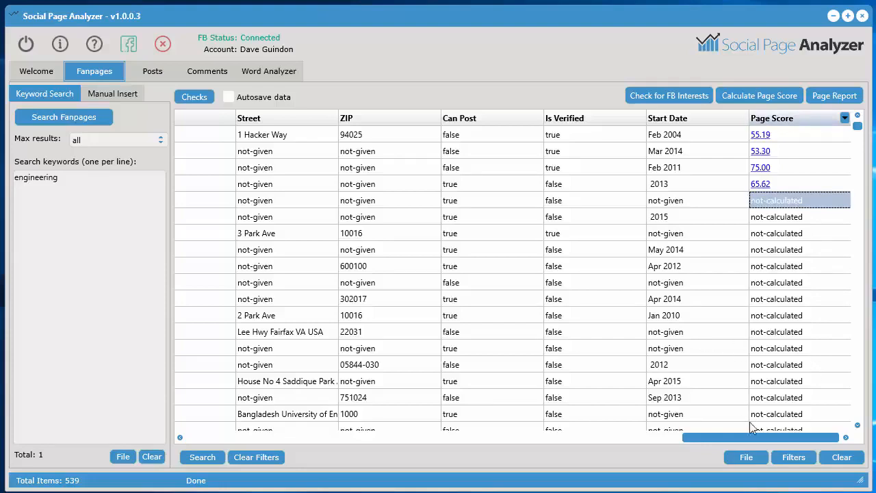
Sort the fanpages by Talking About in descending order
left_click_drag(754, 437, 312, 441)
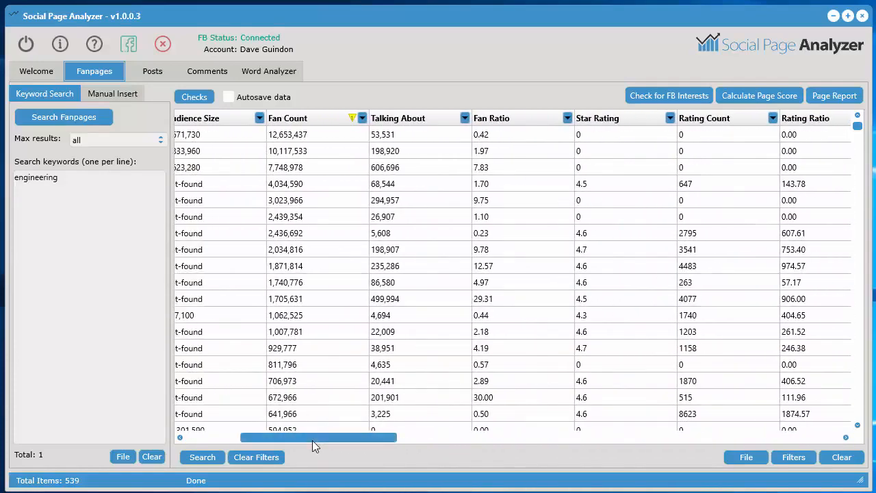
left_click(431, 119)
left_click(432, 119)
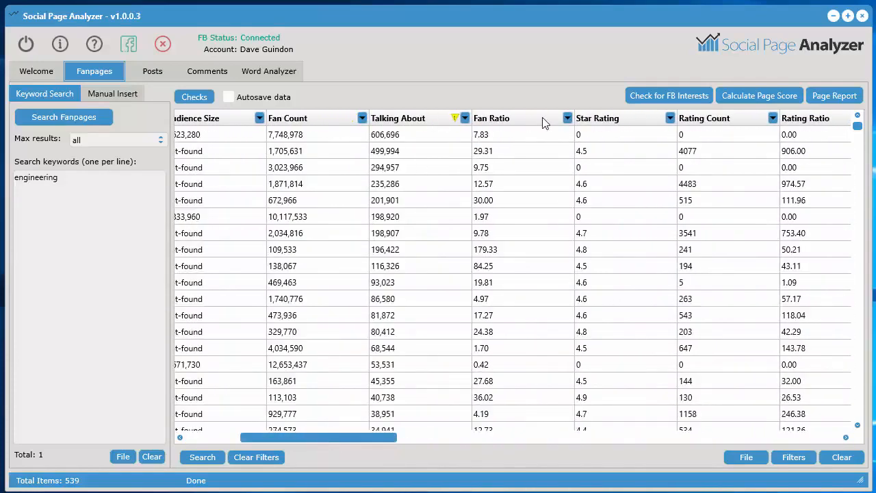
Sort the fanpages by Fan Ratio in descending order, filter them by Fan Count, and select the first fanpage's Fan Count
left_click(528, 119)
left_click(528, 119)
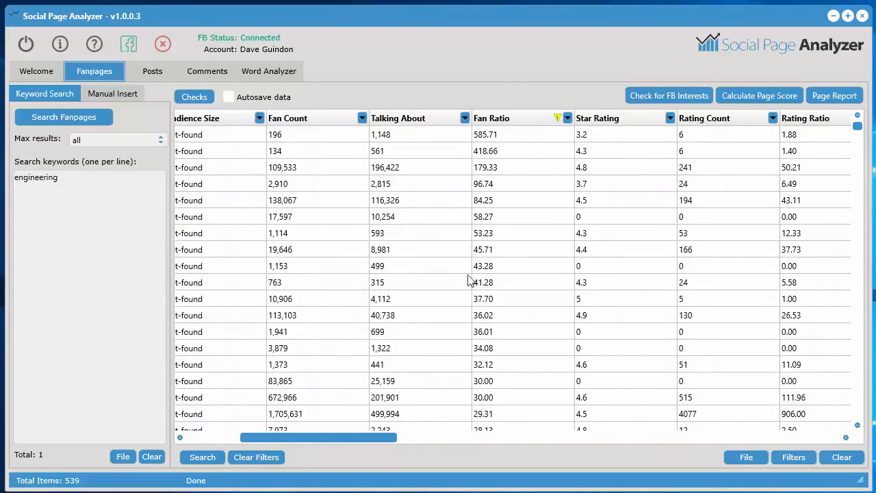
left_click(362, 119)
left_click(419, 197)
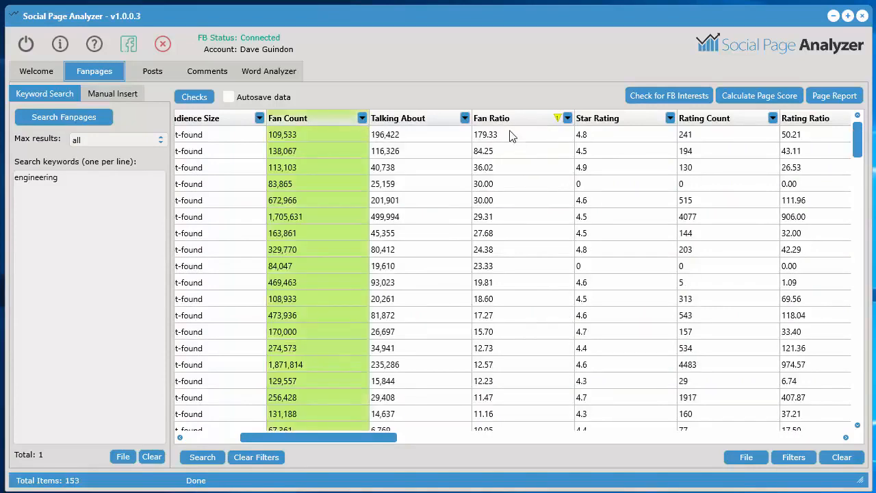
left_click_drag(338, 442, 284, 442)
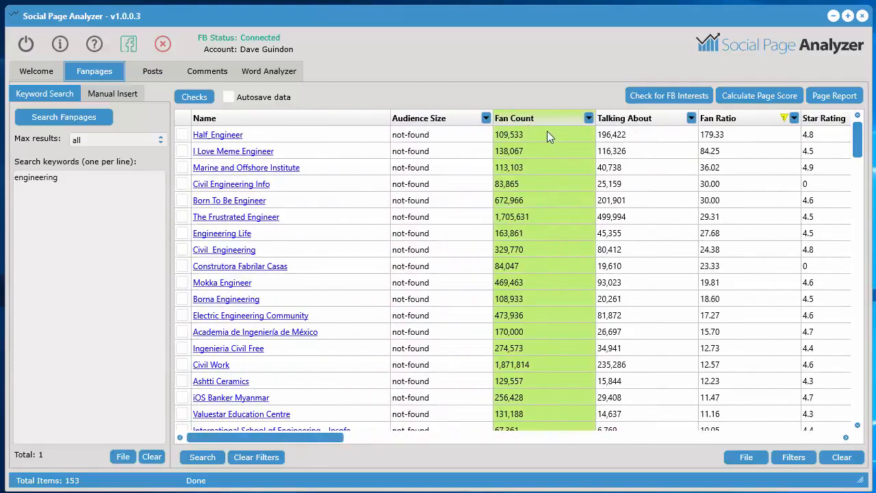
left_click(514, 135)
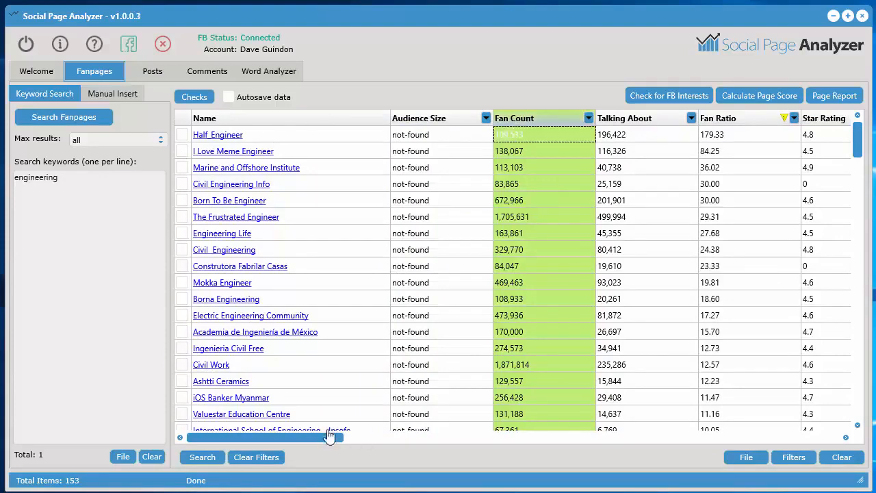
Open the I Love Meme Engineer fanpage on Facebook and examine its reviews and community details
mouse_move(327, 439)
left_mouse_down()
mouse_move(466, 446)
mouse_move(324, 441)
left_mouse_up()
left_click(255, 151)
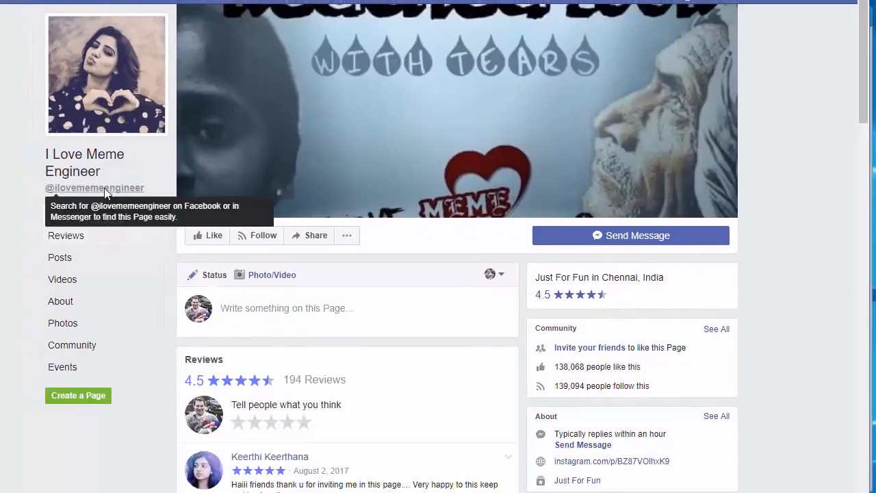
scroll(14, 205, "down", 4)
scroll(14, 205, "up", 3)
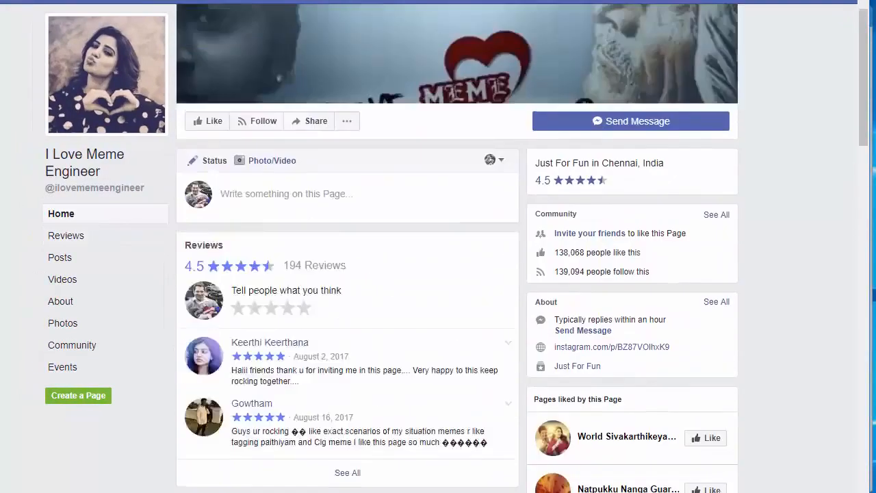
scroll(32, 370, "up", 2)
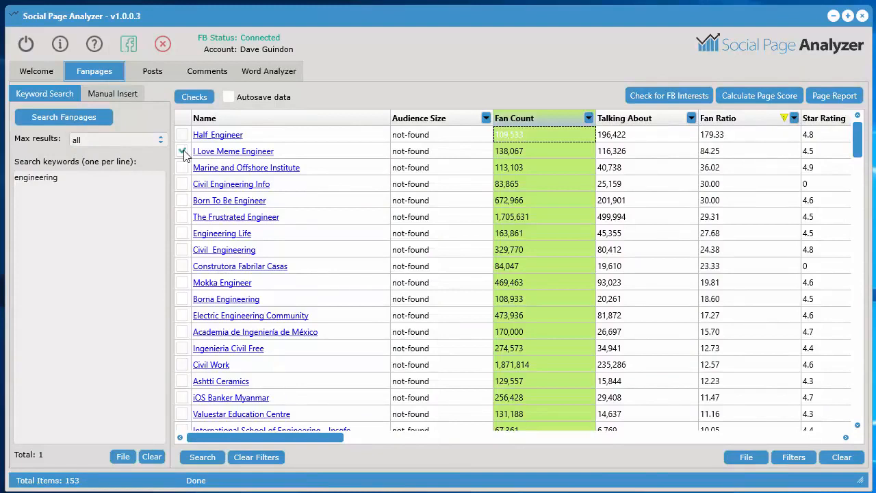
Send the ticked I Love Meme Engineer fanpage to the Posts tool and delete all other fanpage links from the list
right_click(327, 154)
mouse_move(391, 208)
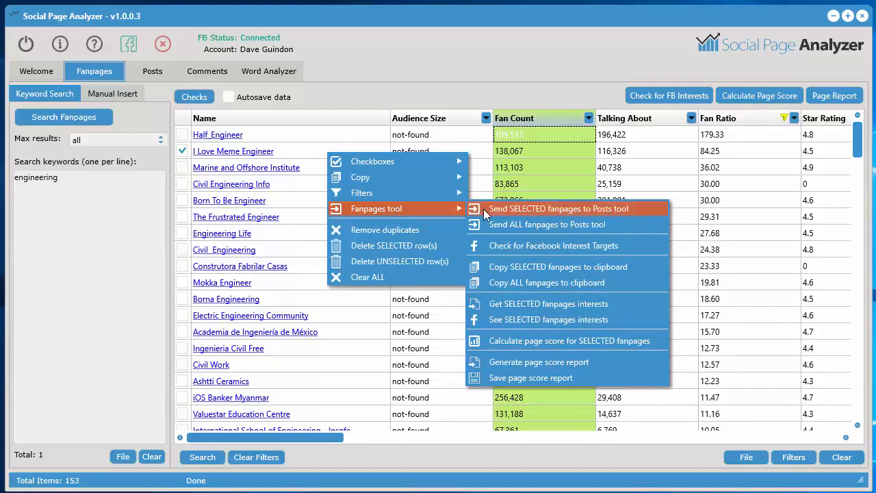
left_click(592, 215)
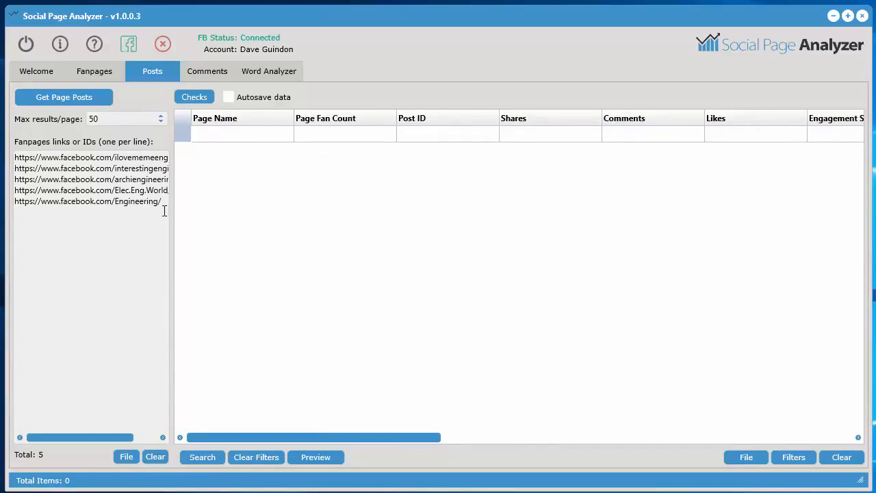
left_click_drag(165, 207, 9, 171)
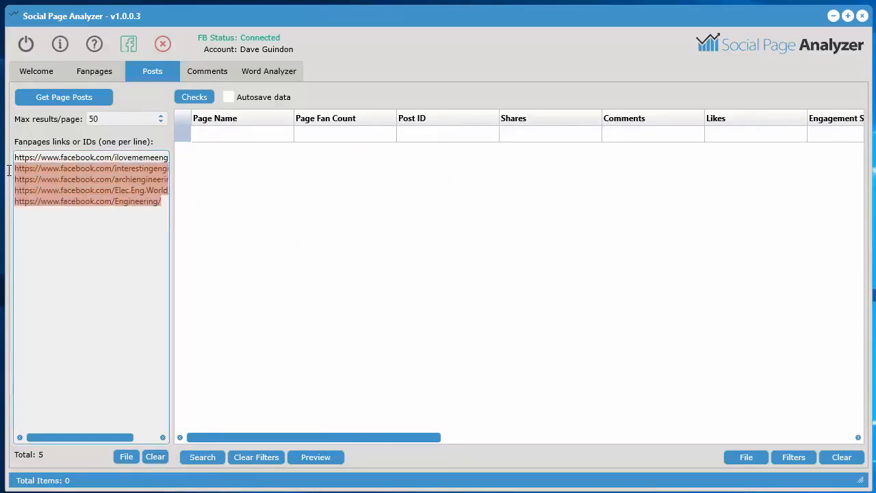
key("BackSpace")
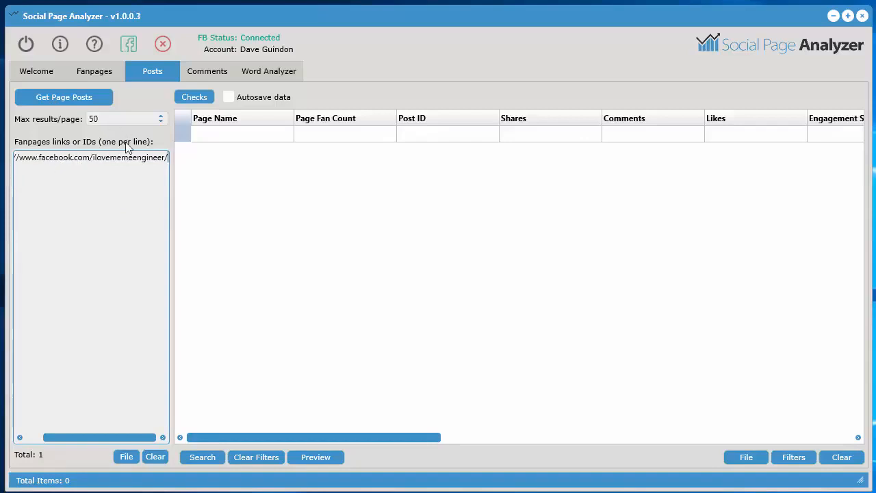
Set the maximum results per page to 1000 and retrieve the page's posts
left_click(148, 119)
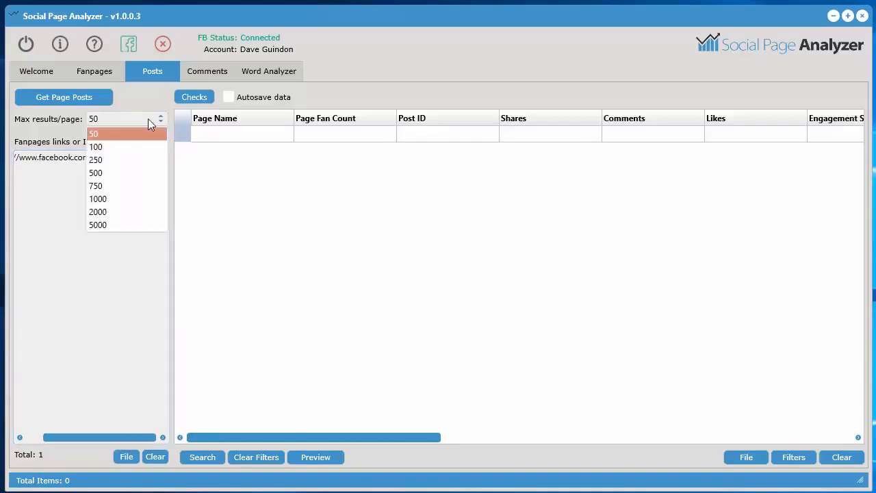
left_click(113, 200)
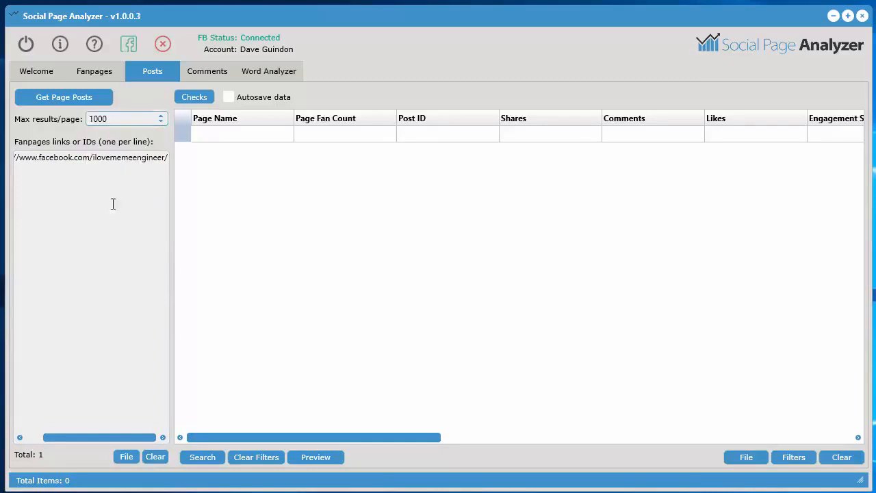
left_click(70, 99)
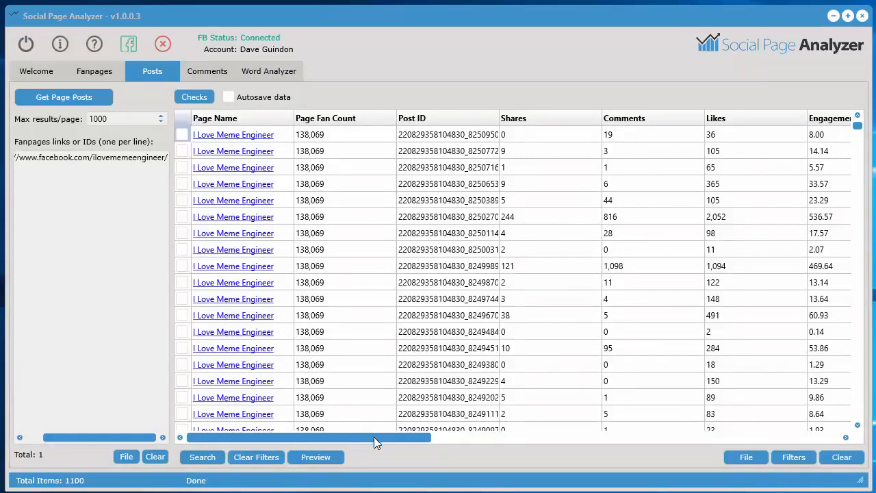
Look over the posts' engagement columns and sort the posts by Shares in descending order
left_click_drag(374, 437, 462, 436)
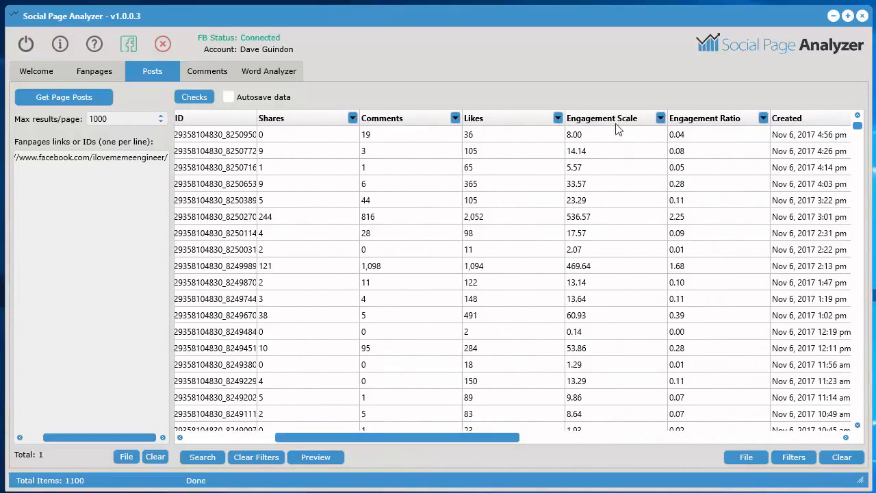
left_click_drag(464, 441, 347, 440)
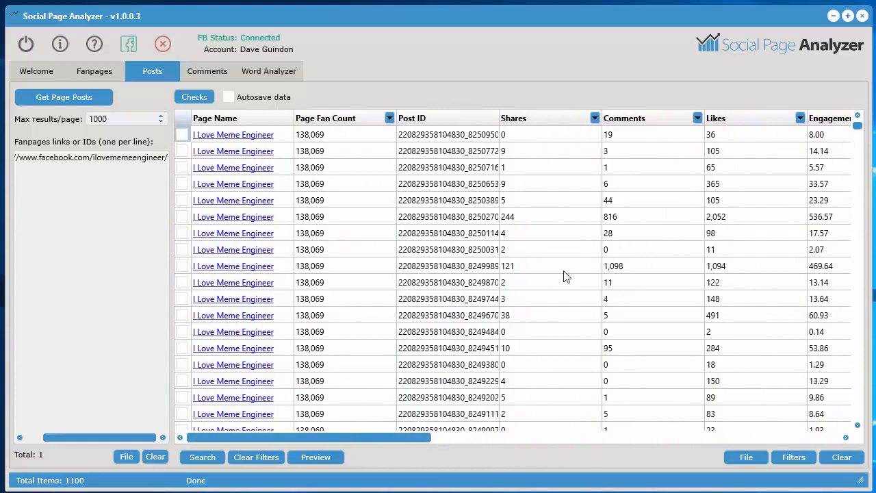
left_click_drag(393, 437, 448, 437)
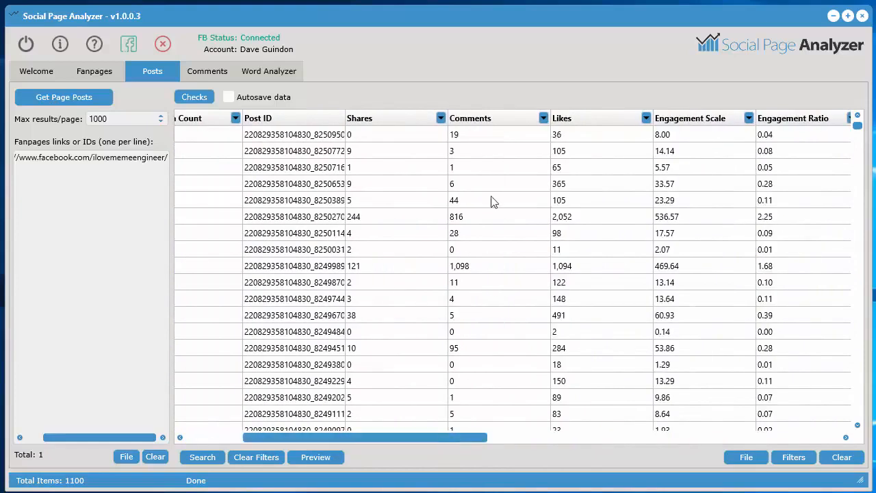
left_click(402, 122)
left_click(402, 122)
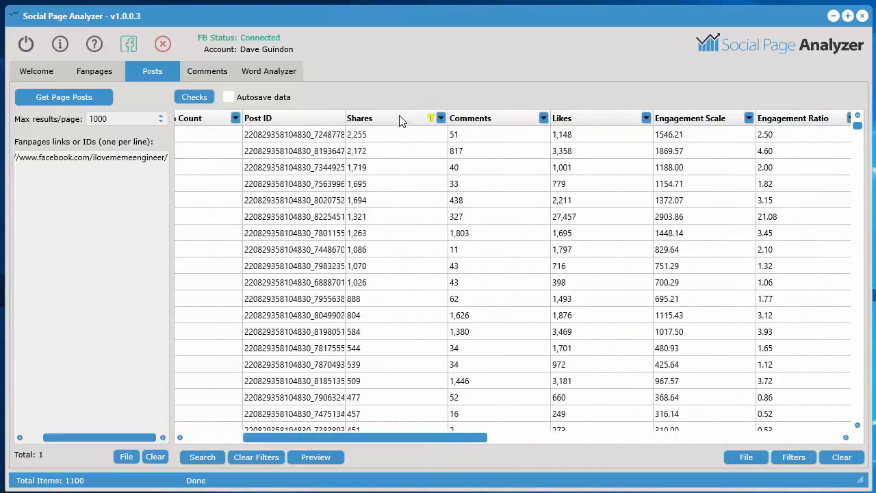
Open the most shared post on Facebook and examine its reactions, shares and comments
left_click_drag(412, 439, 316, 439)
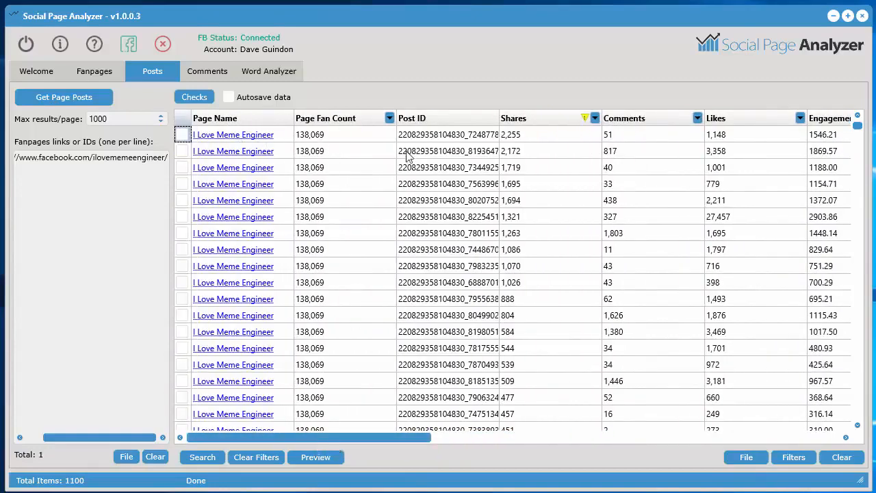
left_click_drag(407, 439, 627, 439)
left_click(563, 135)
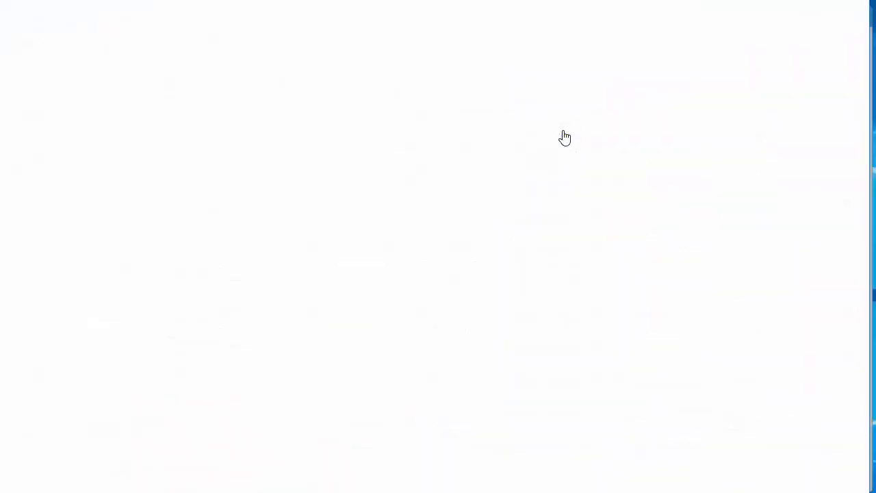
scroll(604, 399, "down", 5)
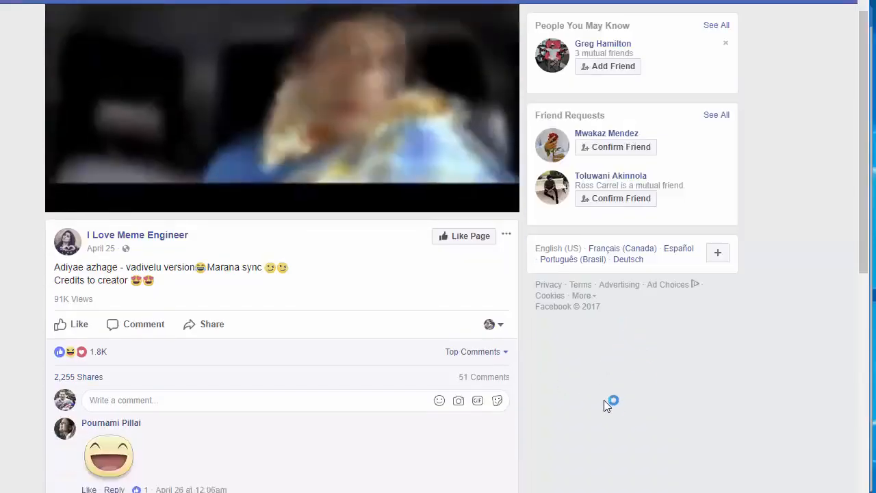
scroll(602, 396, "up", 5)
Open the post's video view, look through the Up Next suggestions, and switch to its comments
left_click(294, 136)
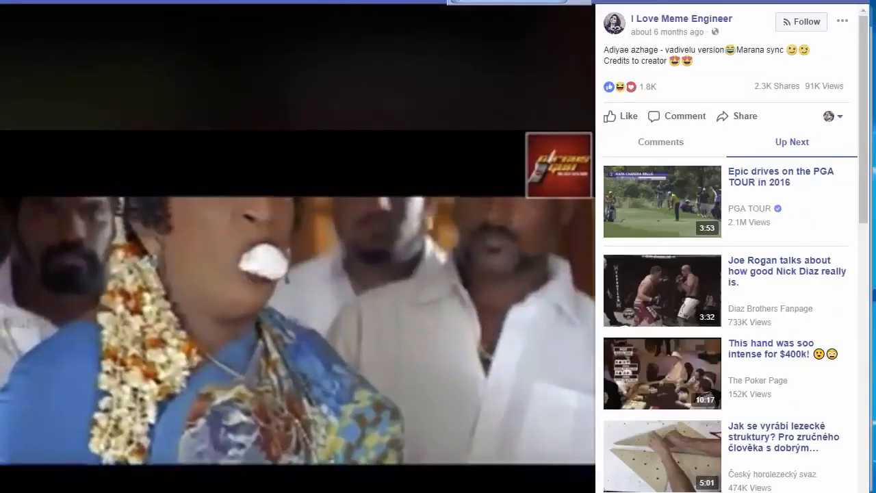
scroll(744, 297, "down", 3)
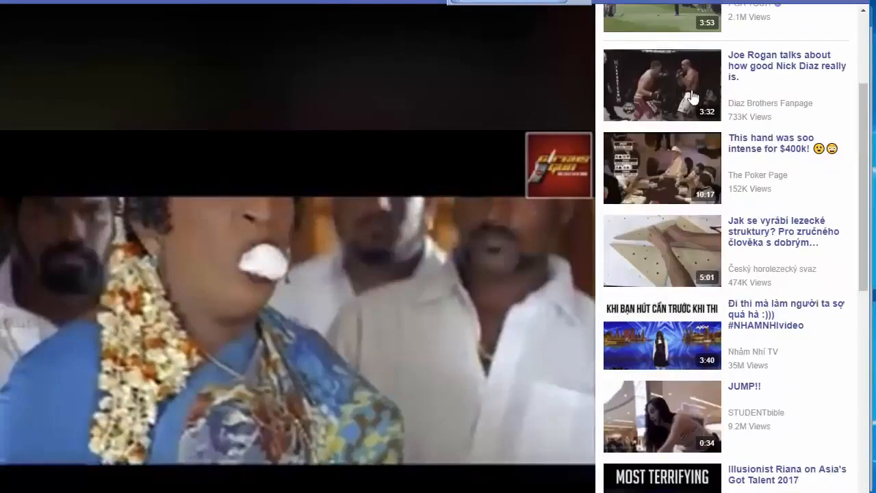
scroll(806, 244, "up", 3)
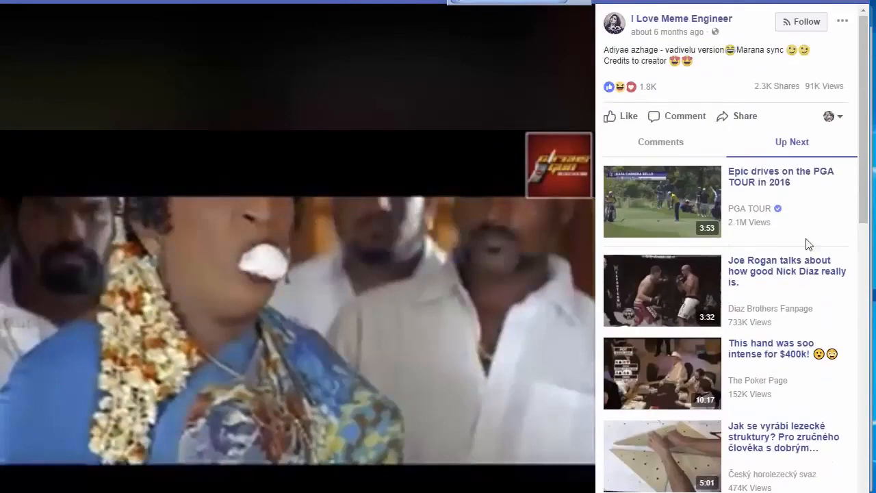
left_click(650, 144)
scroll(783, 297, "down", 5)
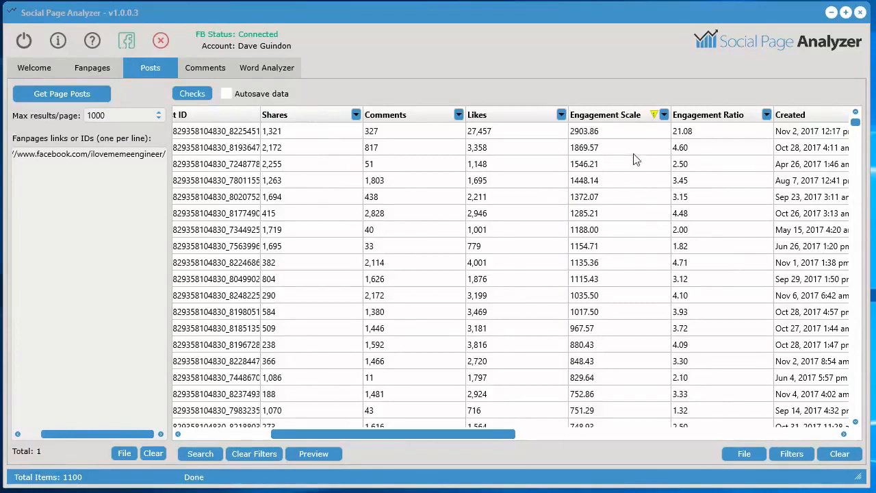
Sort the posts by Engagement Ratio in descending order and compare their shares, comments and likes
left_click(712, 117)
left_click(712, 116)
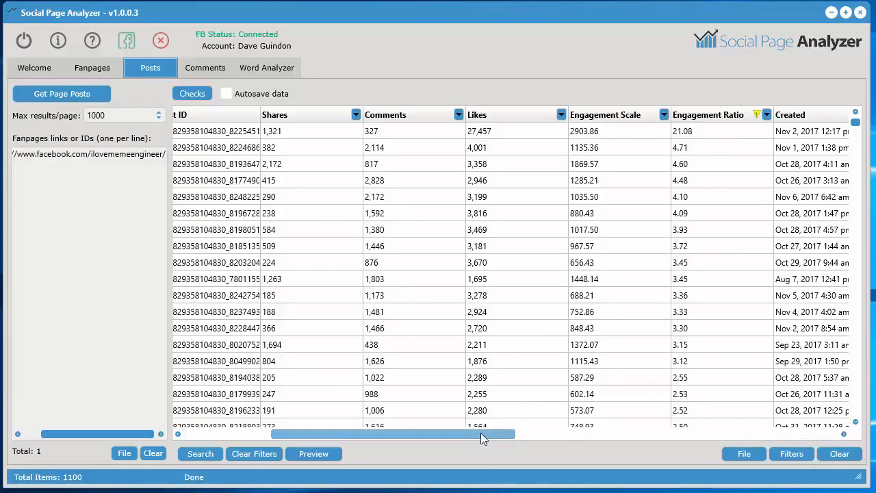
left_click_drag(481, 433, 464, 435)
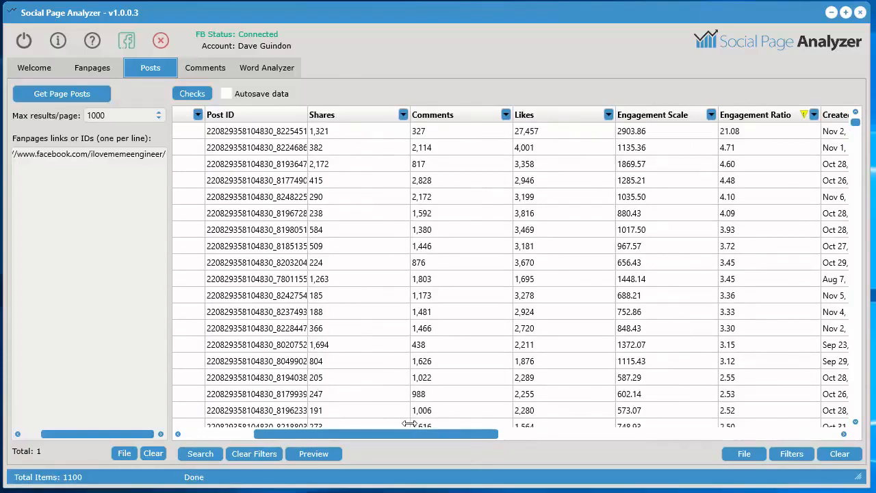
mouse_move(409, 435)
left_mouse_down()
mouse_move(324, 436)
mouse_move(408, 434)
left_mouse_up()
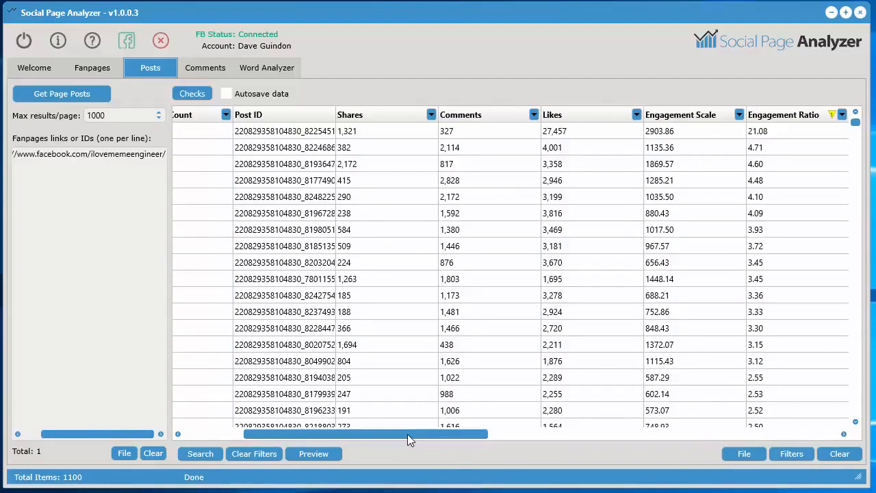
left_click_drag(417, 432, 438, 434)
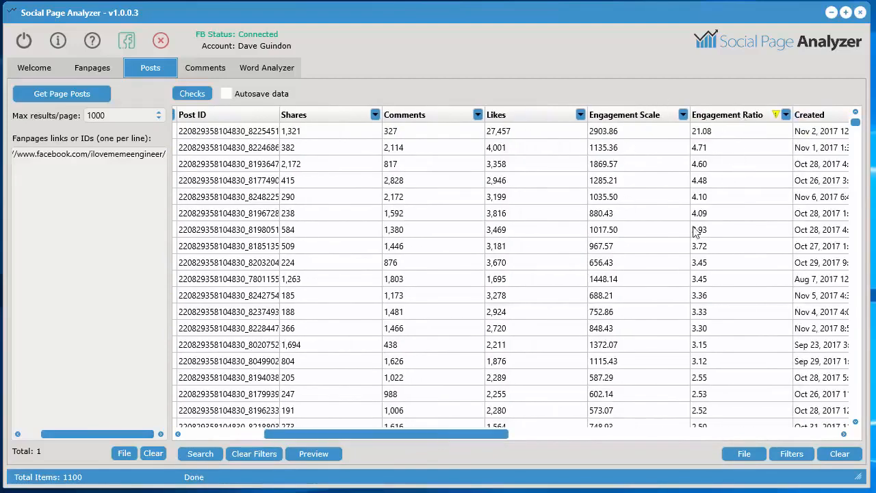
mouse_move(472, 434)
left_mouse_down()
mouse_move(398, 434)
mouse_move(459, 434)
left_mouse_up()
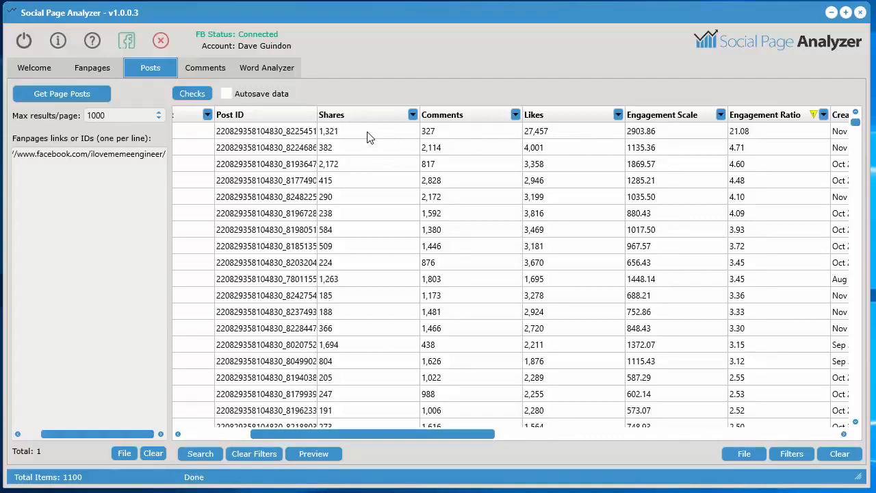
Sort the posts by Engagement Scale in descending order
left_click(679, 116)
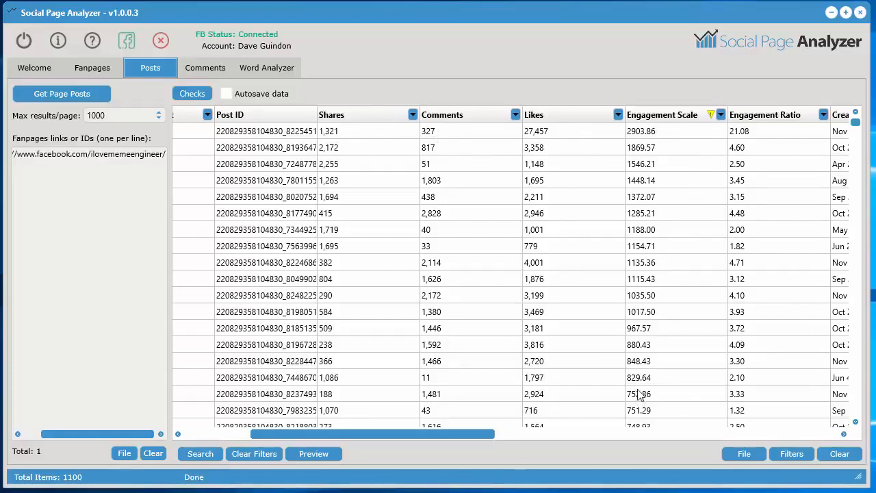
left_click(671, 117)
left_click(670, 118)
Check the second post's shares, likes and comments in turn, followed by the sixth post's comments
left_click(351, 149)
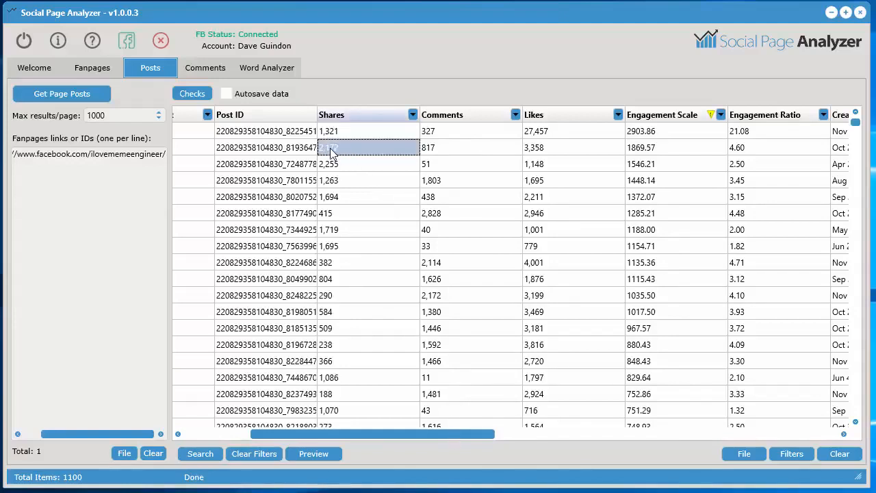
left_click(574, 151)
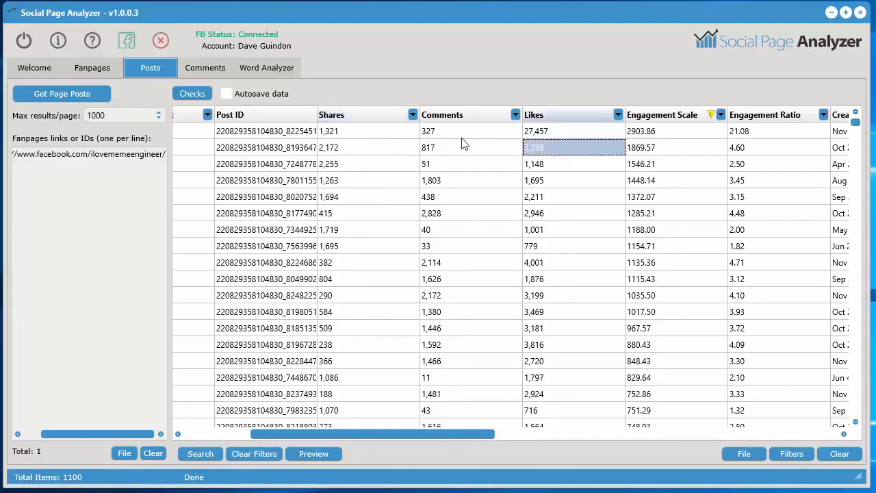
left_click(442, 149)
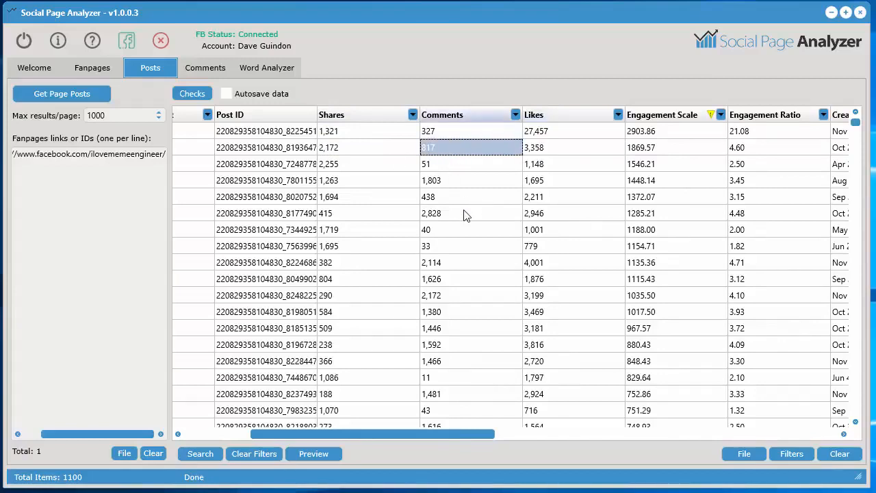
left_click(432, 213)
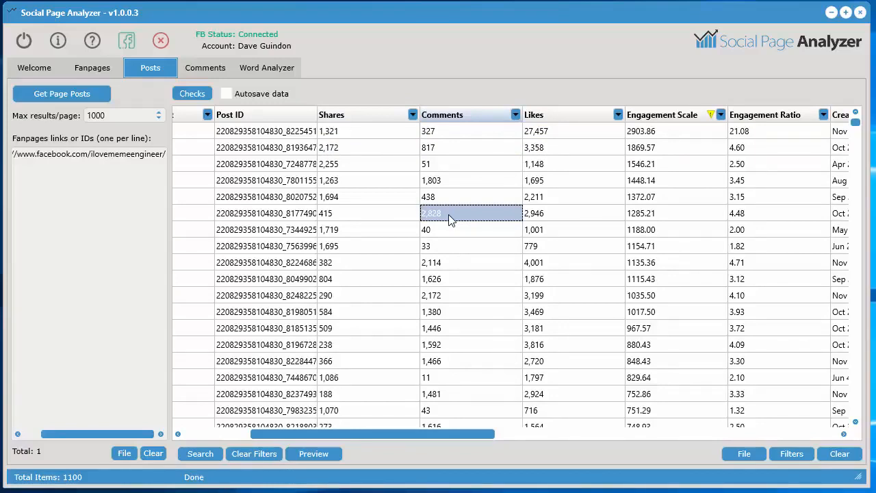
Tick the highlighted sixth post's row and send the selected post to the Comments tool
left_click_drag(452, 440, 343, 439)
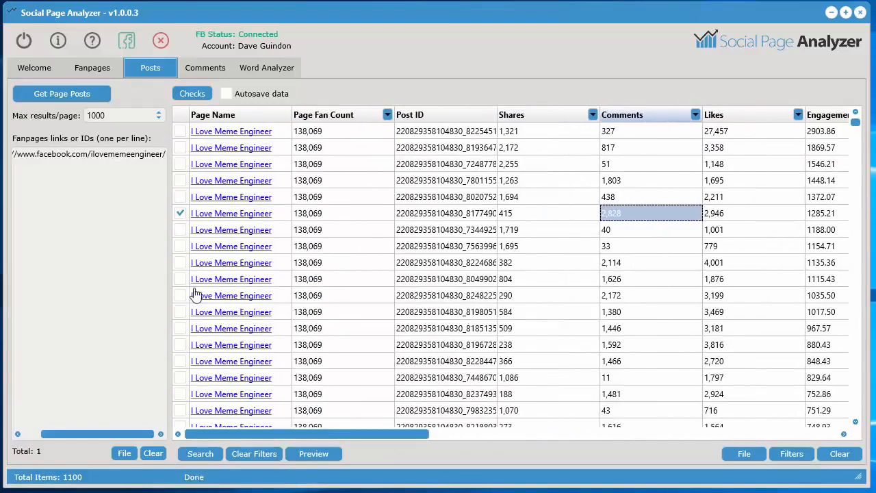
right_click(612, 213)
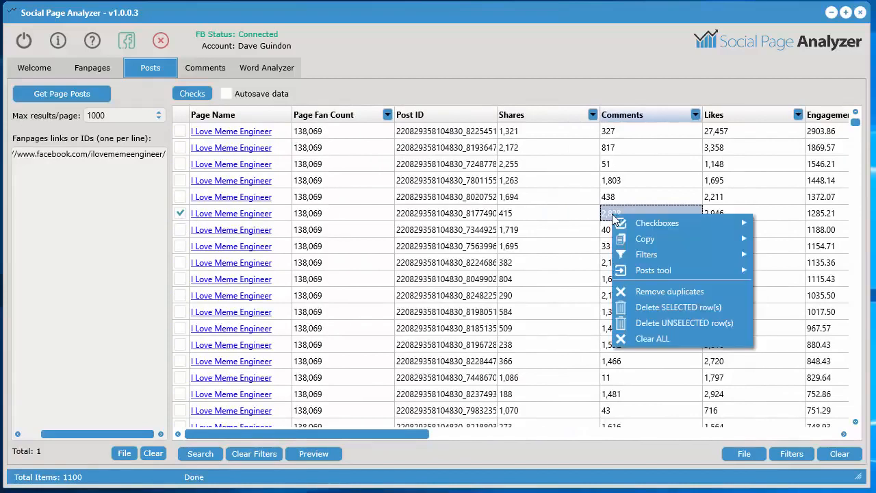
mouse_move(644, 223)
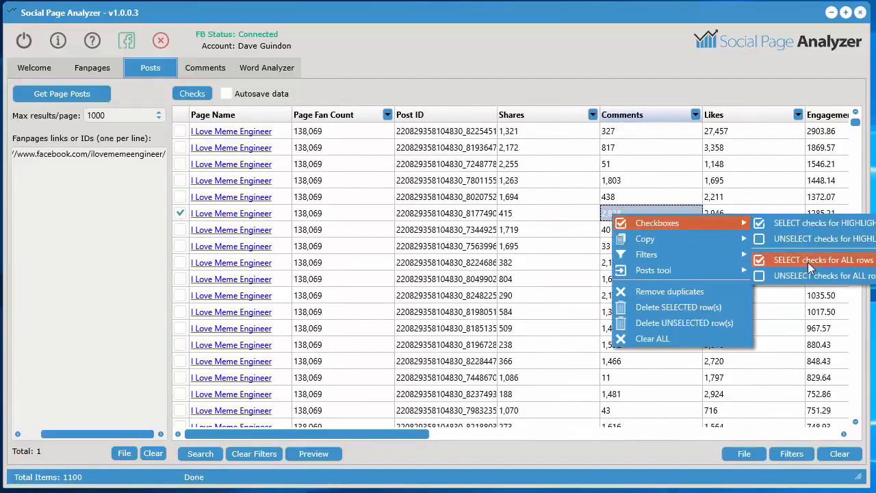
left_click(821, 229)
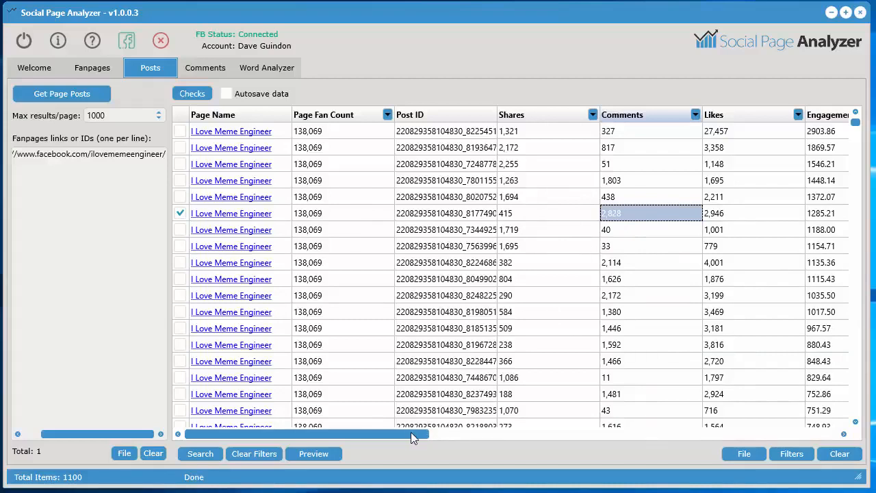
right_click(614, 215)
mouse_move(648, 270)
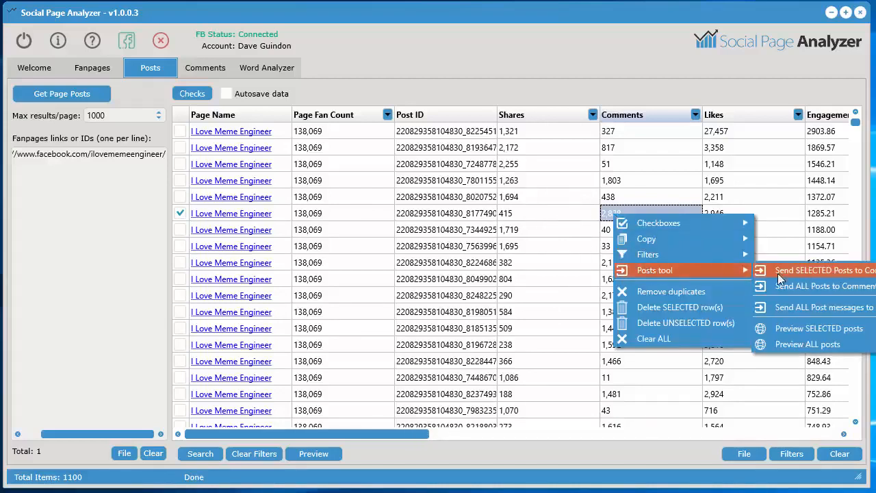
left_click(811, 272)
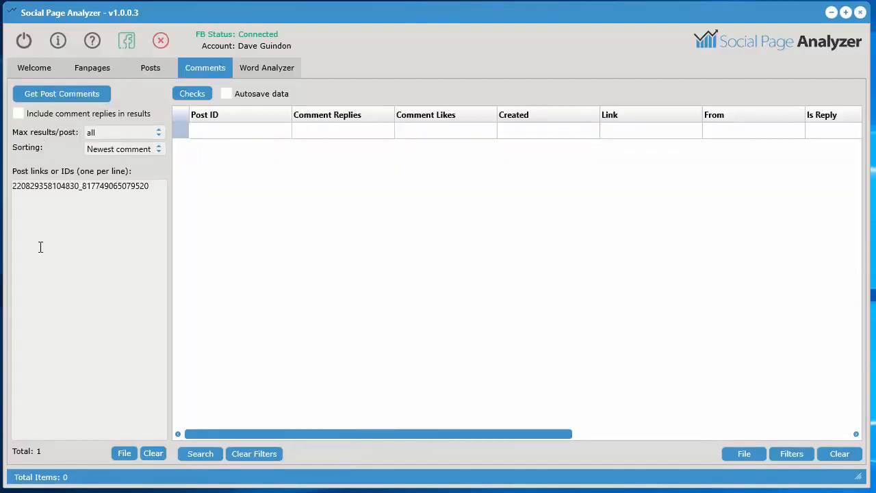
Include comment replies in the results, leave the sorting at Newest comments first, and retrieve the post's comments
left_click(19, 114)
left_click(124, 152)
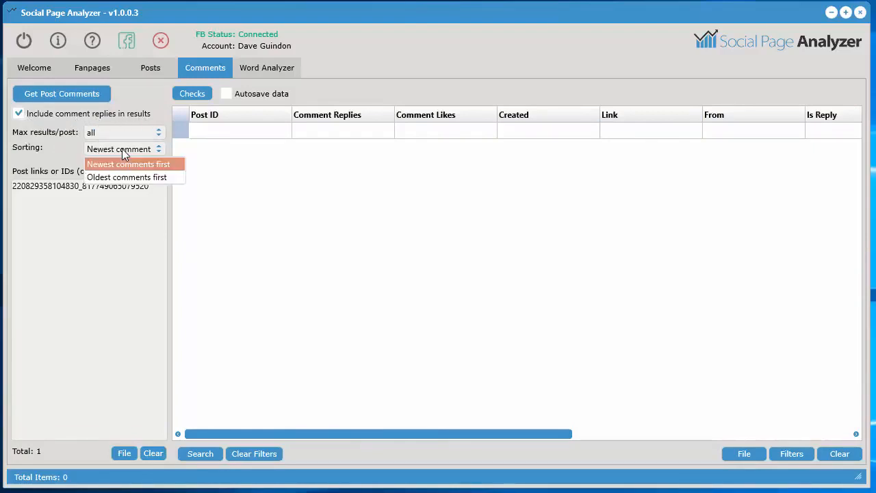
left_click(58, 156)
left_click(68, 92)
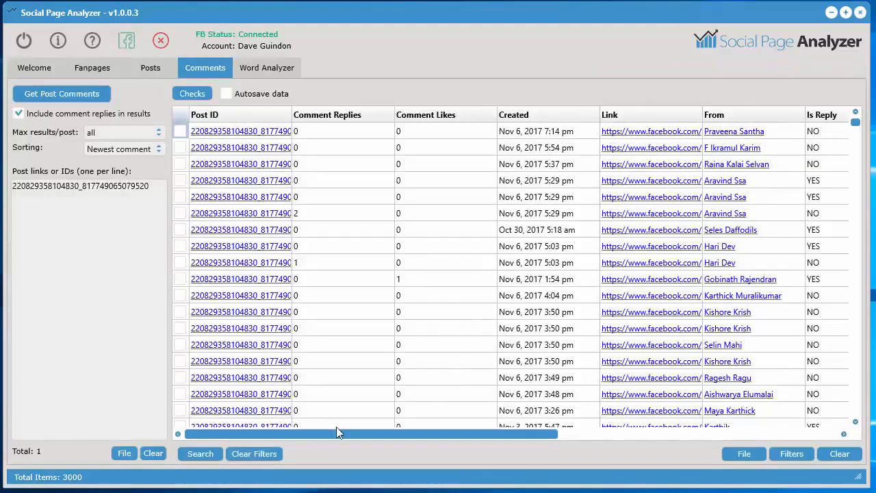
Compare the retrieved comments with the post's comment count, and review their links, authors, reply status, parent messages and messages
mouse_move(334, 434)
left_mouse_down()
mouse_move(624, 434)
mouse_move(319, 436)
left_mouse_up()
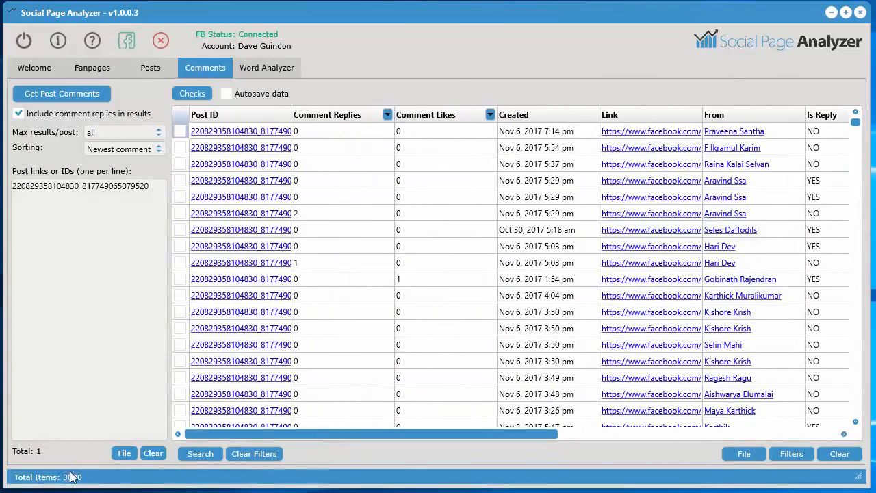
left_click(147, 68)
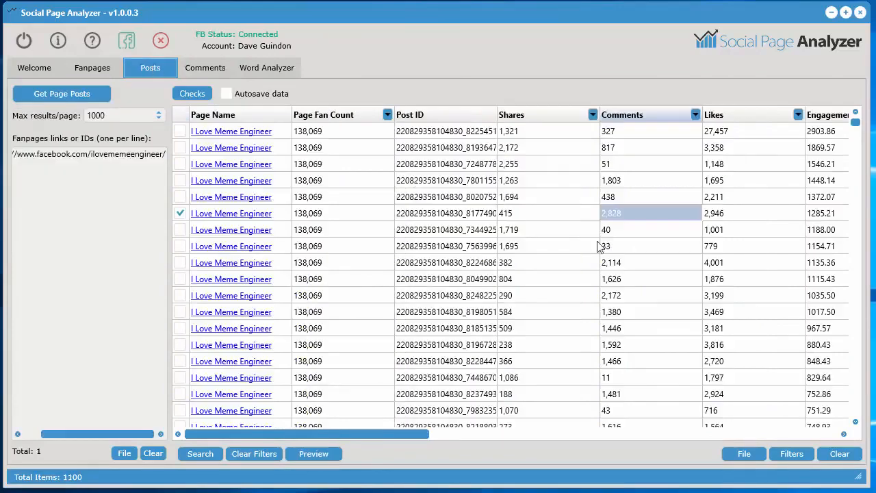
left_click(216, 70)
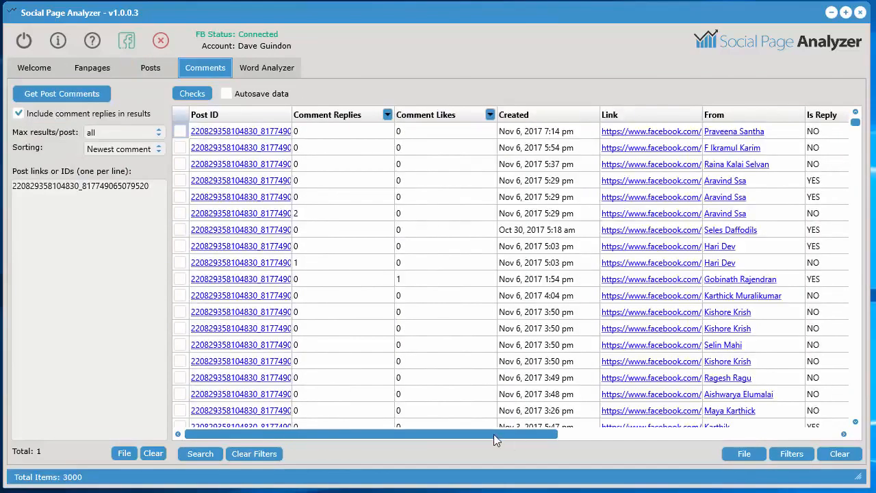
left_click_drag(494, 434, 793, 423)
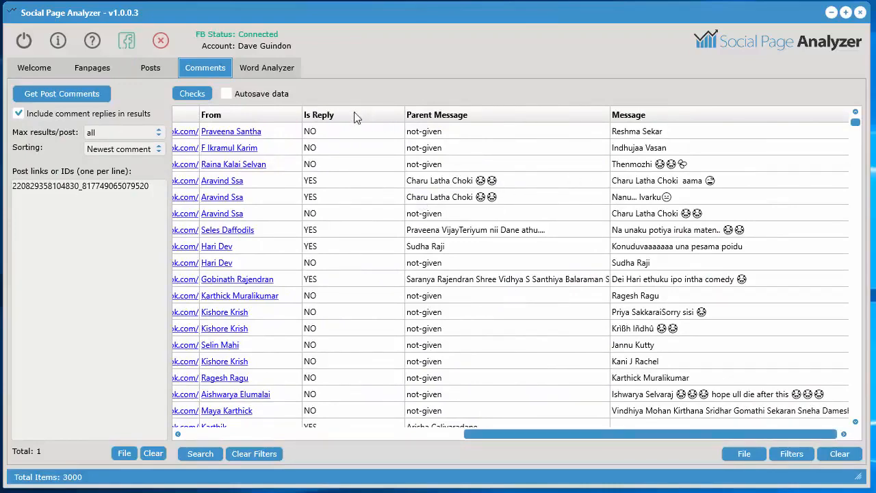
left_click_drag(543, 433, 413, 434)
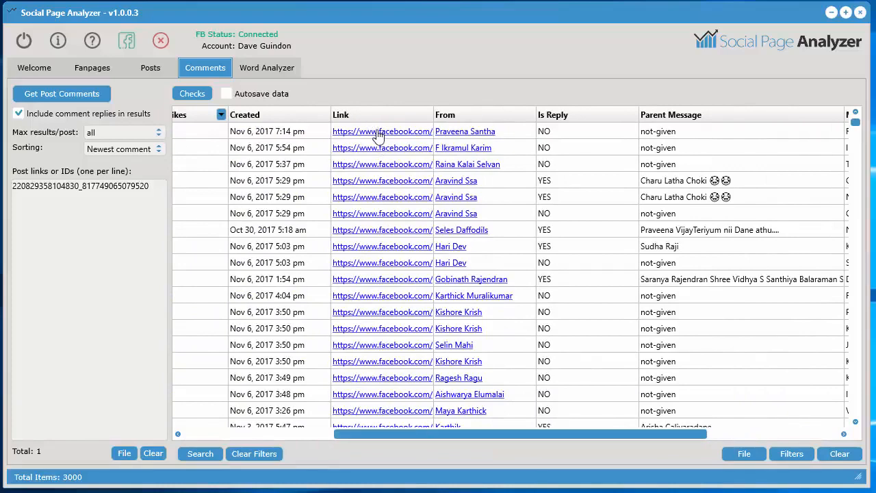
left_click_drag(478, 436, 336, 435)
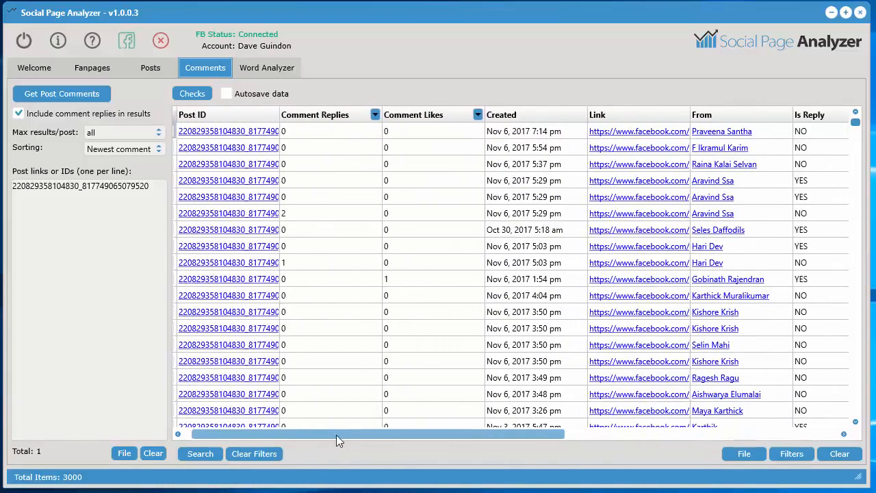
Try sorting the comments by replies and by likes, and finish with Comment Replies in descending order
left_click(325, 120)
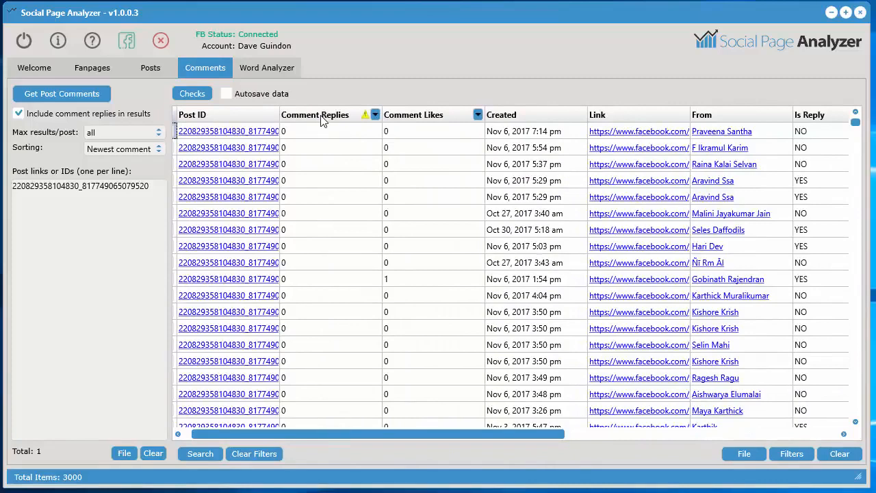
left_click(424, 118)
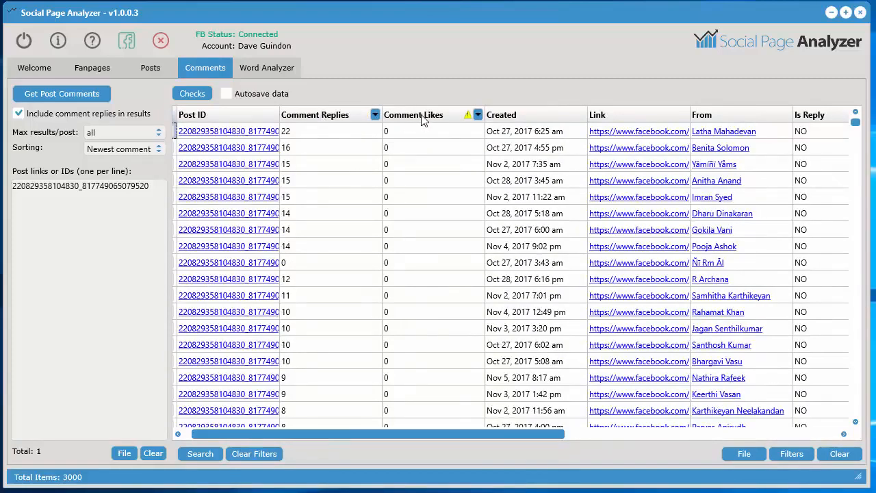
left_click(423, 120)
left_click(344, 119)
left_click(343, 119)
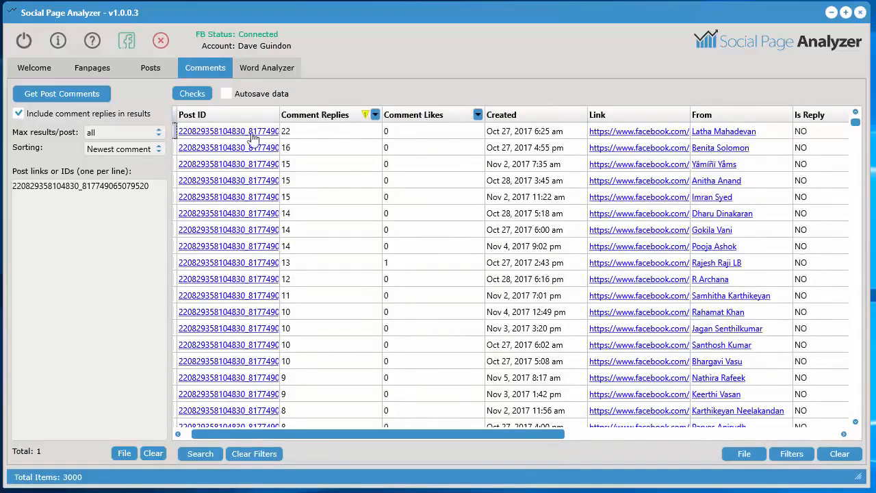
left_click_drag(377, 434, 354, 443)
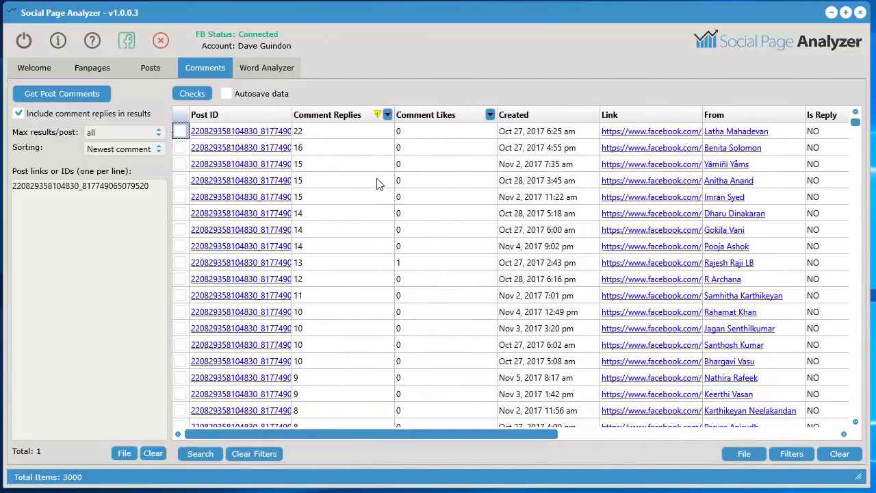
Send all comment messages to the Word Analyzer tool
right_click(345, 164)
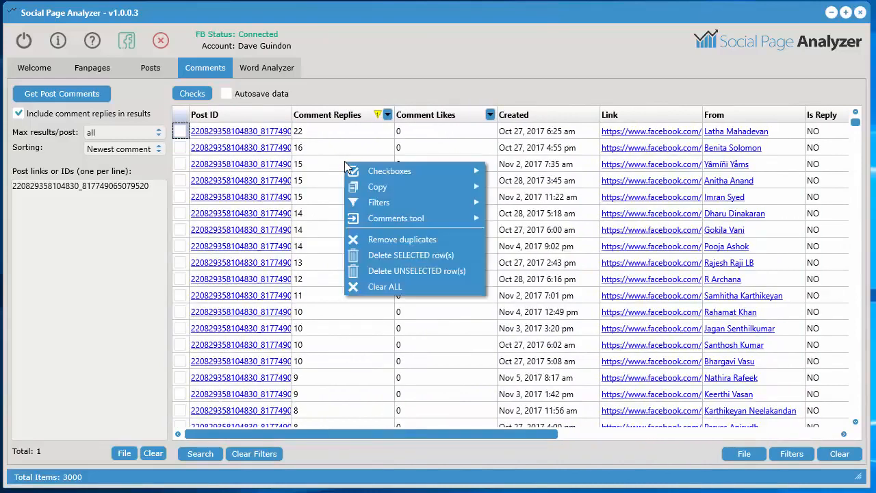
mouse_move(395, 220)
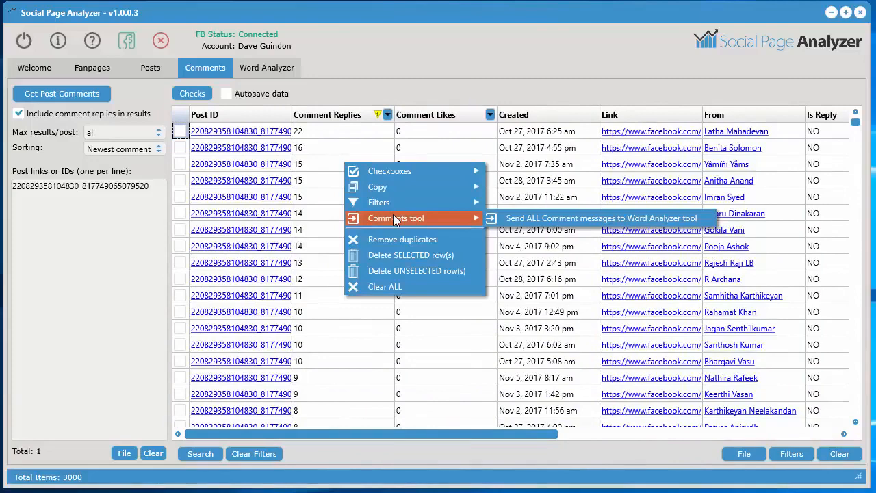
left_click(637, 218)
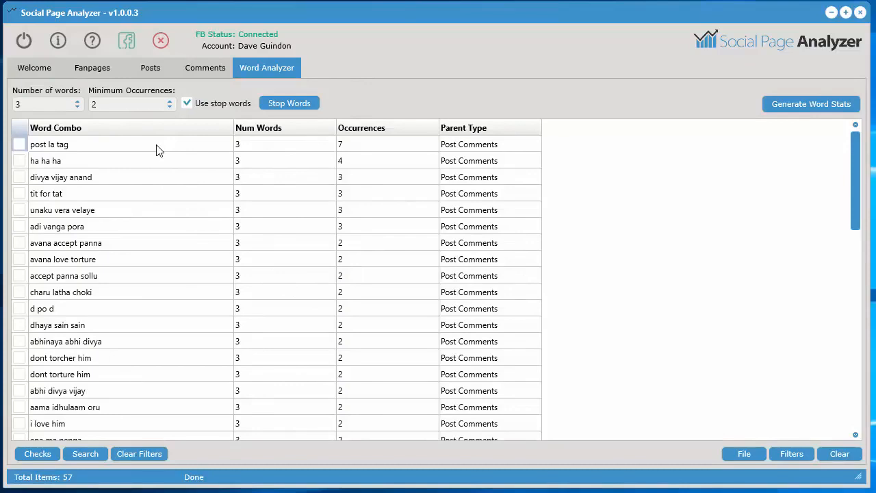
Look through the three-word combos from the comments and how often each occurs
left_click(31, 145)
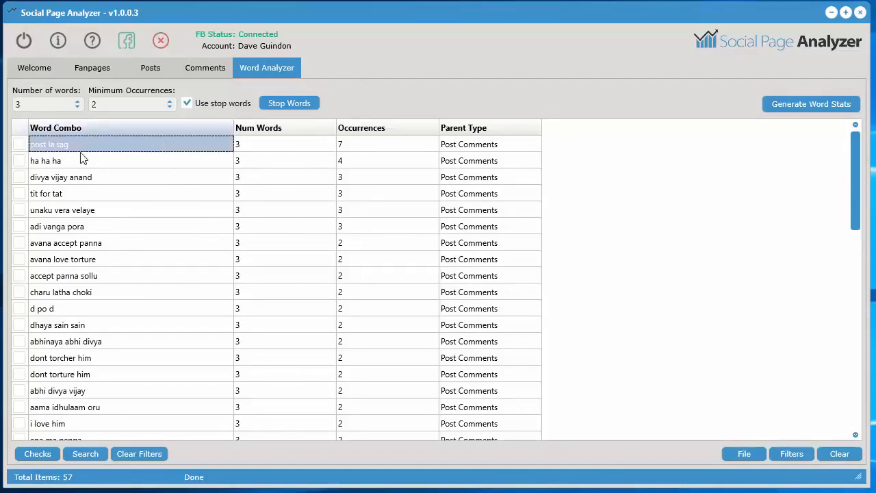
scroll(104, 360, "down", 2)
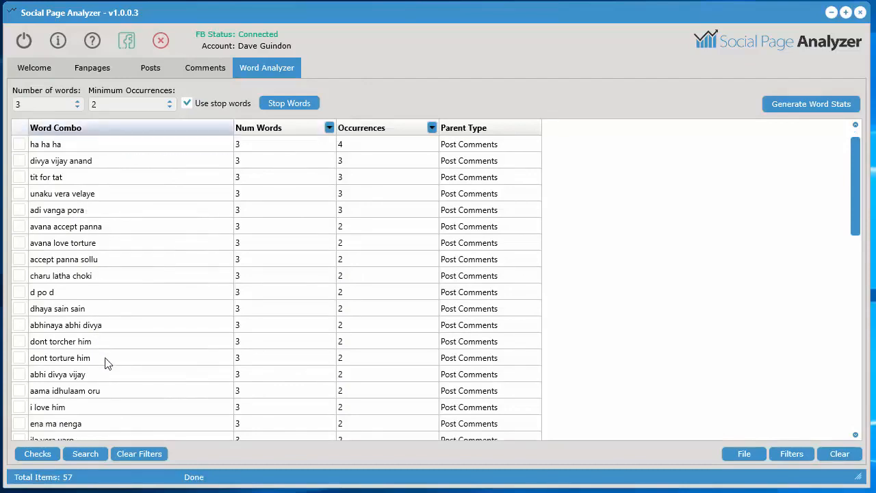
scroll(106, 368, "down", 2)
scroll(107, 367, "up", 4)
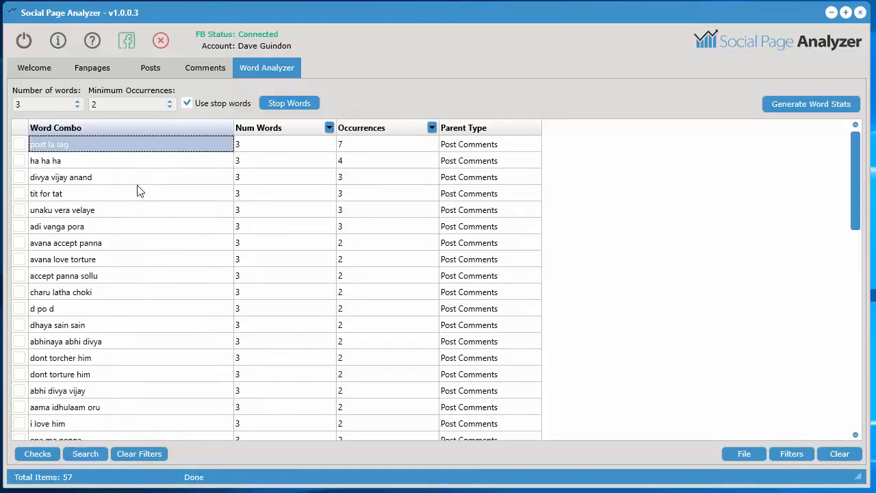
left_click(109, 295)
left_click(101, 152)
Clear the word combo results and set the number of words to 5
left_click(830, 456)
left_click(443, 327)
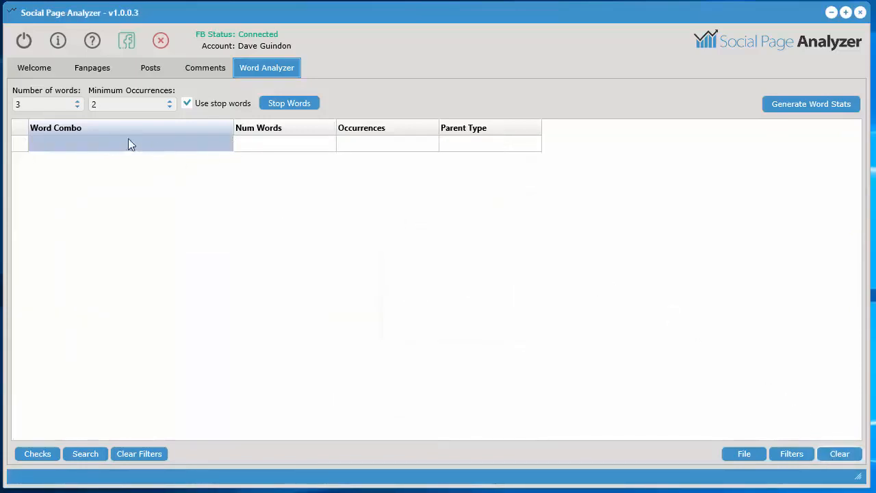
left_click(59, 105)
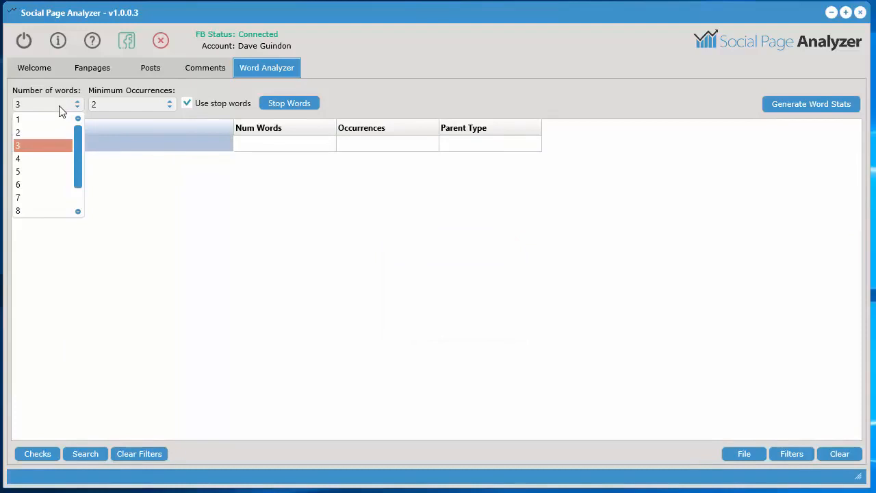
left_click(36, 172)
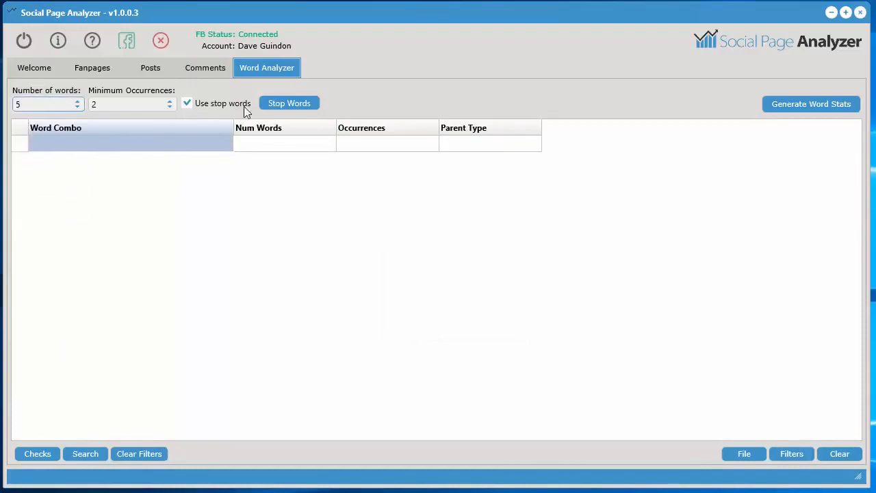
View the stop words list without changing it, then generate word stats for the comment messages and inspect the first combo
left_click(287, 107)
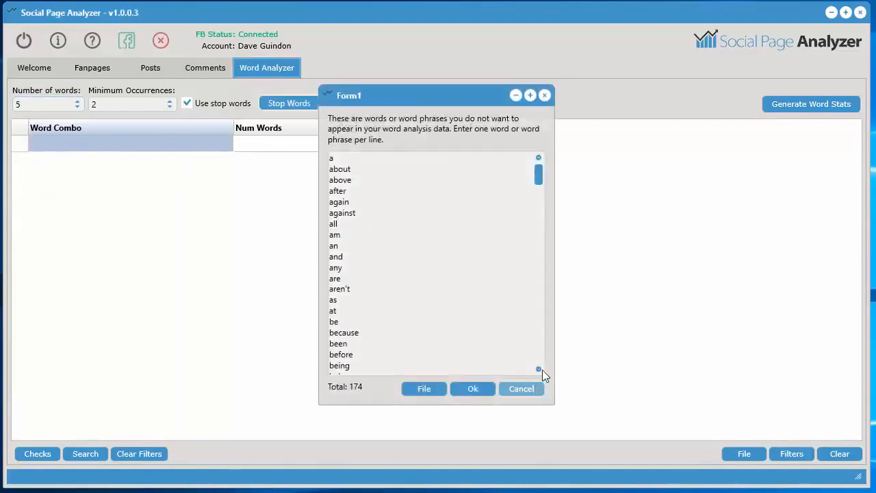
key("Escape")
left_click(814, 104)
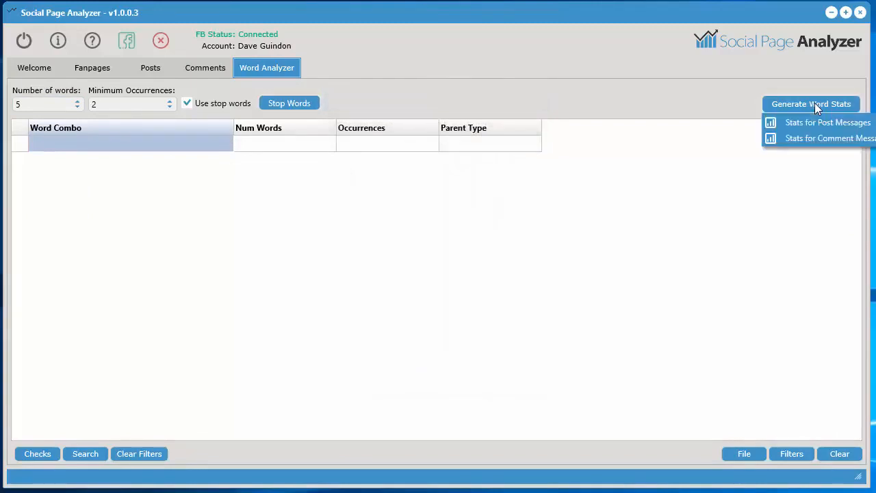
left_click(818, 138)
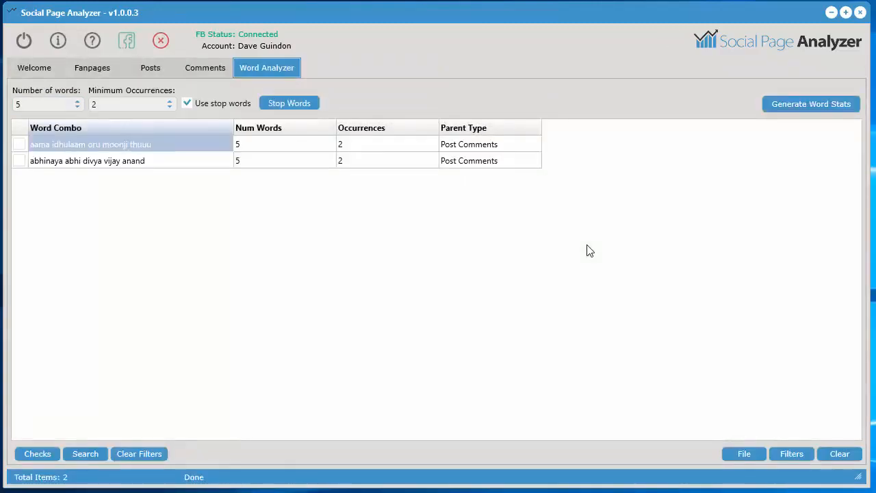
left_click(360, 145)
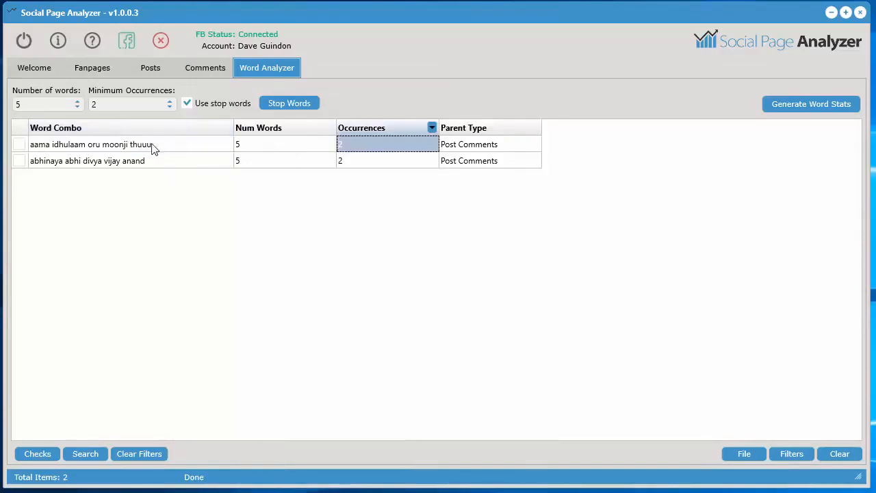
left_click(141, 150)
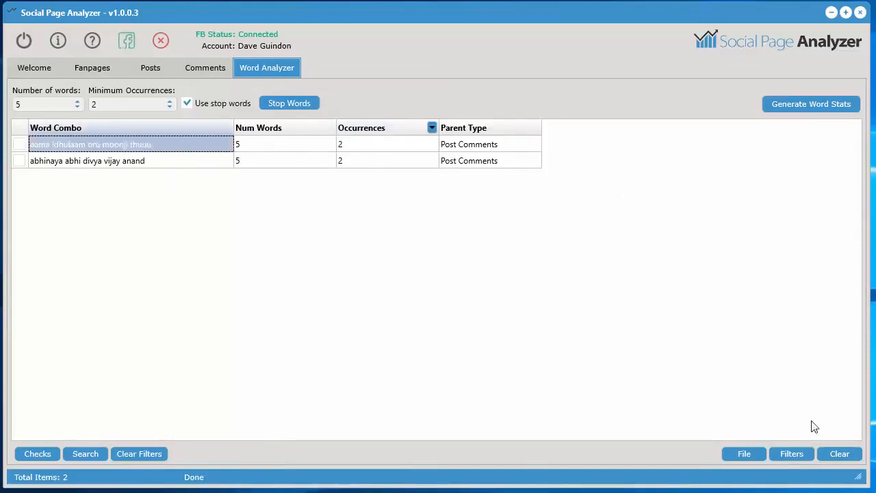
Clear the five-word combo results and set the number of words to 3
left_click(834, 454)
left_click(428, 324)
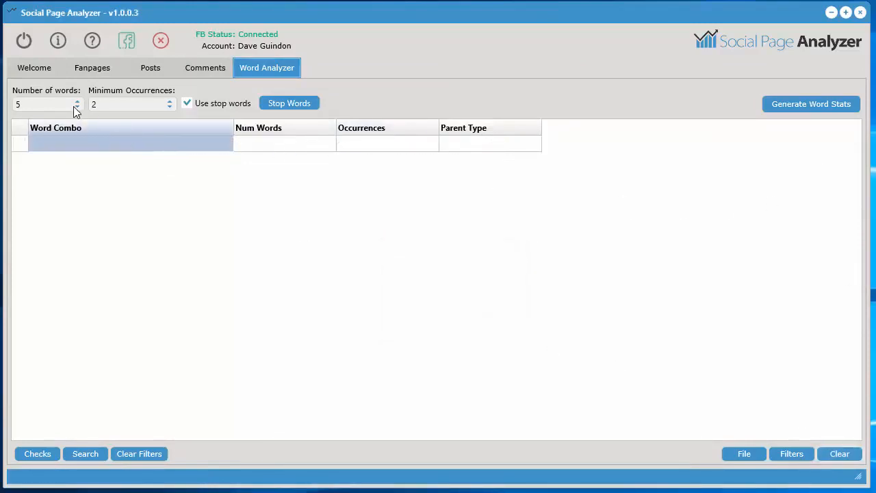
left_click(73, 106)
left_click(46, 146)
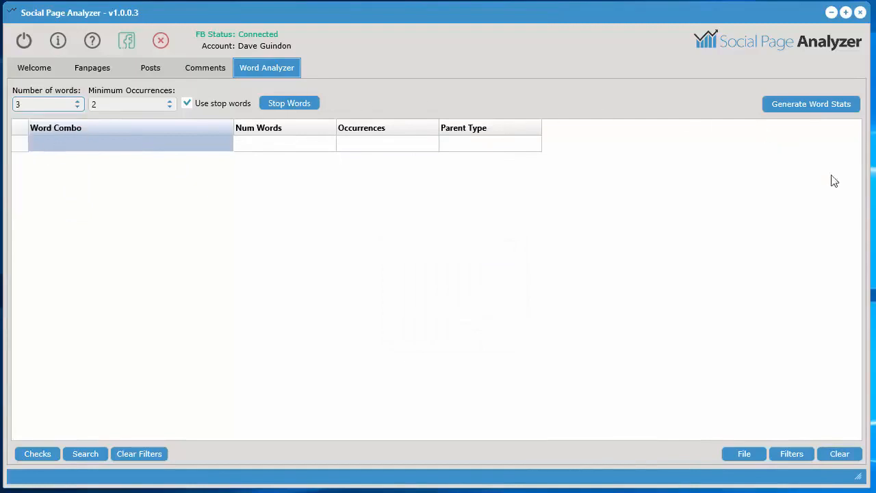
Check the Message column of the retrieved posts, then generate three-word stats for the post messages
left_click(804, 108)
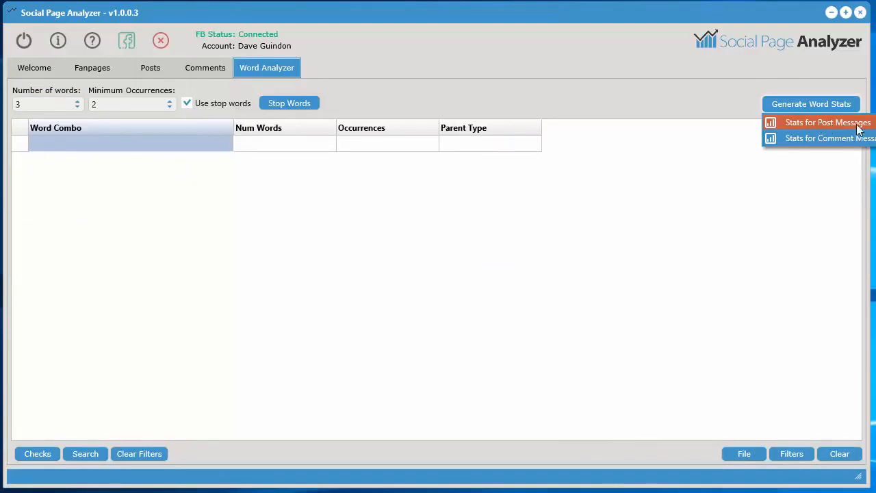
left_click(150, 68)
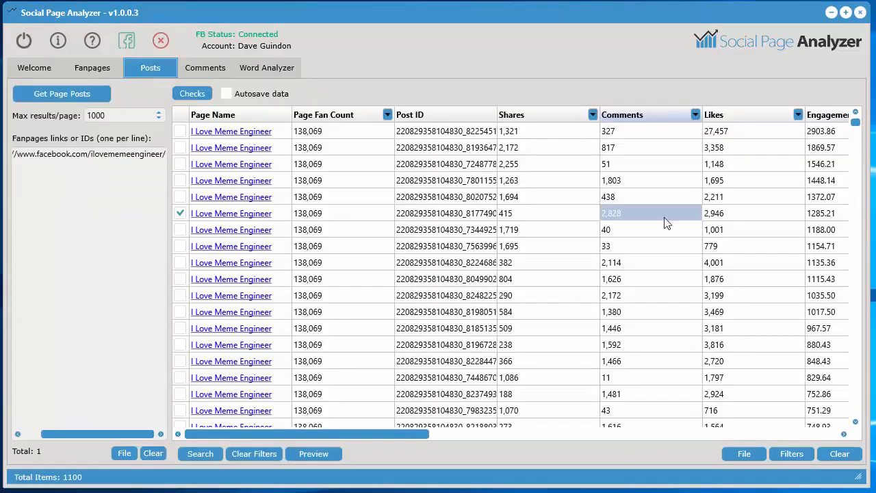
left_click_drag(418, 435, 826, 432)
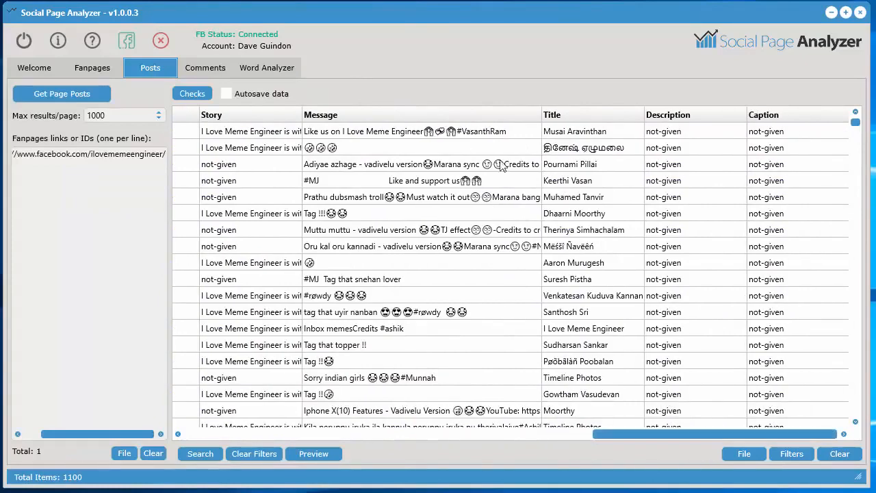
left_click(264, 67)
left_click(787, 104)
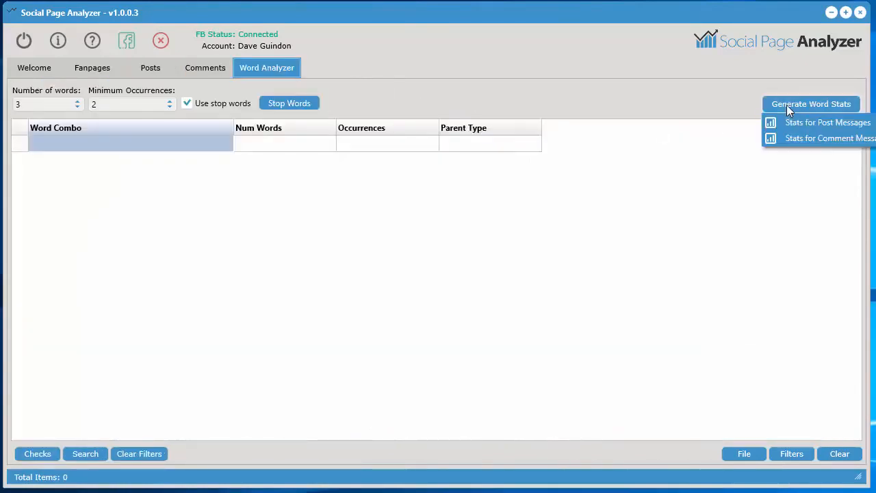
left_click(795, 120)
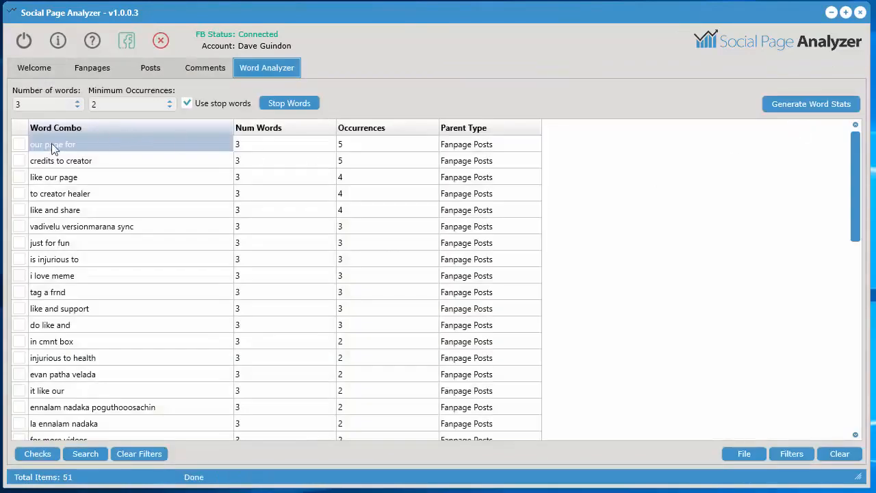
Look over the top word combos from the posts and examine the corresponding messages for "our page for"
left_click(60, 161)
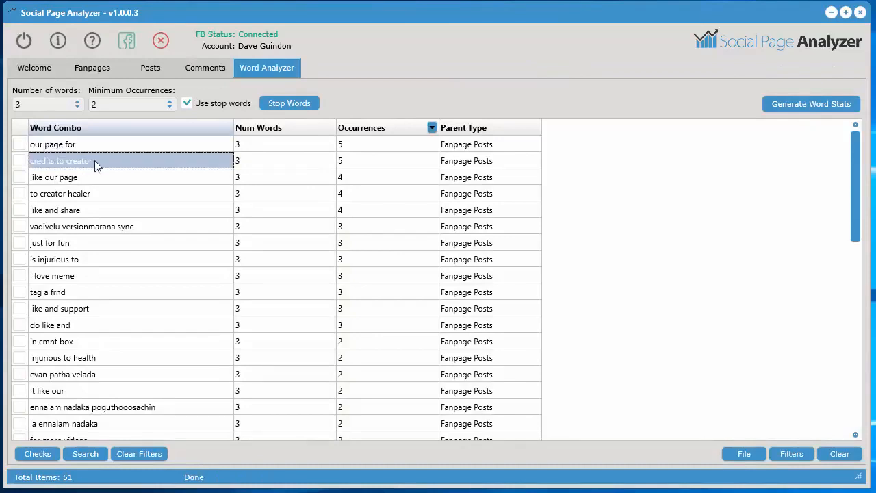
left_click(59, 181)
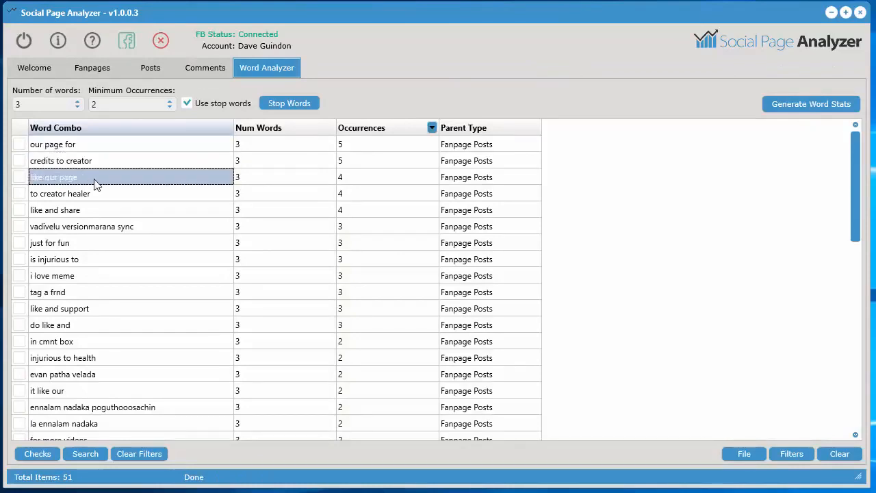
left_click(155, 145)
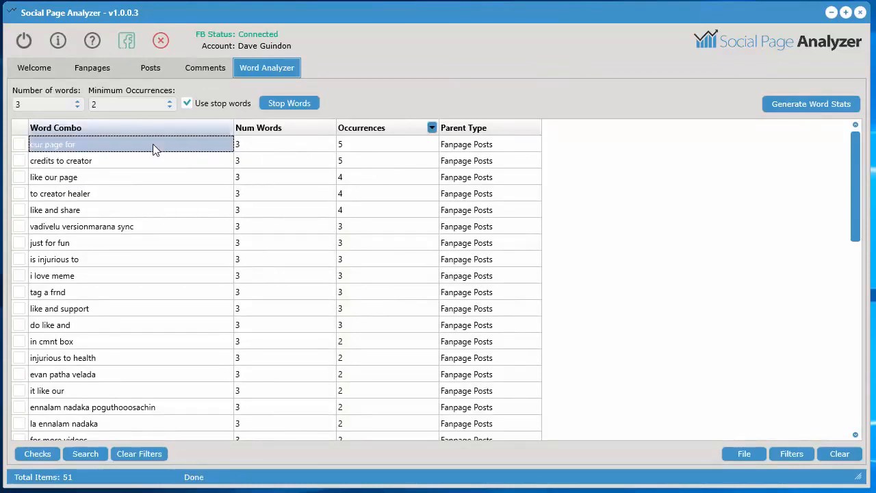
right_click(153, 144)
mouse_move(215, 202)
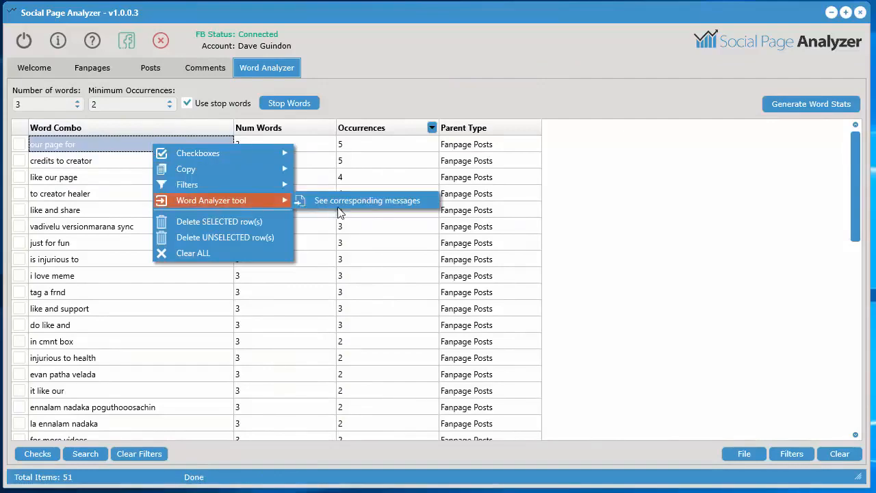
left_click(385, 204)
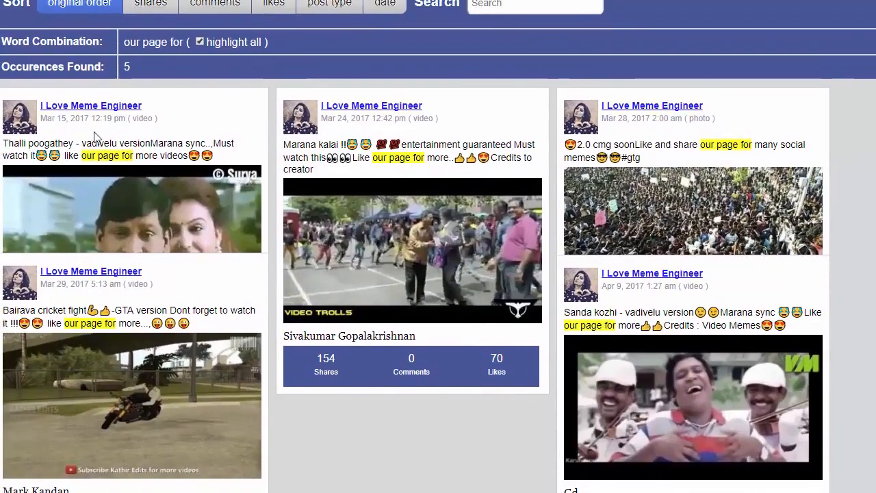
left_click_drag(88, 154, 134, 156)
left_click_drag(65, 323, 100, 323)
left_click_drag(378, 157, 414, 158)
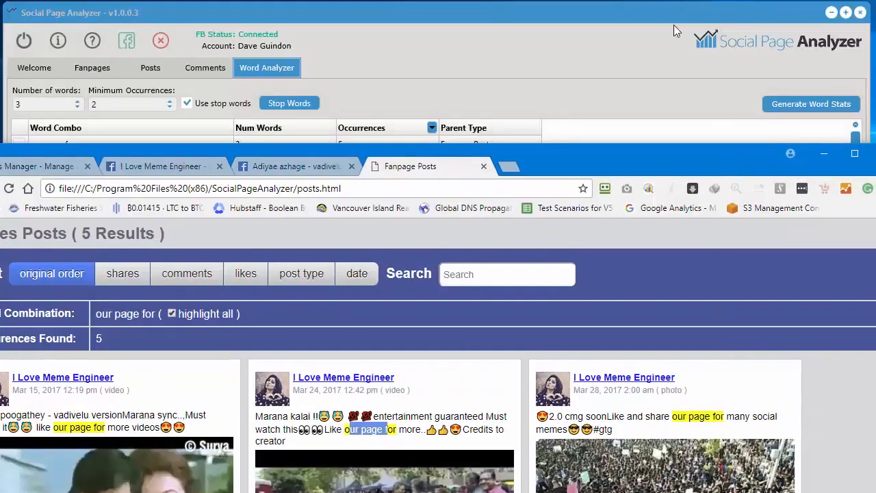
Return to Social Page Analyzer, clear the post word combos and generate three-word stats for the comment messages
left_click(674, 26)
left_click(839, 454)
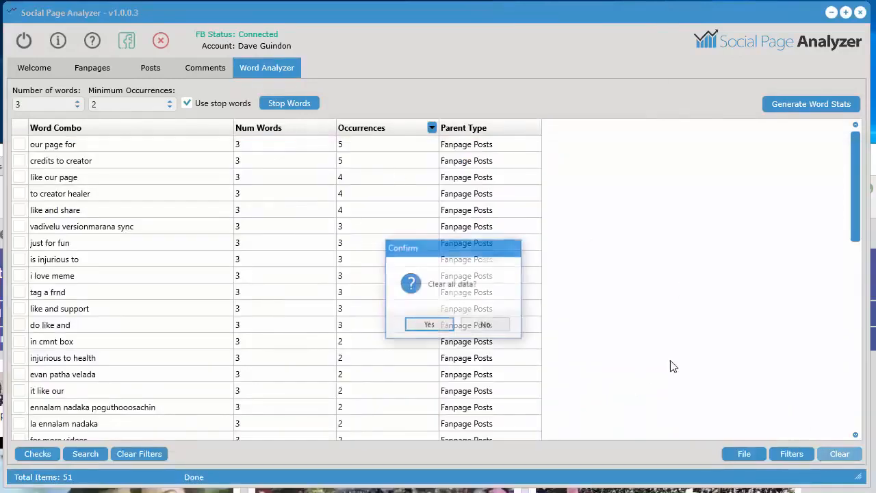
left_click(419, 324)
left_click(783, 108)
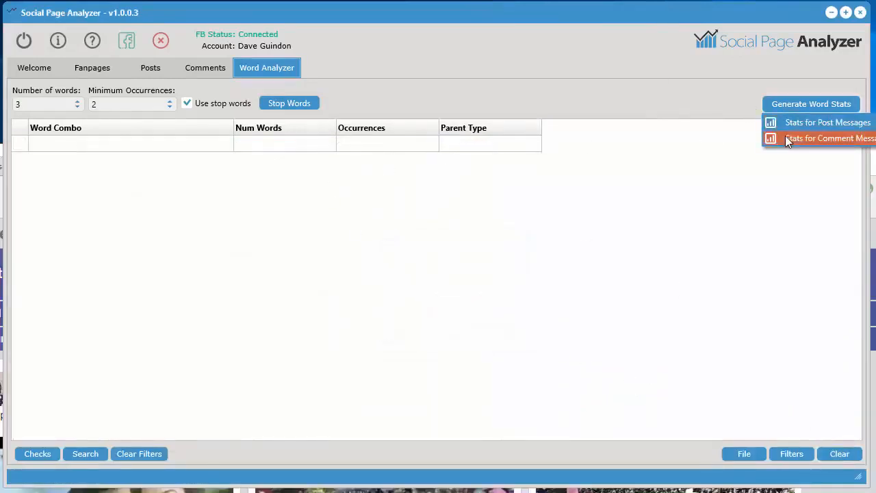
left_click(803, 137)
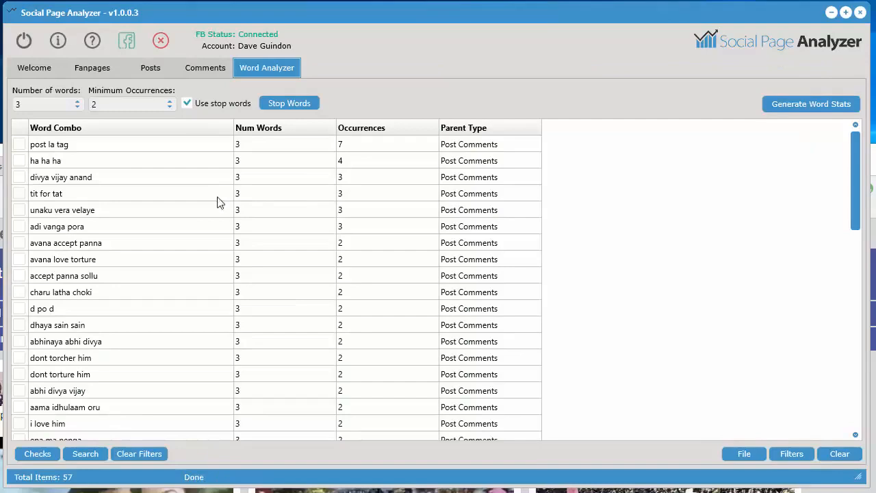
View the comments corresponding to the combo "post la tag" and examine the highlighted phrase in them
left_click(296, 145)
right_click(294, 141)
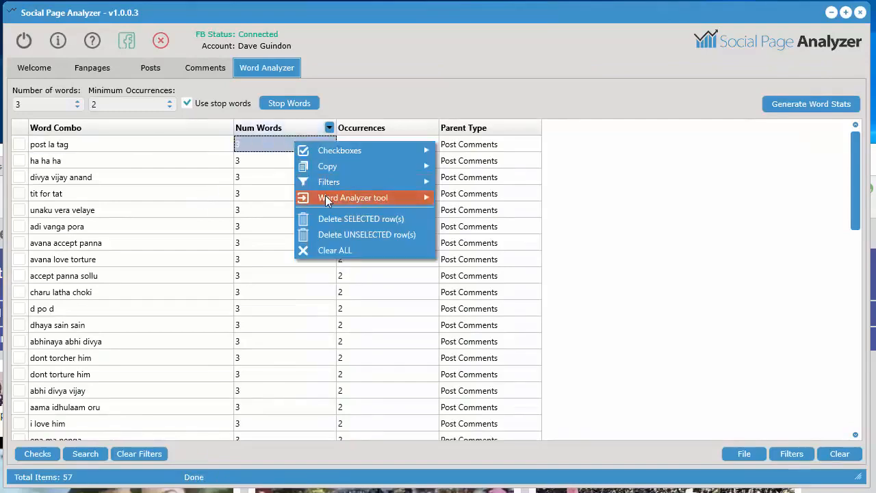
mouse_move(325, 197)
left_click(498, 199)
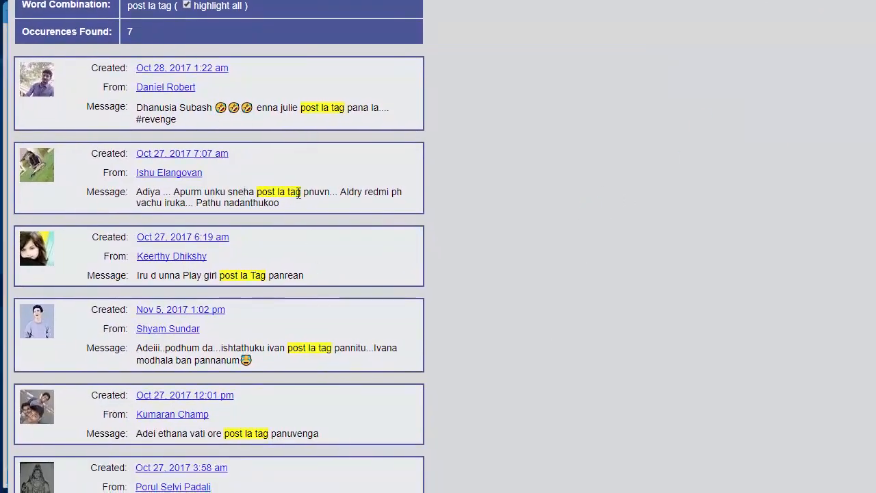
left_click_drag(300, 193, 257, 193)
left_click(274, 272)
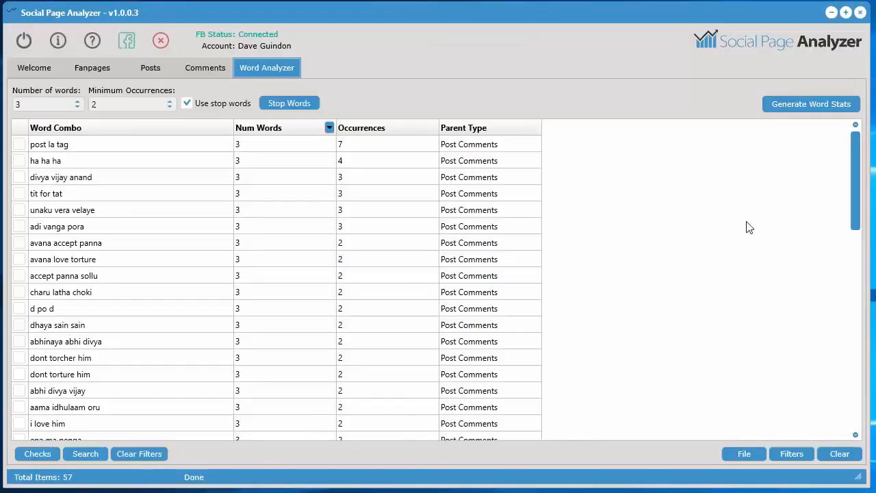
left_click(464, 251)
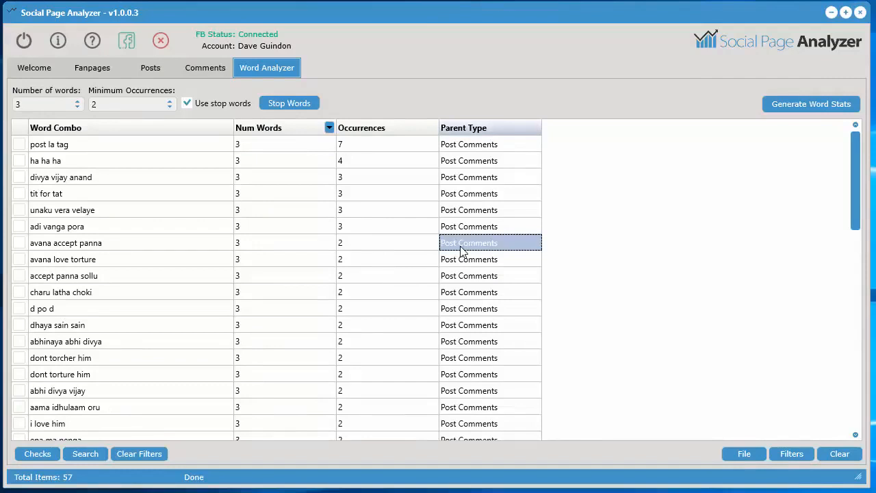
left_click(488, 147)
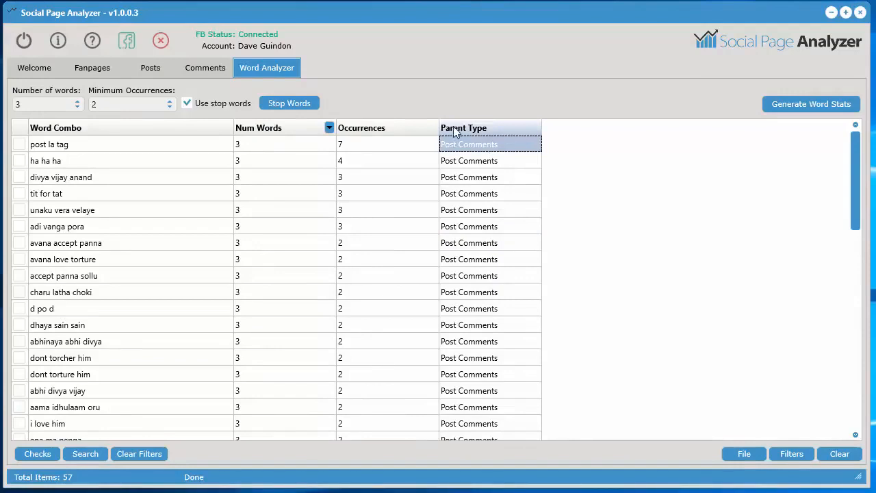
left_click(196, 68)
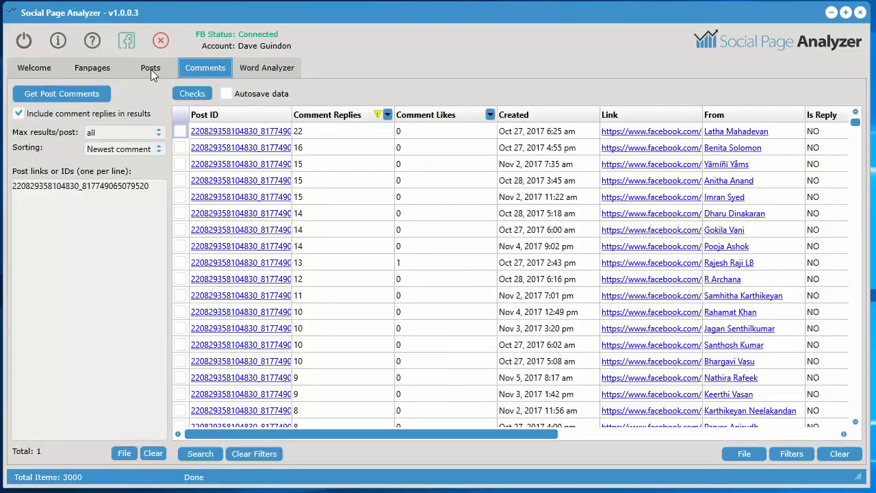
Generate a browser preview of all retrieved posts and skim through their images, messages and engagement figures
left_click(150, 69)
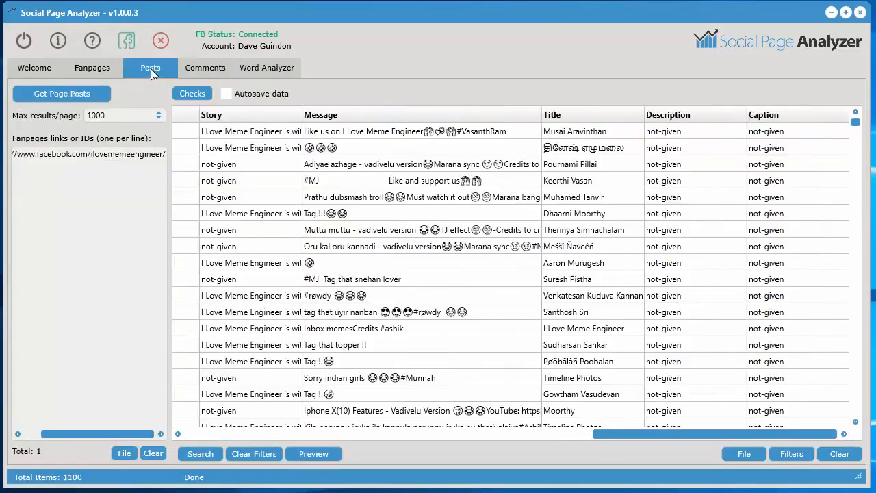
left_click(323, 455)
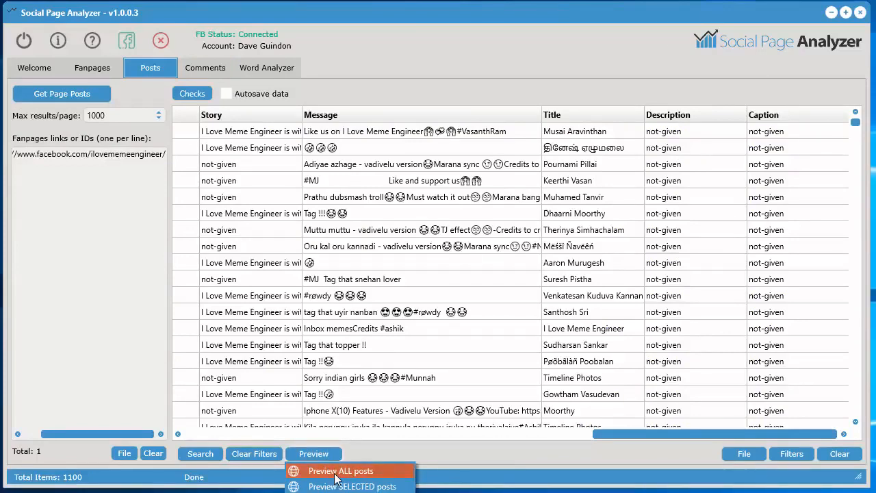
left_click(337, 472)
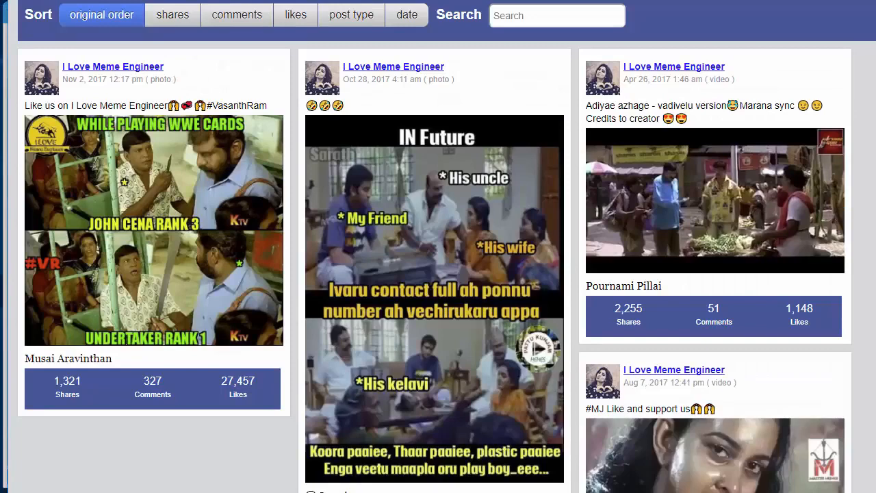
scroll(438, 246, "down", 20)
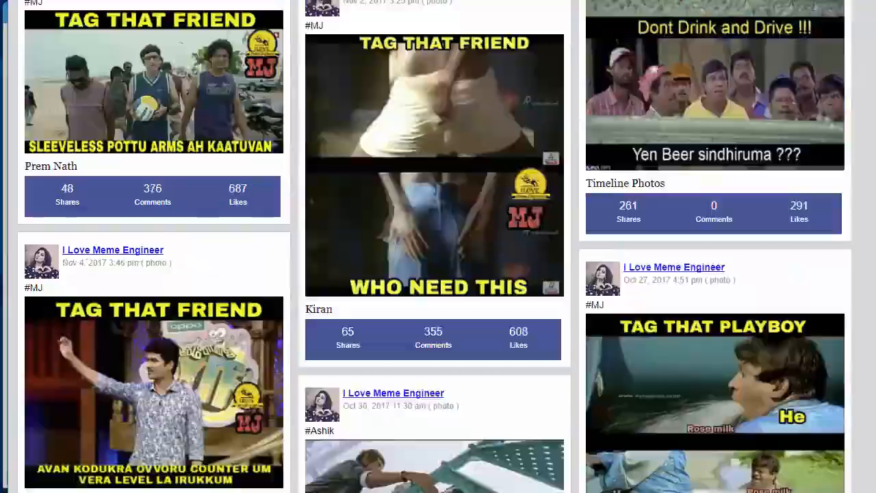
scroll(438, 247, "up", 20)
scroll(438, 246, "up", 20)
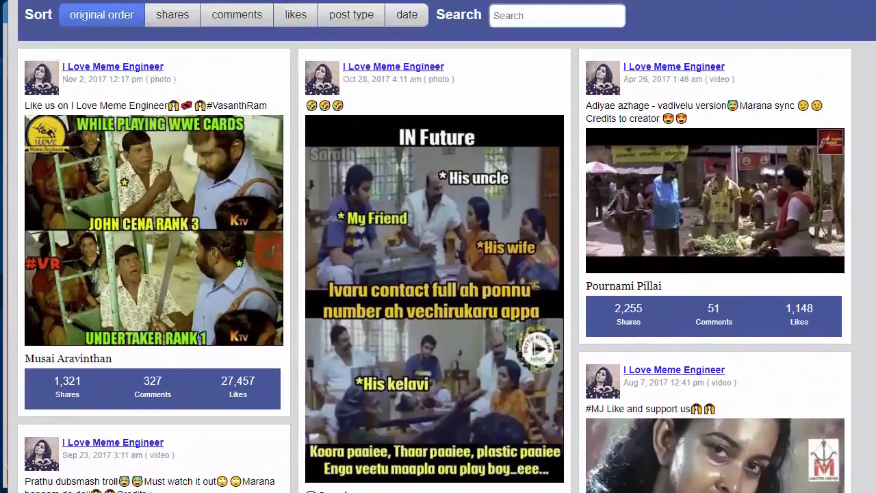
scroll(438, 246, "down", 20)
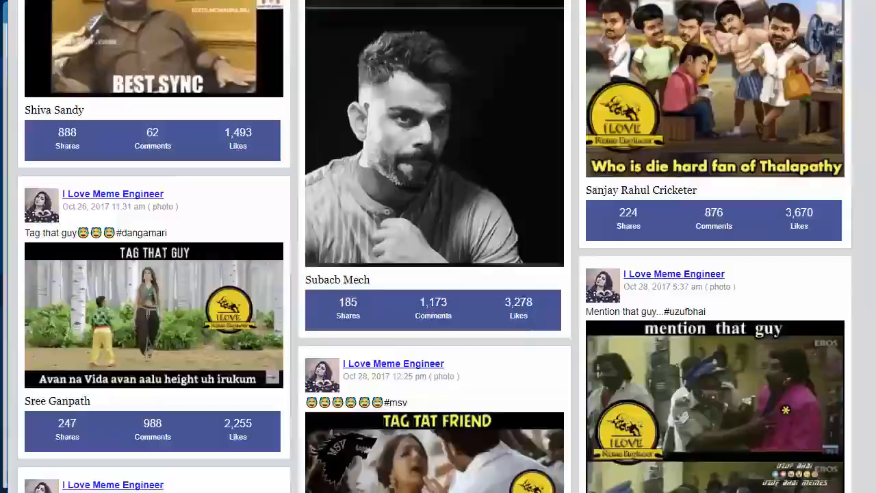
scroll(438, 246, "up", 20)
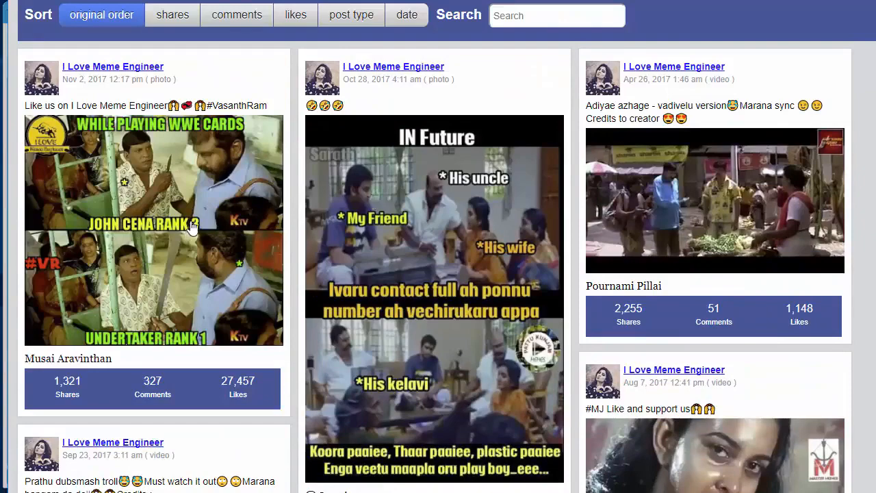
Sort the previewed posts in turn by shares, comments, likes, post type and finally date
left_click(180, 24)
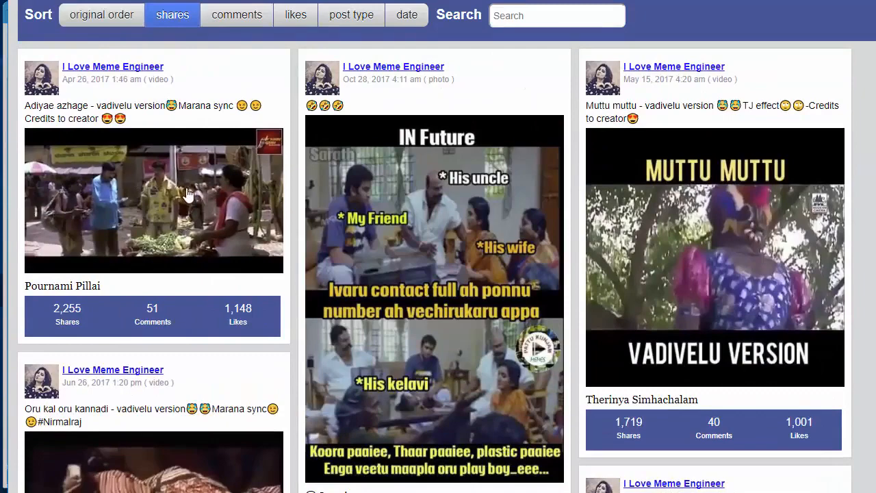
left_click(245, 24)
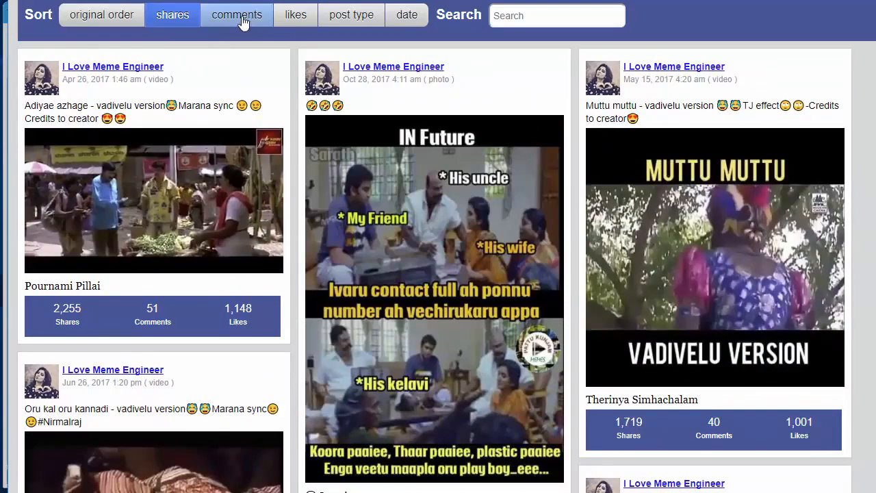
left_click(244, 23)
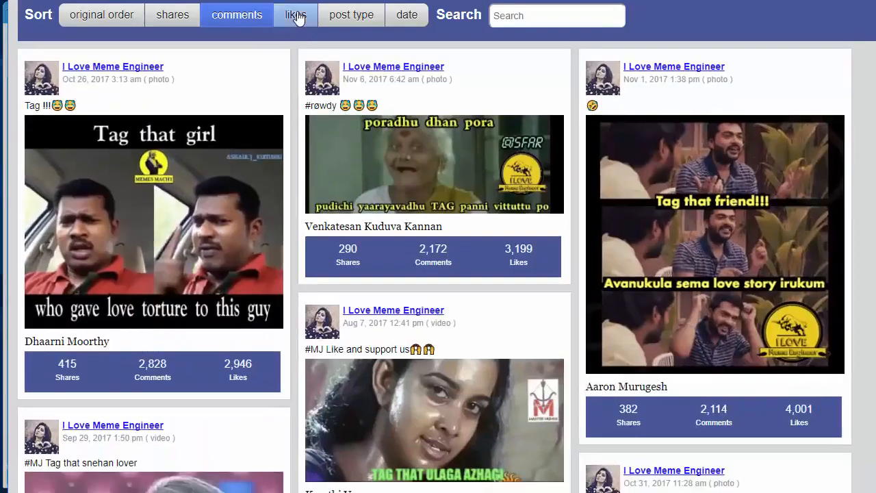
left_click(297, 15)
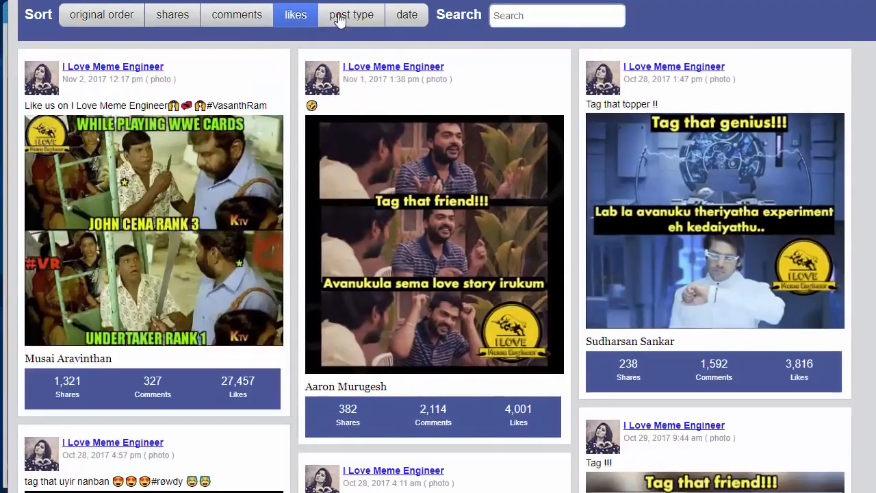
left_click(352, 15)
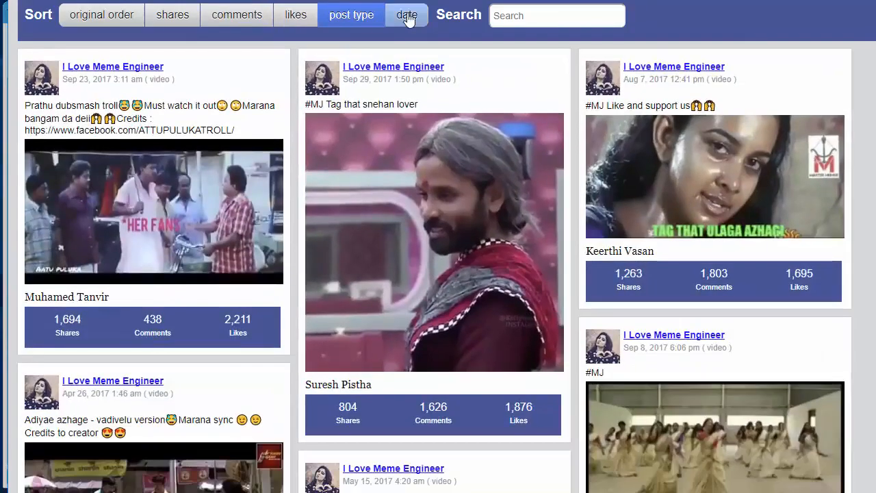
left_click(410, 16)
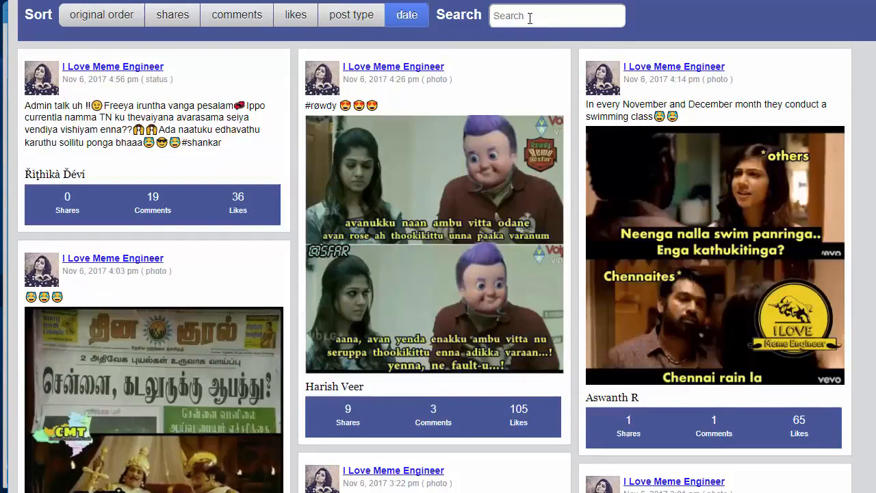
Try searching the previewed posts for "engineer" and clear the search term
left_click(529, 18)
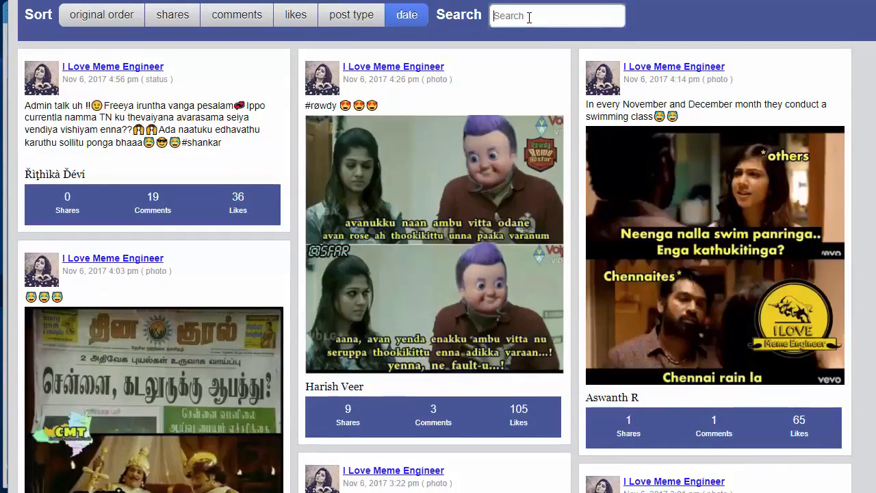
type("engineer")
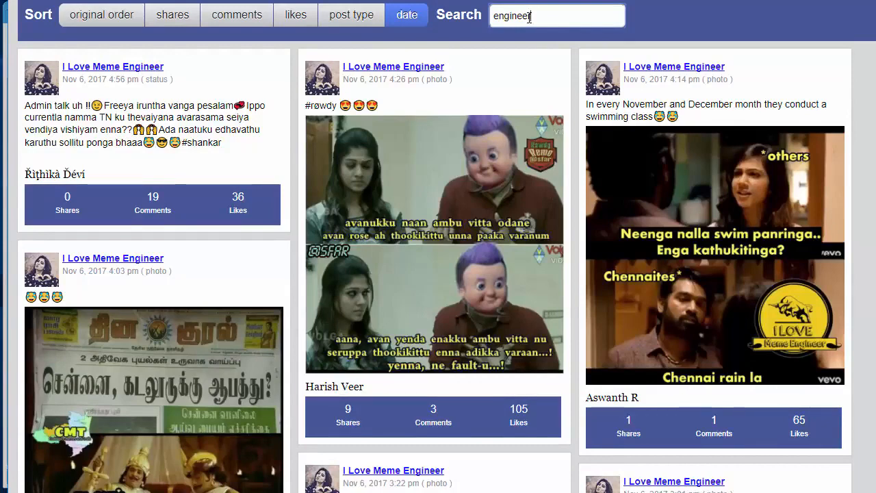
key("BackSpace")
key("BackSpace")
key("BackSpace")
key("BackSpace")
key("BackSpace")
key("BackSpace")
key("BackSpace")
key("BackSpace")
Restore the original order of the previewed posts and skim through their images, messages and engagement figures
left_click(121, 15)
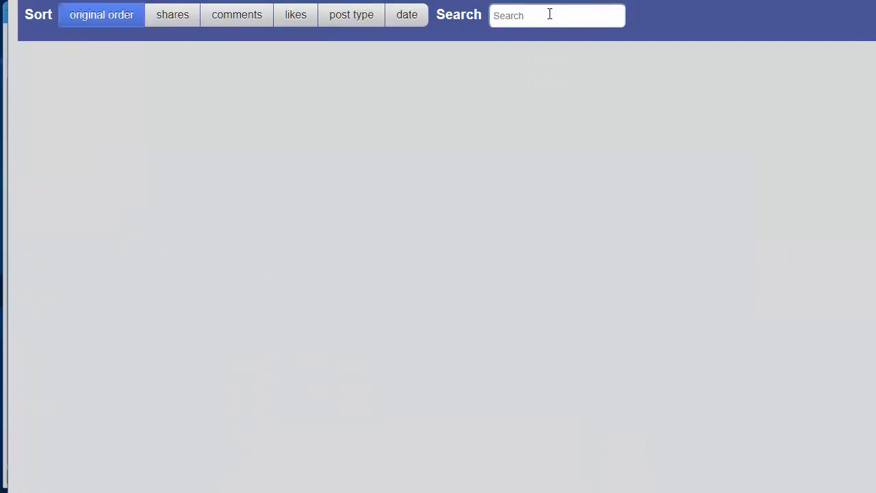
left_click(550, 15)
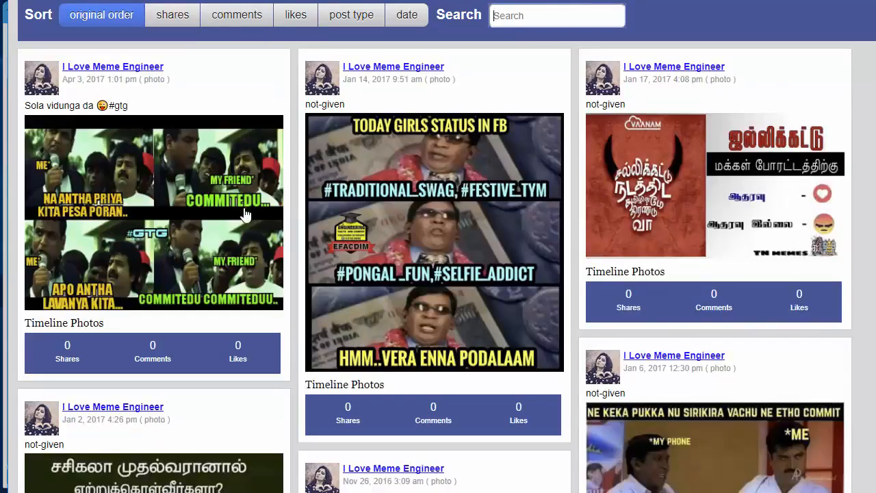
scroll(520, 308, "down", 7)
scroll(490, 364, "up", 6)
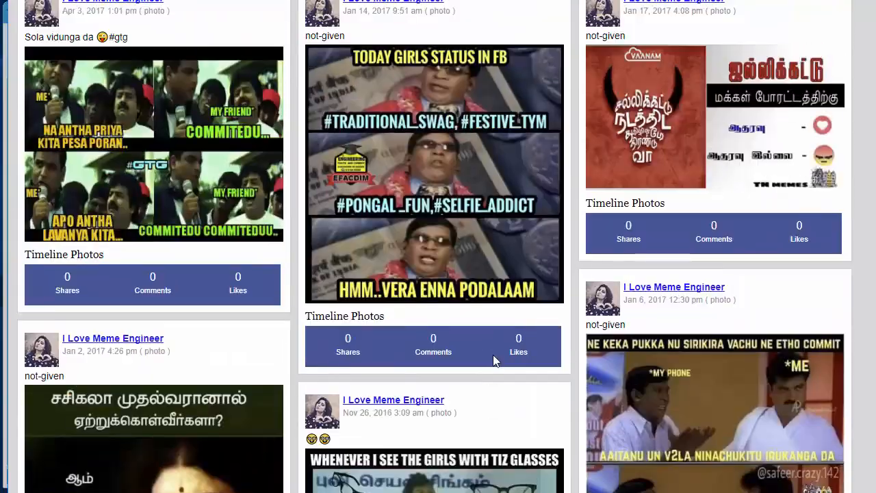
scroll(492, 355, "down", 10)
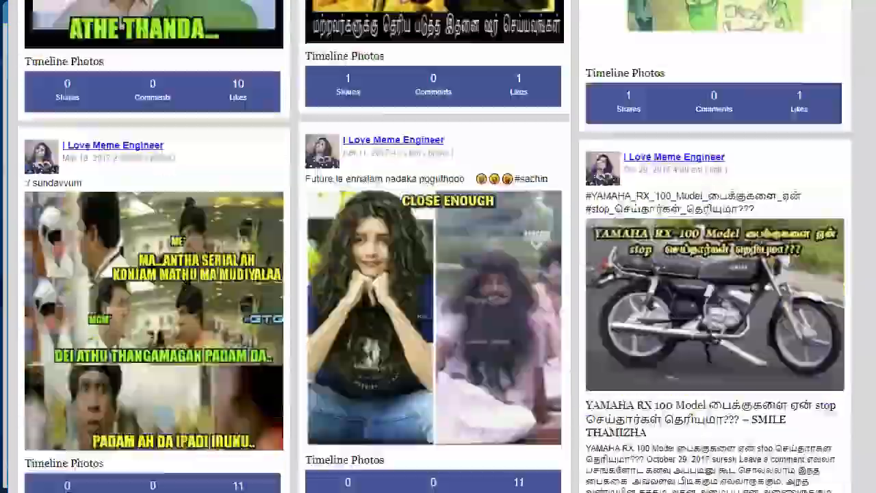
scroll(438, 274, "up", 12)
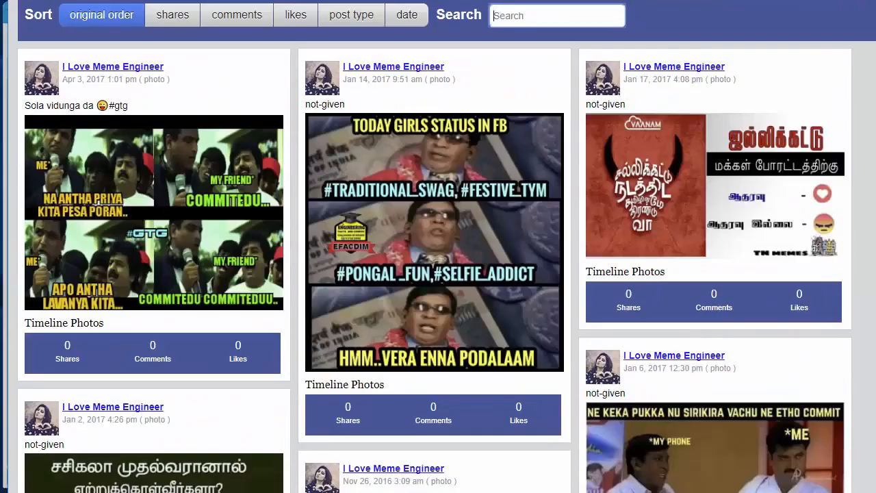
scroll(438, 274, "down", 5)
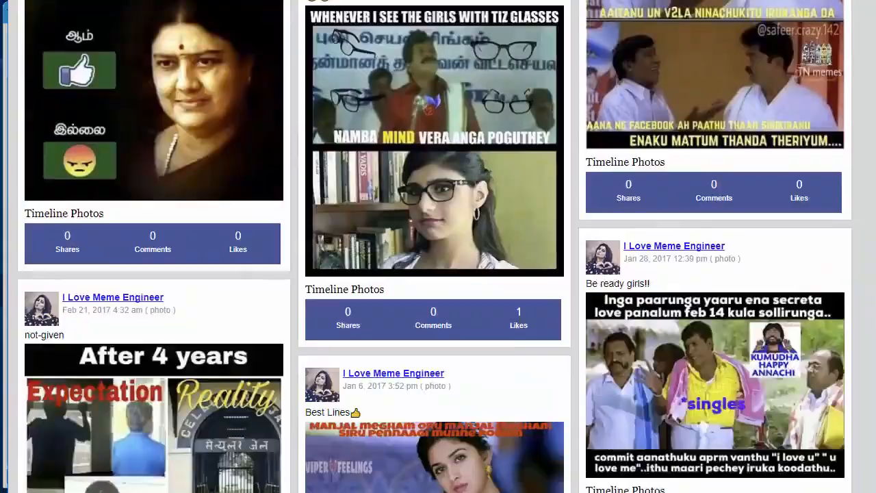
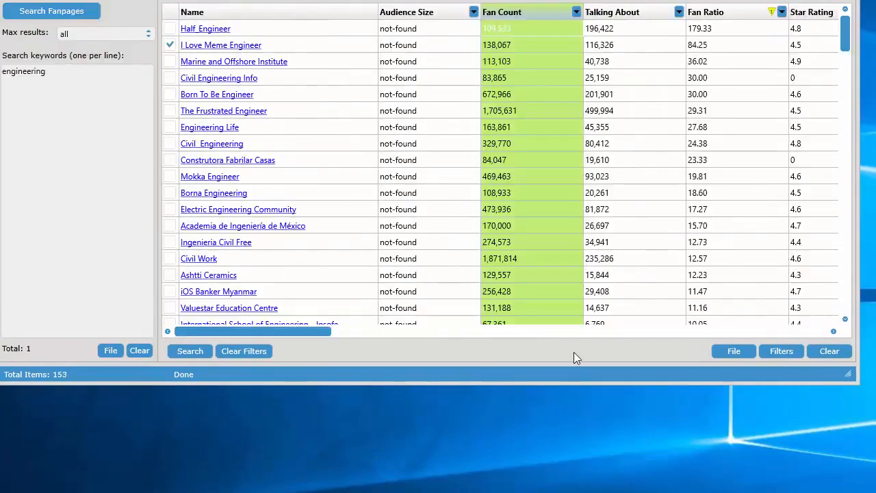
Open the last working folder and the install folder for the fanpages, and view the posts list's save and load options
left_click(744, 352)
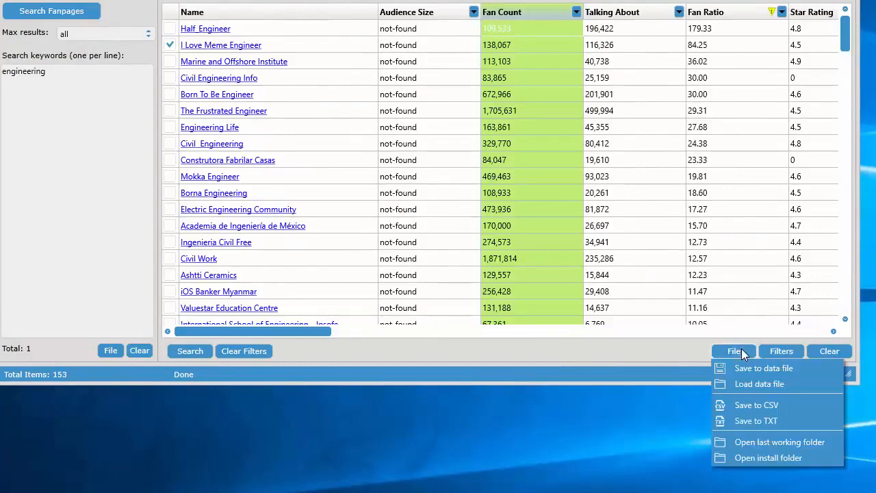
left_click(764, 443)
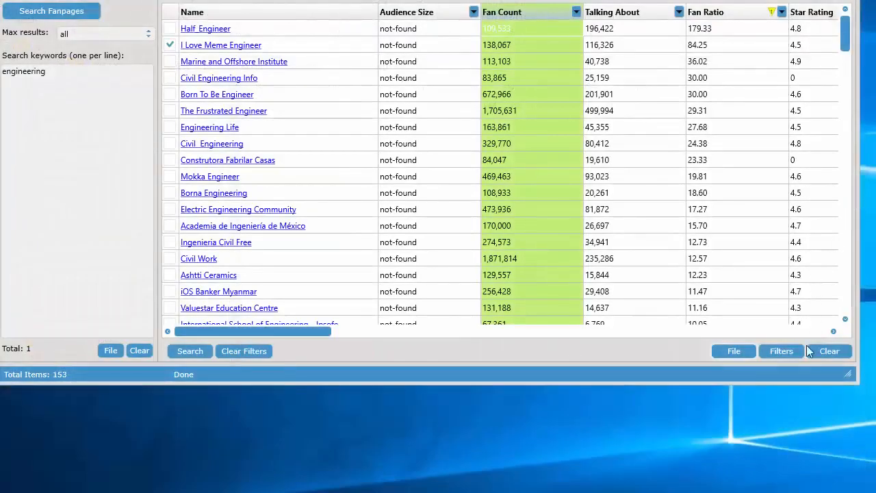
left_click(722, 347)
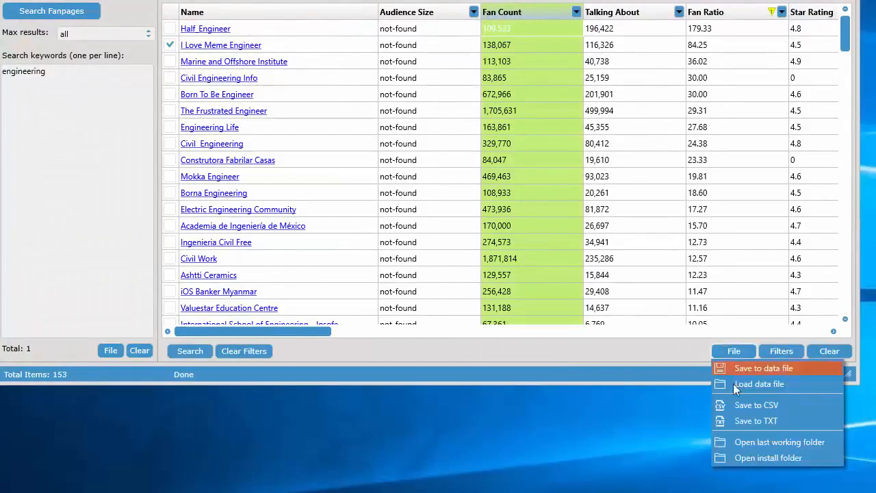
left_click(751, 457)
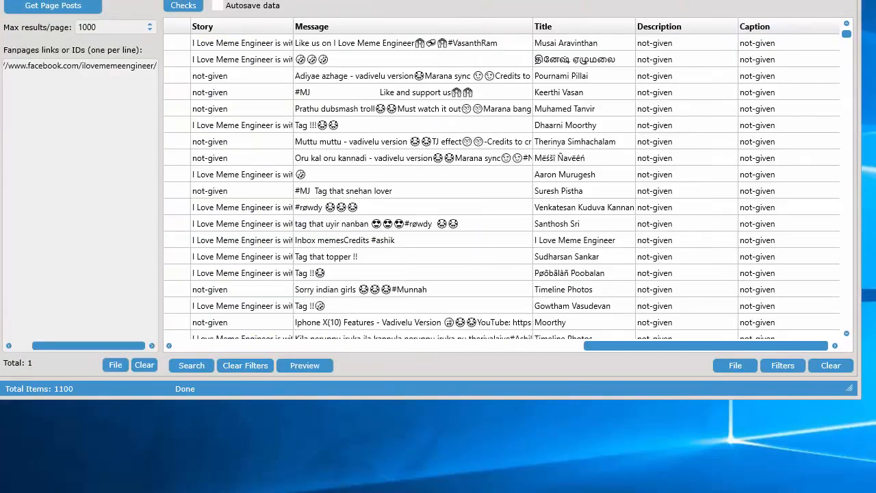
left_click(729, 363)
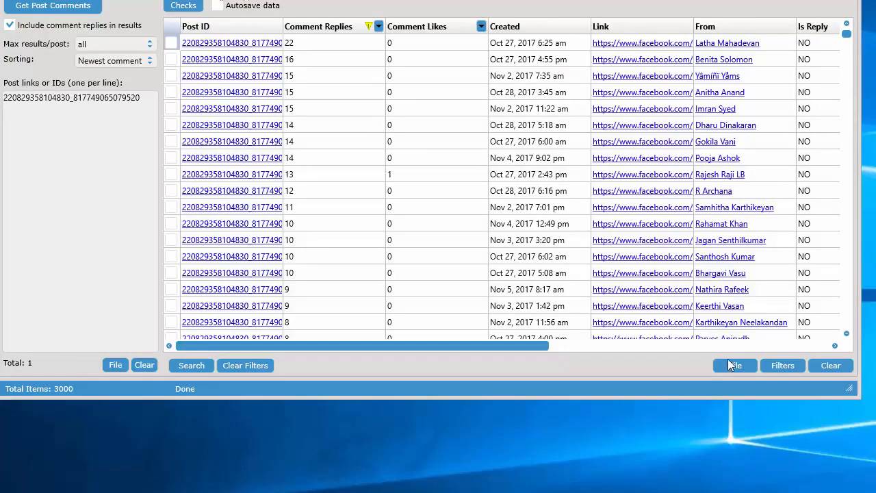
left_click(730, 364)
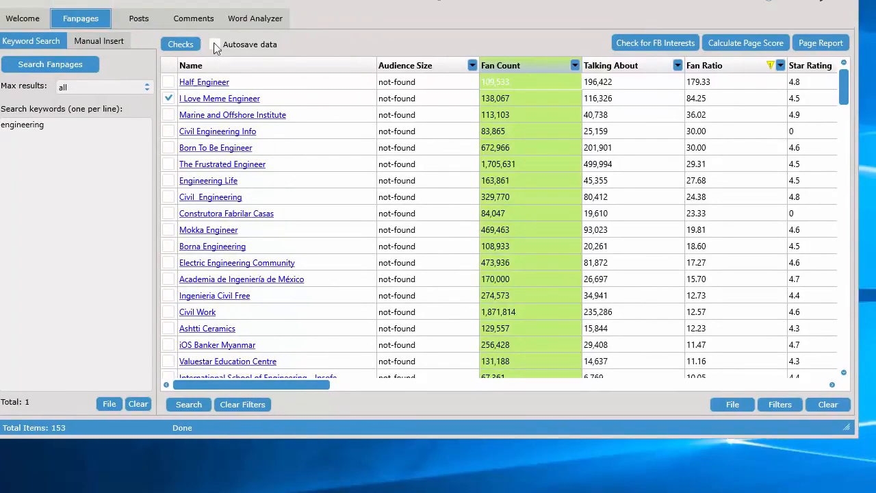
Toggle autosaving of the fanpage data on and off, and view the filter settings of the fanpages table
left_click(215, 45)
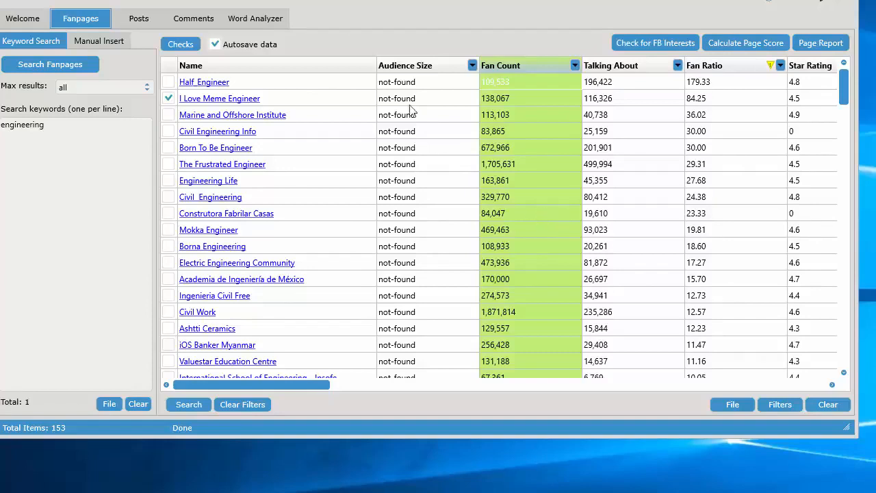
left_click(216, 46)
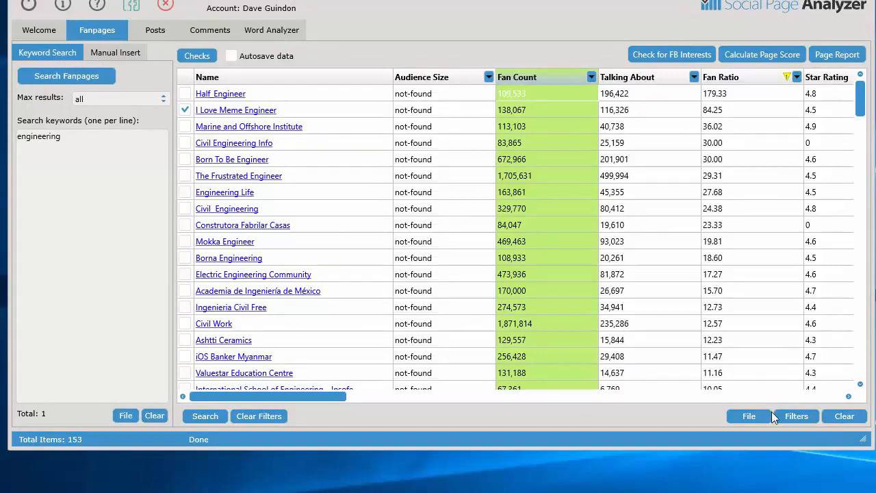
left_click(797, 416)
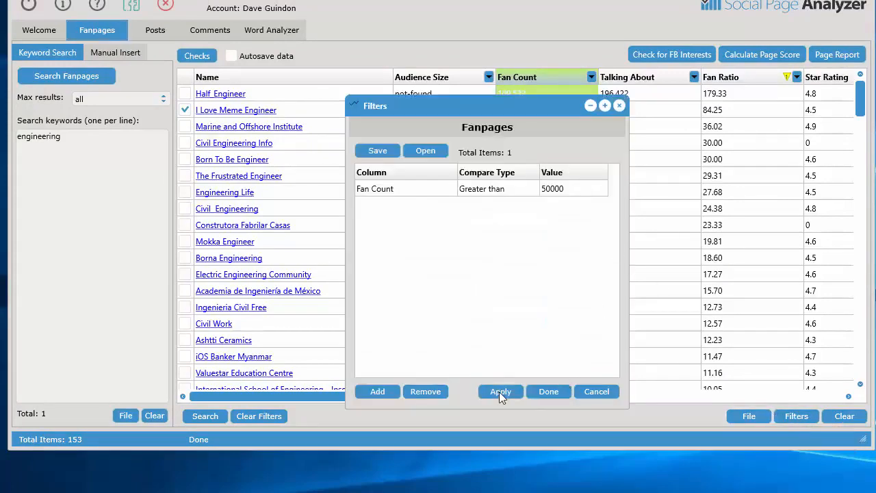
left_click(568, 392)
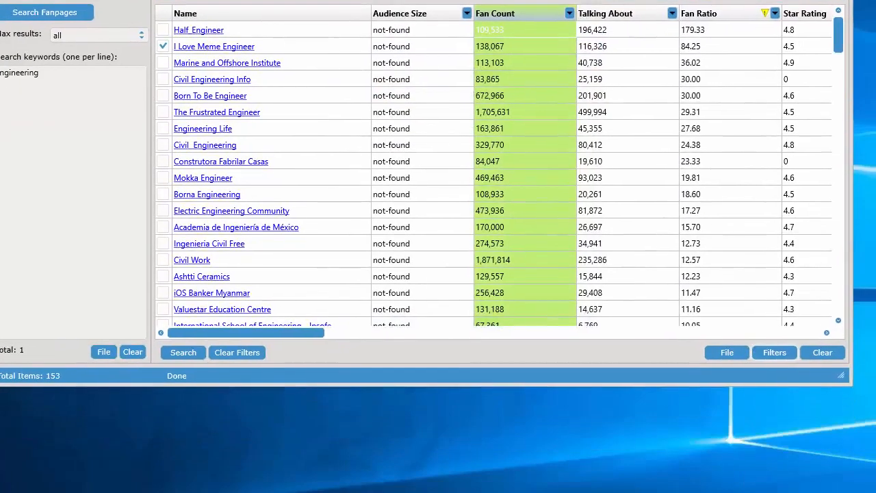
left_click(773, 350)
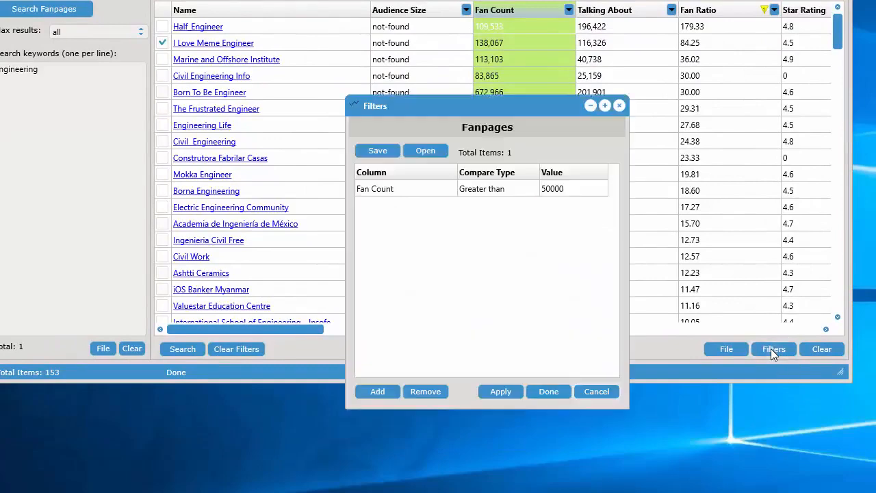
left_click(596, 394)
Clear the filters on the fanpages table so that all retrieved pages are listed
right_click(470, 126)
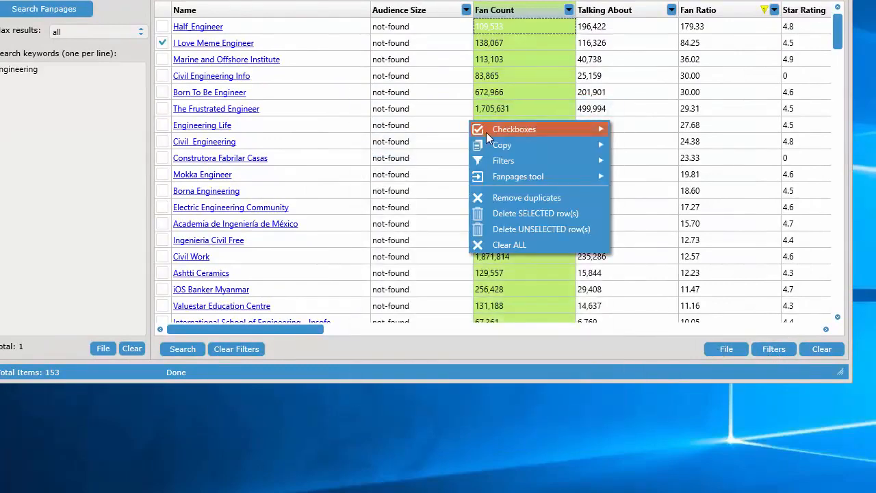
mouse_move(545, 160)
left_click(646, 191)
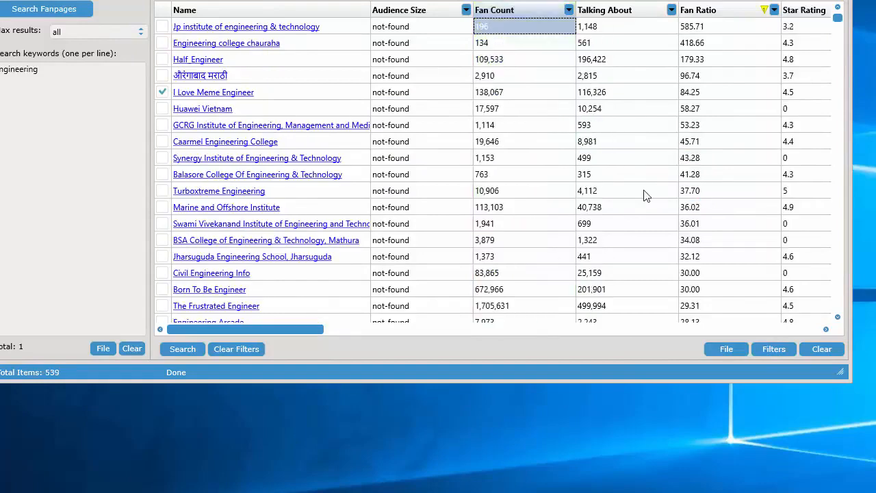
Clear all data from the fanpages table and confirm
left_click_drag(219, 0, 231, 43)
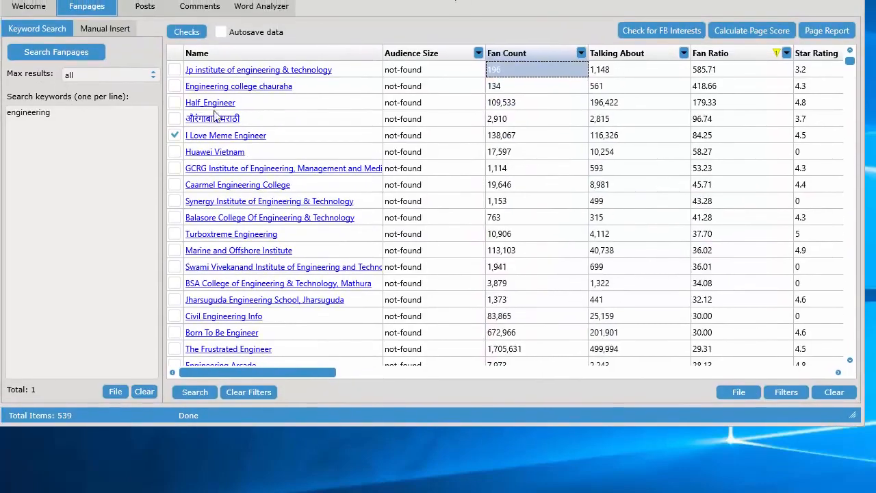
left_click(832, 391)
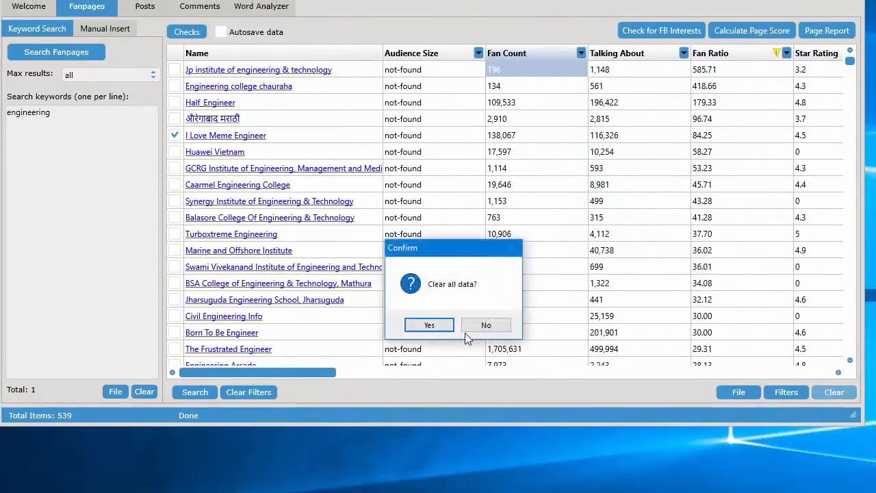
left_click(430, 327)
left_click_drag(446, 0, 451, 19)
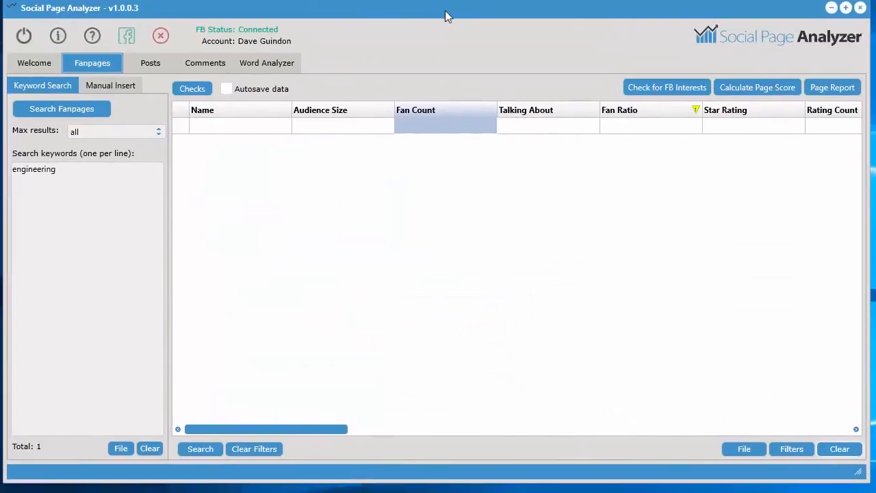
Open manual fanpage entry, switch to the browser and copy the Blacksmithing fanpage's web address
left_click(123, 86)
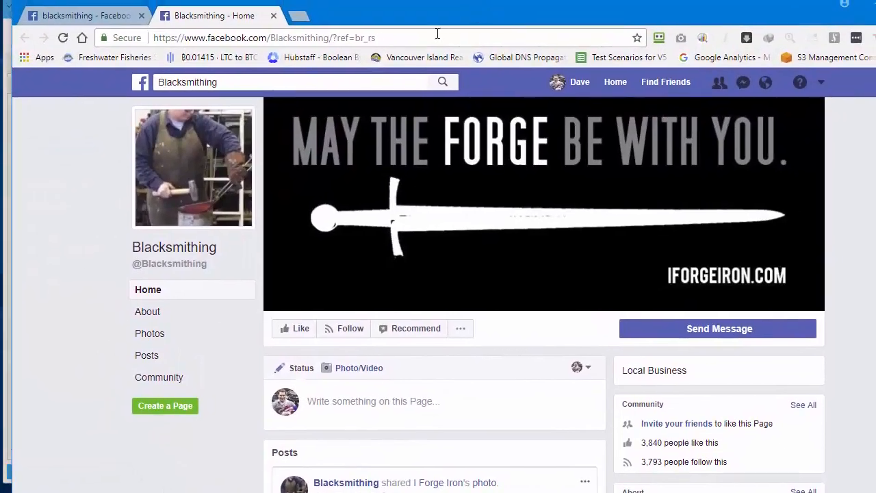
left_click(406, 17)
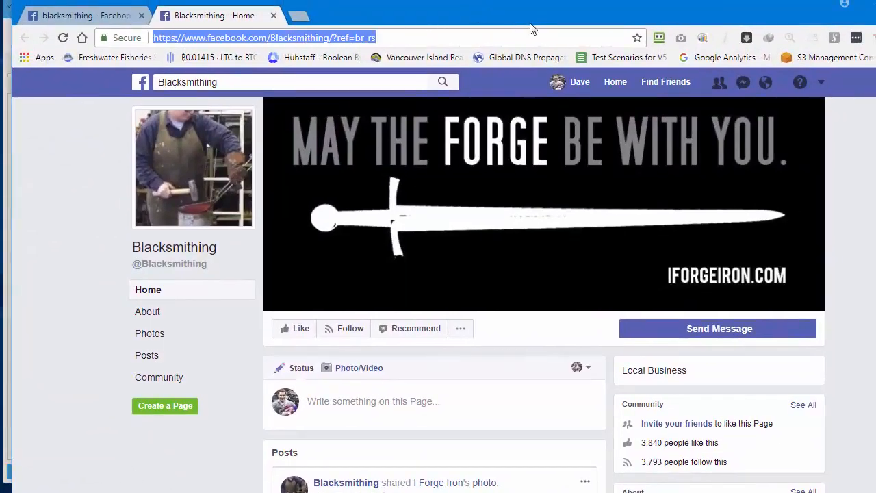
right_click(242, 36)
left_click(286, 84)
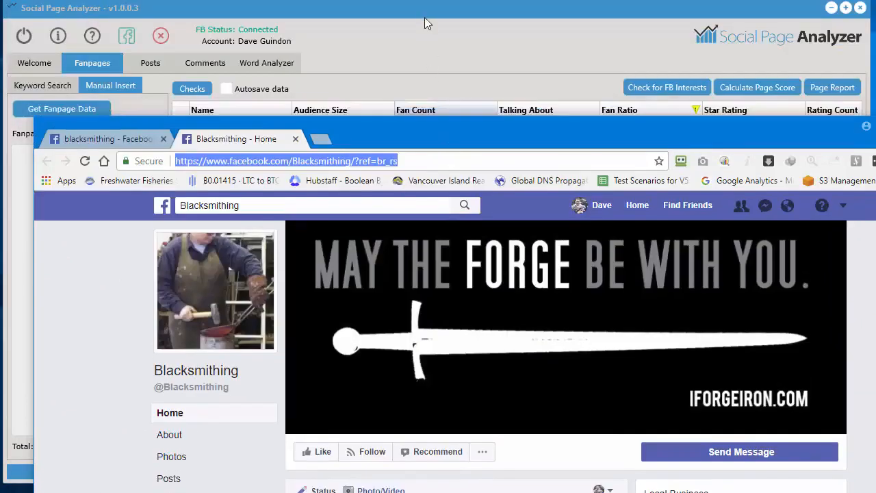
Return to Social Page Analyzer, paste the Blacksmithing address into the fanpage links list and retrieve the page's data
left_click(425, 17)
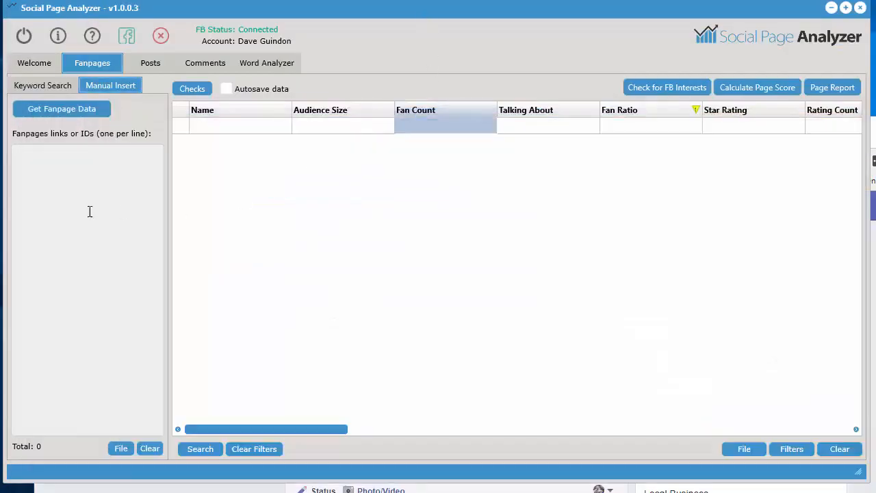
right_click(56, 188)
left_click(89, 249)
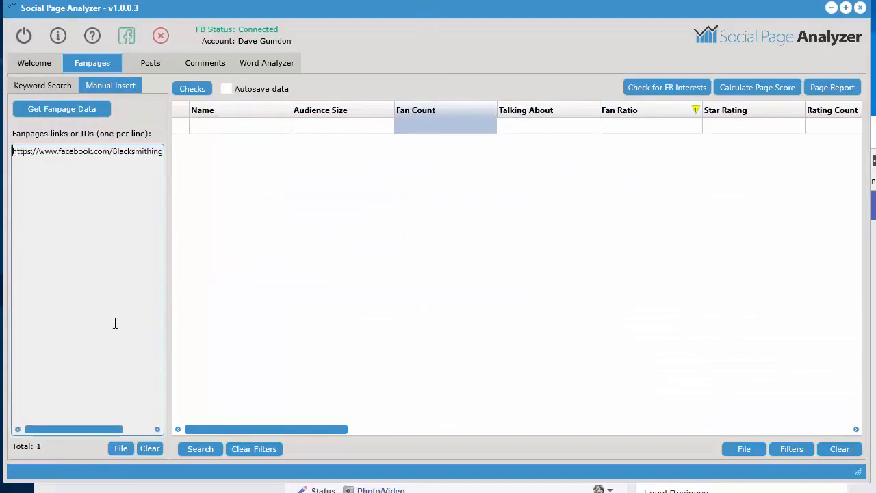
left_click(72, 111)
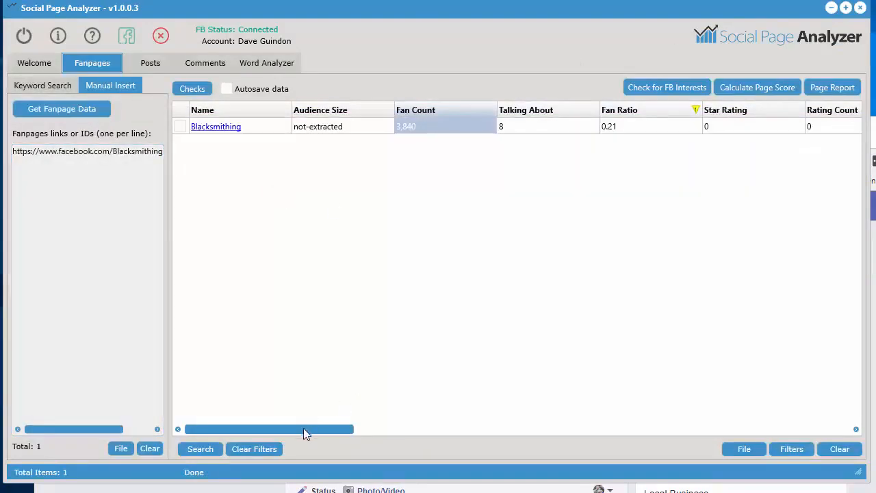
left_click_drag(303, 428, 788, 415)
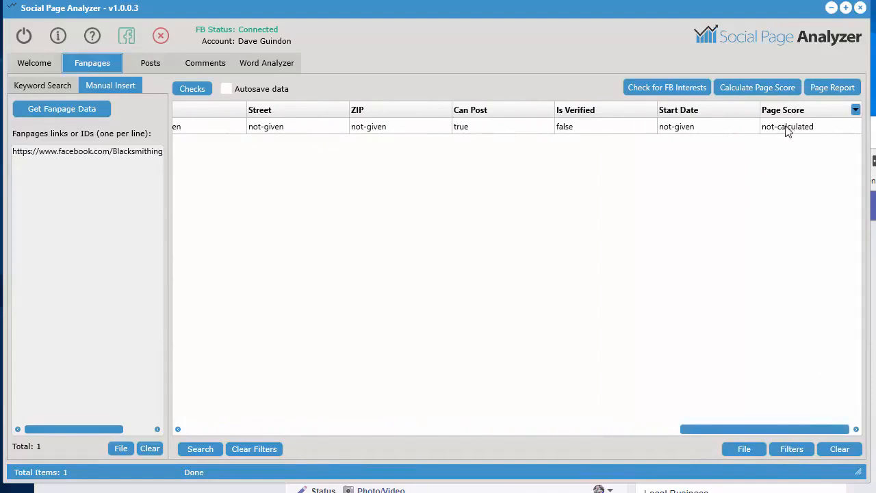
Open the Page Score Report window and clear the Interesting Engineering report
left_click(837, 89)
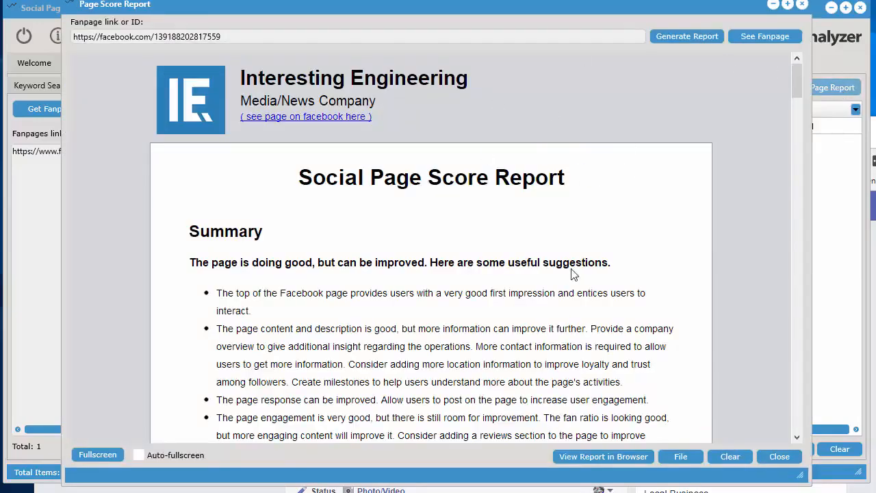
left_click(725, 454)
left_click(443, 326)
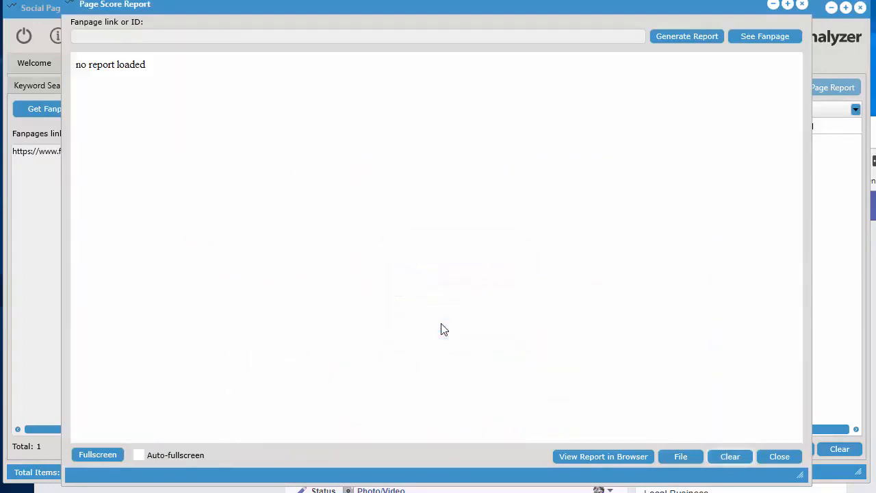
Generate a page score report for the pasted Blacksmithing link, analyzing at most 300 posts
left_click(154, 35)
right_click(154, 34)
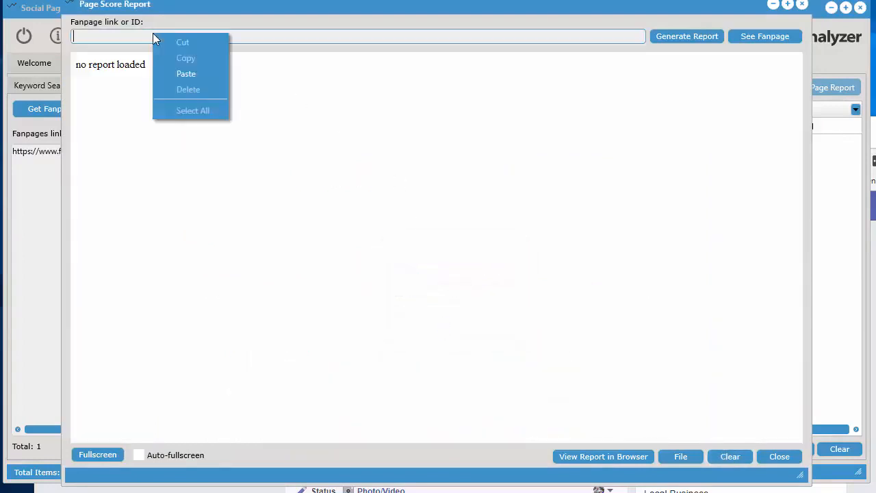
left_click(185, 75)
left_click(677, 37)
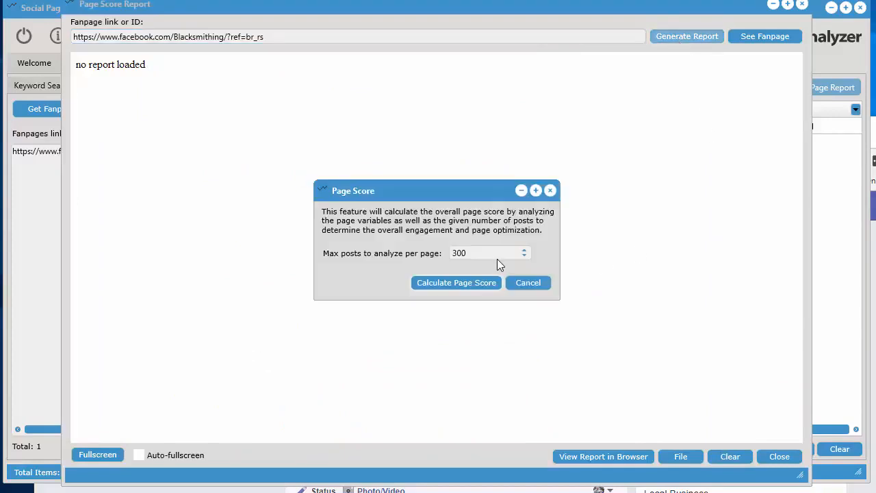
left_click(448, 284)
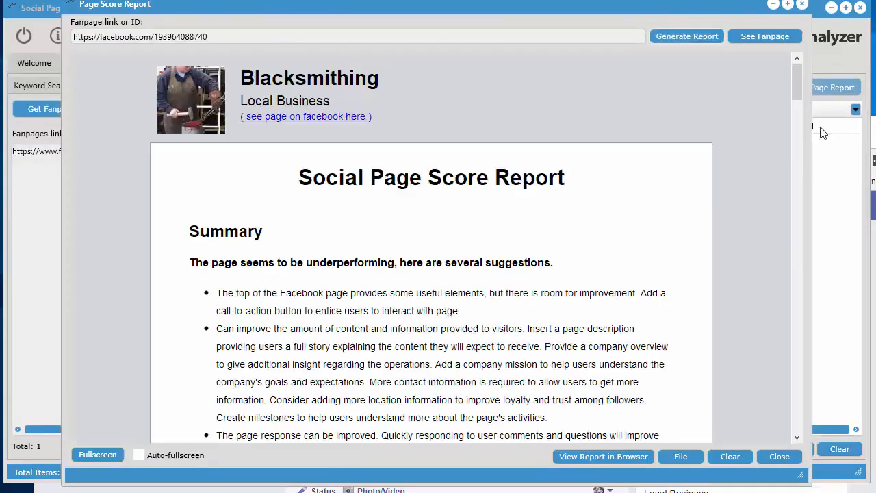
Skim through the Blacksmithing score report, then view it in the browser and return to the report window
left_click_drag(797, 81, 797, 357)
left_click_drag(807, 408, 694, 0)
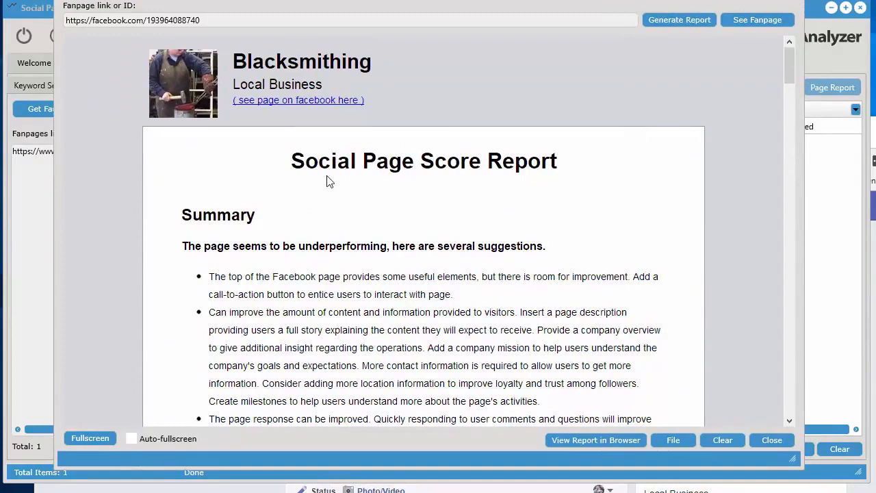
left_click(590, 441)
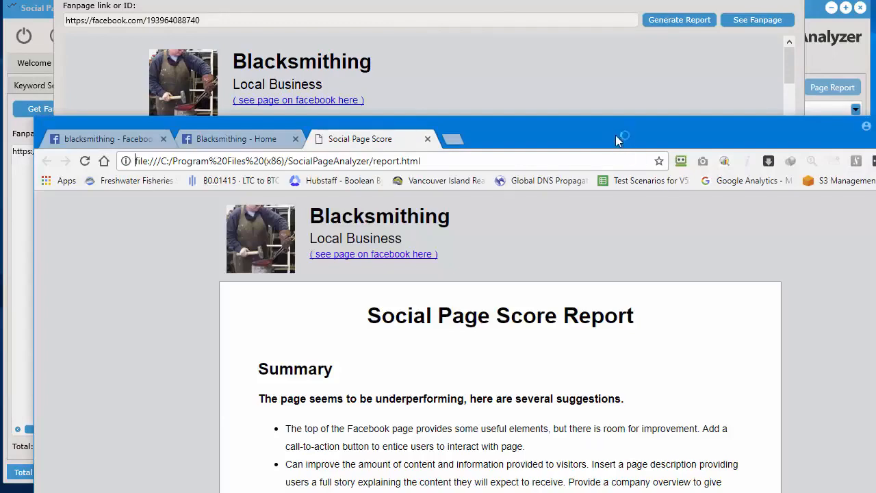
left_click_drag(615, 135, 598, 143)
left_click(585, 0)
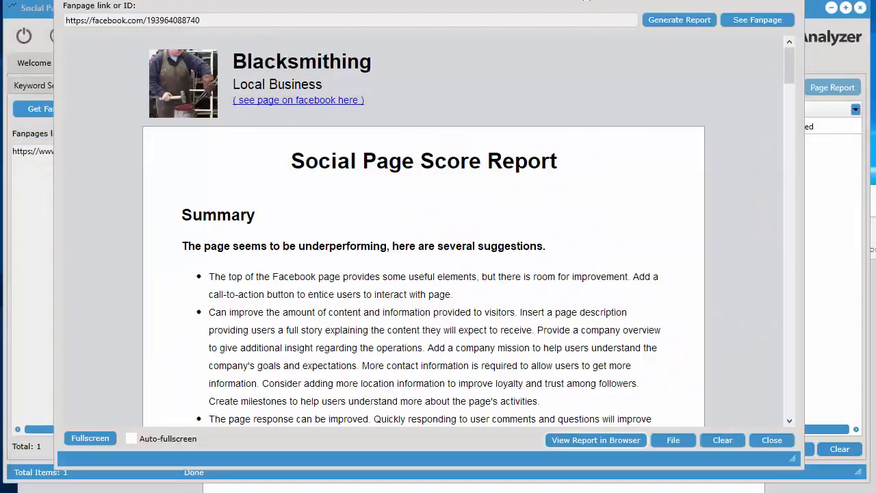
Use See Fanpage to view the Blacksmithing Facebook page in the browser, then return to the report
left_click(751, 20)
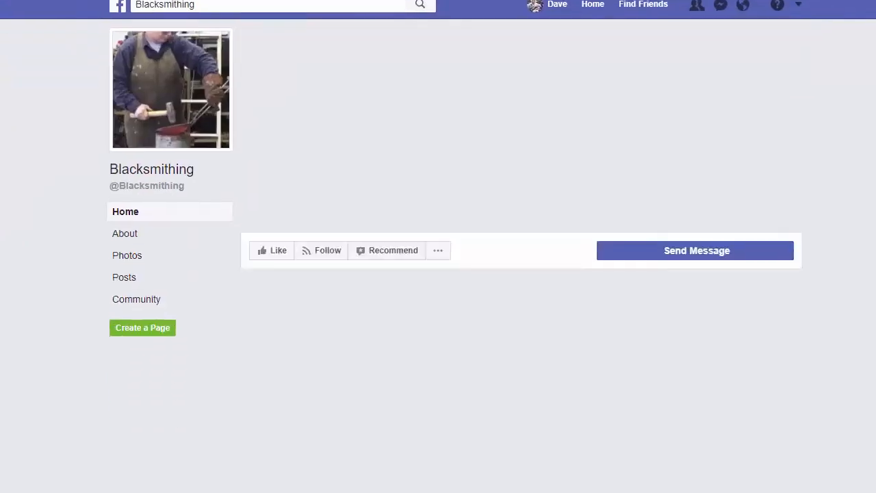
left_click_drag(677, 0, 694, 138)
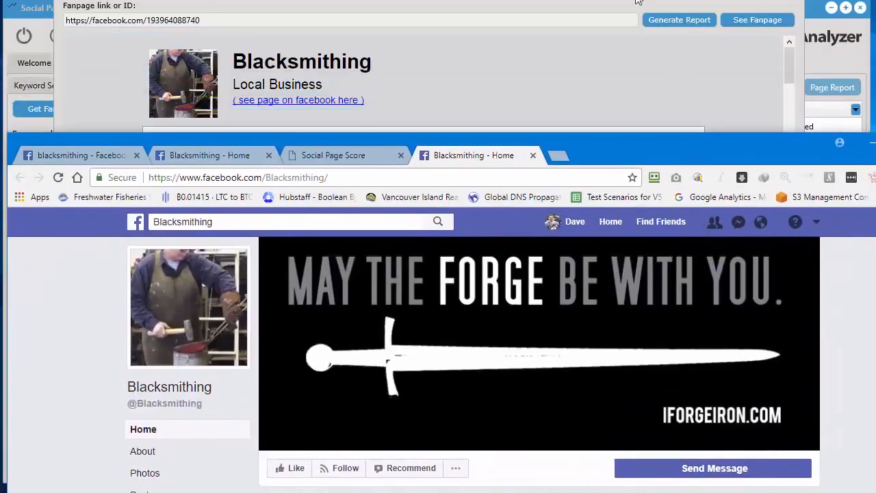
left_click(639, 2)
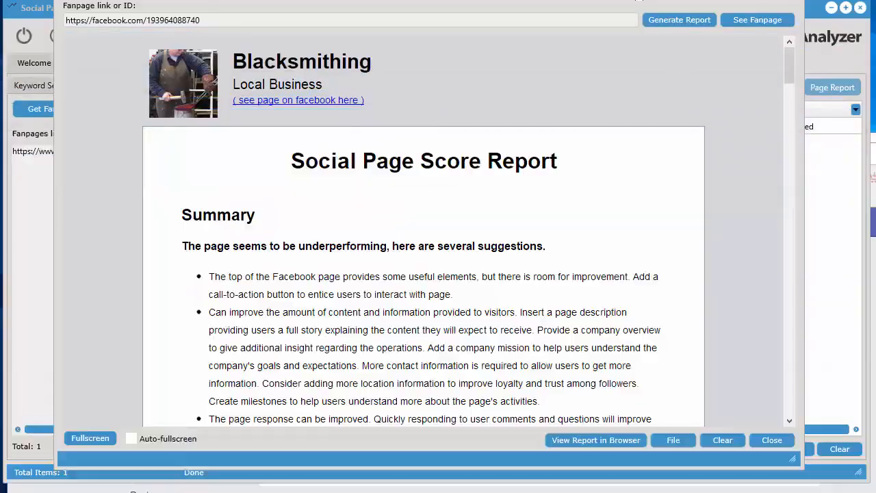
View the Blacksmithing page through the Facebook link inside the report, then close that page window
left_click(332, 102)
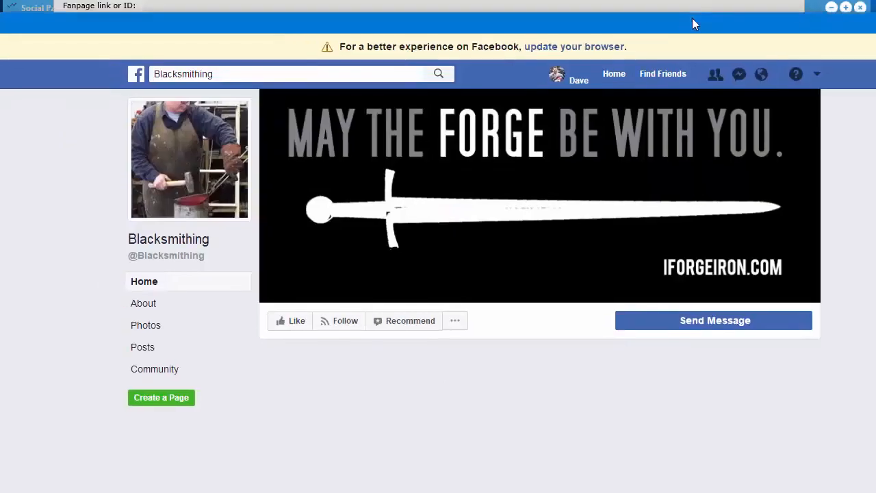
left_click_drag(692, 18, 677, 0)
left_click_drag(746, 7, 735, 0)
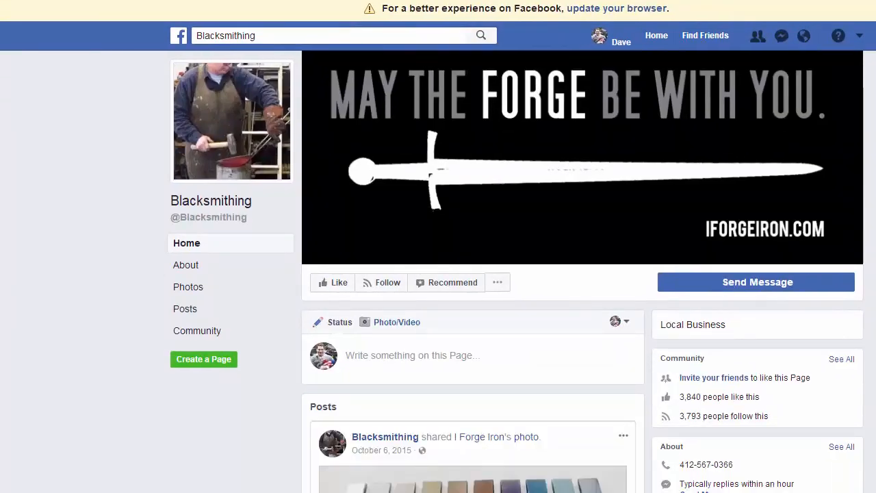
key("alt+F4")
left_click_drag(617, 0, 619, 2)
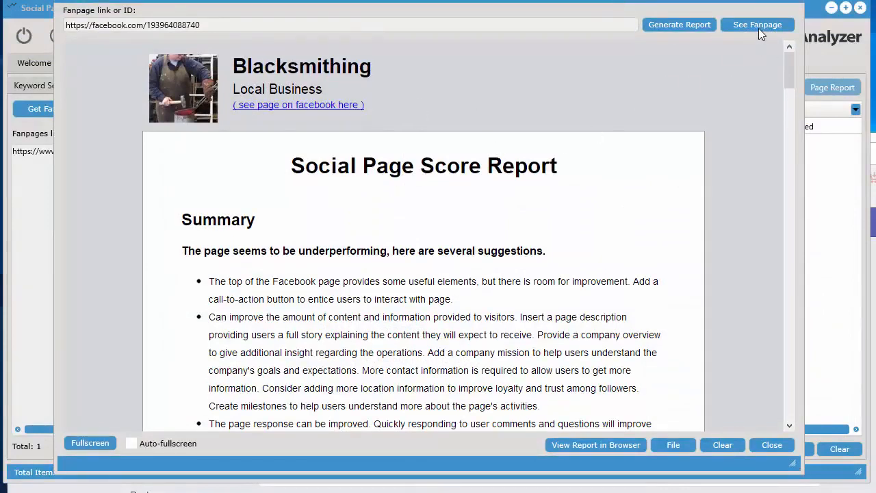
left_click_drag(690, 0, 673, 0)
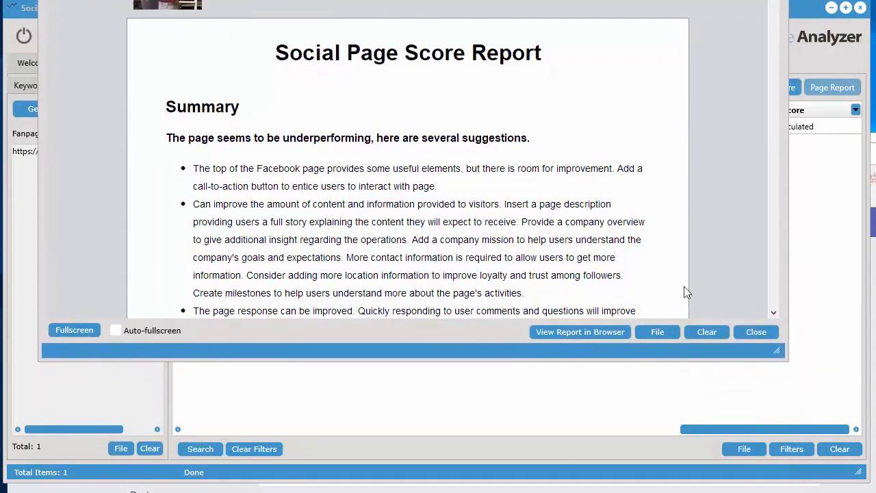
Turn on Auto-fullscreen in the page score report window, then close and reopen the page report
left_click(657, 332)
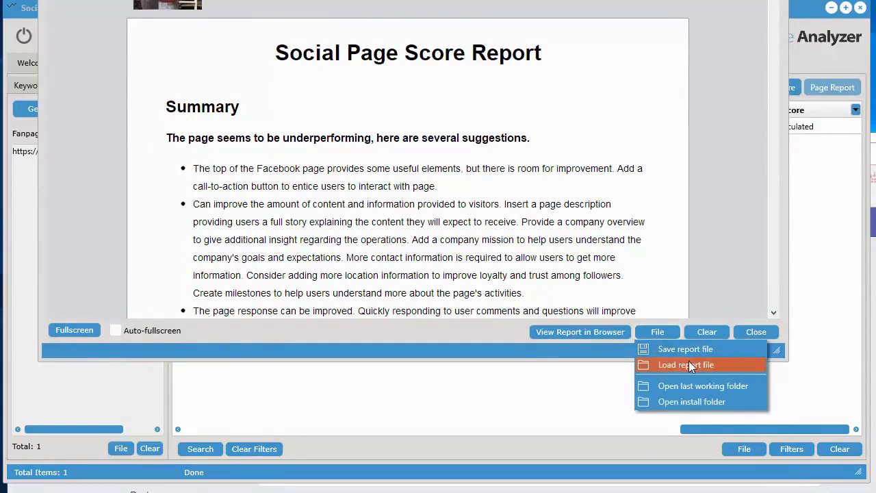
left_click(698, 199)
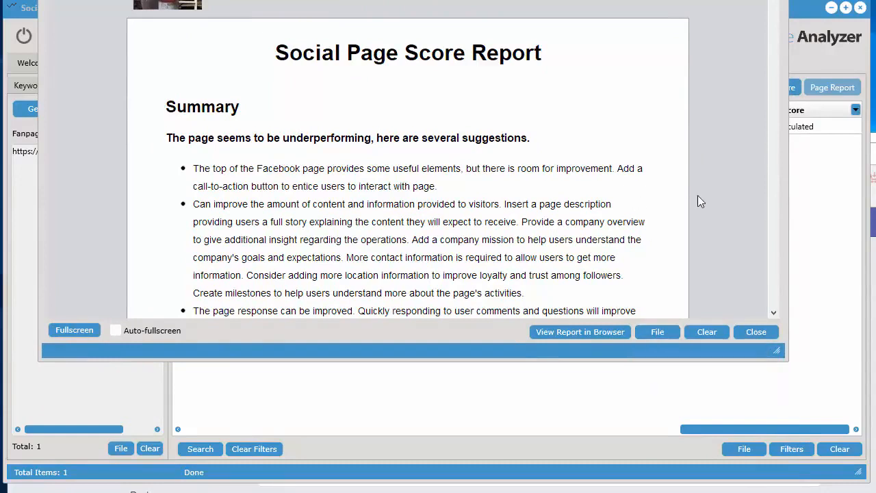
left_click_drag(413, 0, 424, 30)
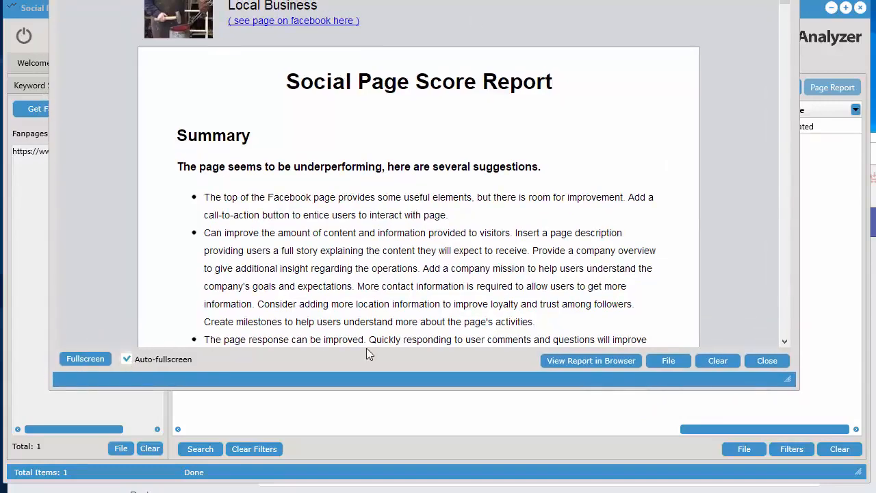
left_click(768, 361)
left_click(828, 91)
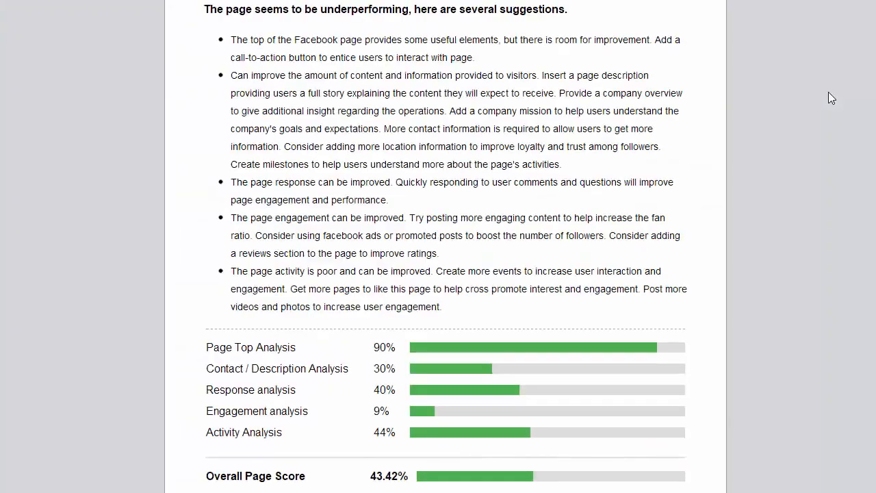
Skim the fullscreen report as far as the Content / Description Analysis section, then turn off Auto-fullscreen
scroll(708, 384, "down", 5)
scroll(709, 383, "down", 5)
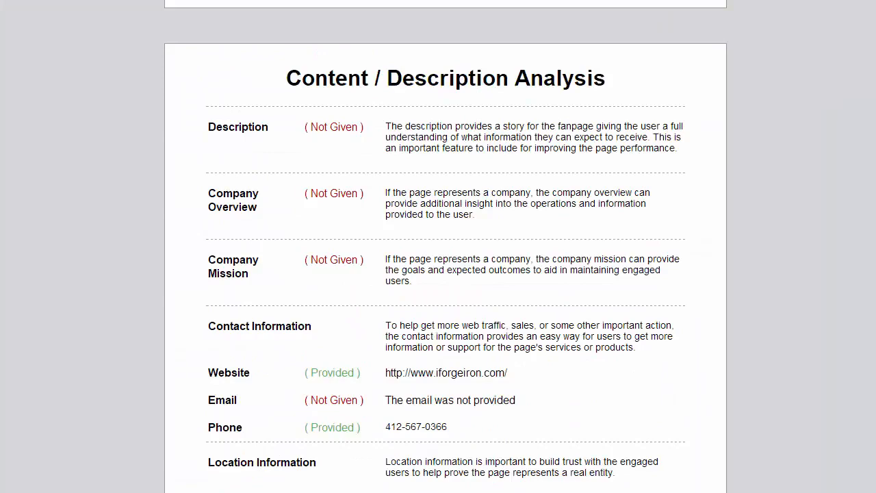
scroll(710, 384, "up", 3)
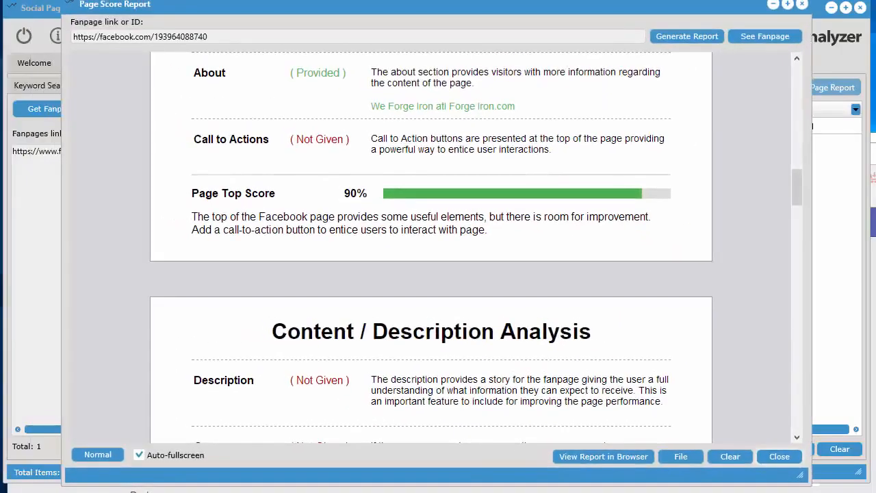
left_click(137, 455)
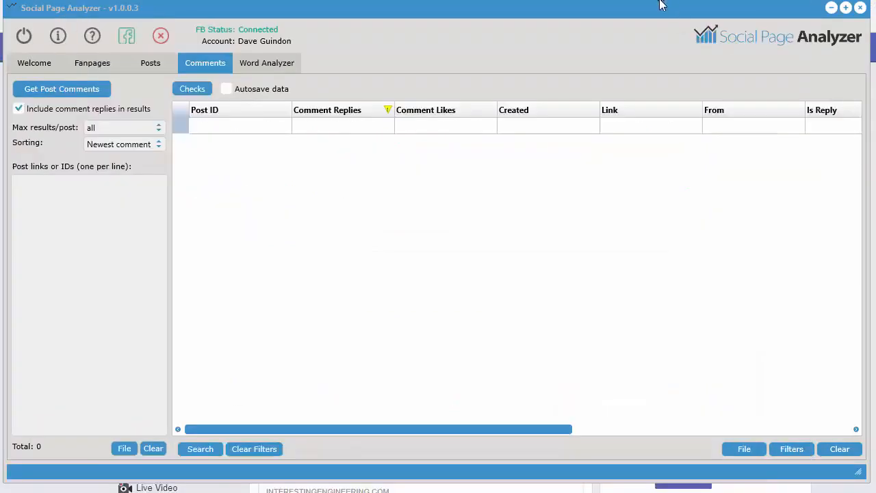
Enlarge the analyzer window slightly, then switch to Facebook in the browser and copy the link address from the sponsored Canon Canada post
left_click_drag(662, 8, 658, 10)
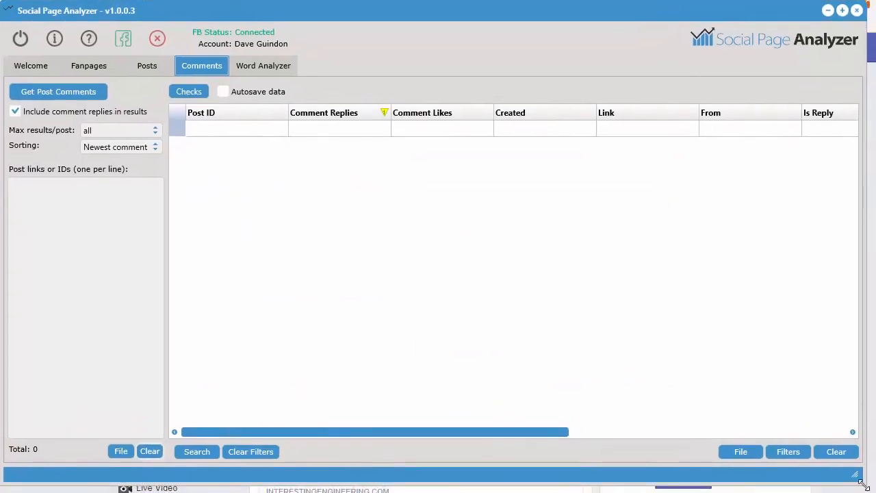
left_click_drag(863, 483, 867, 491)
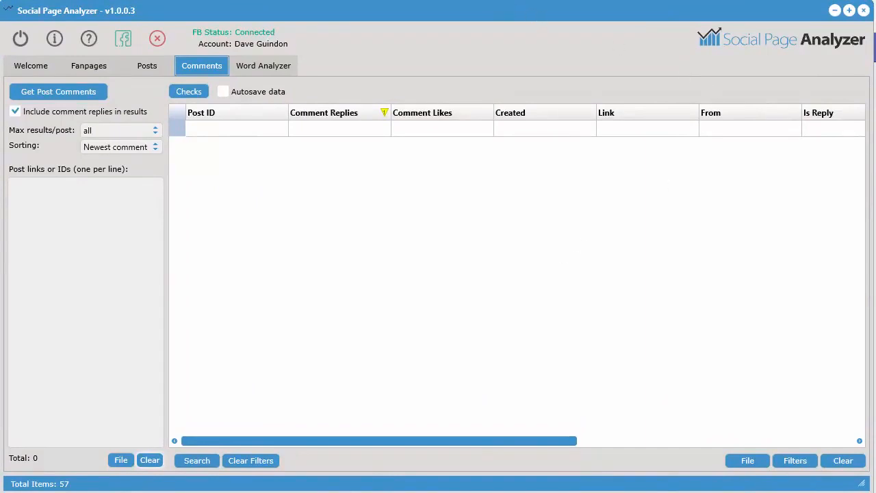
left_click(479, 0)
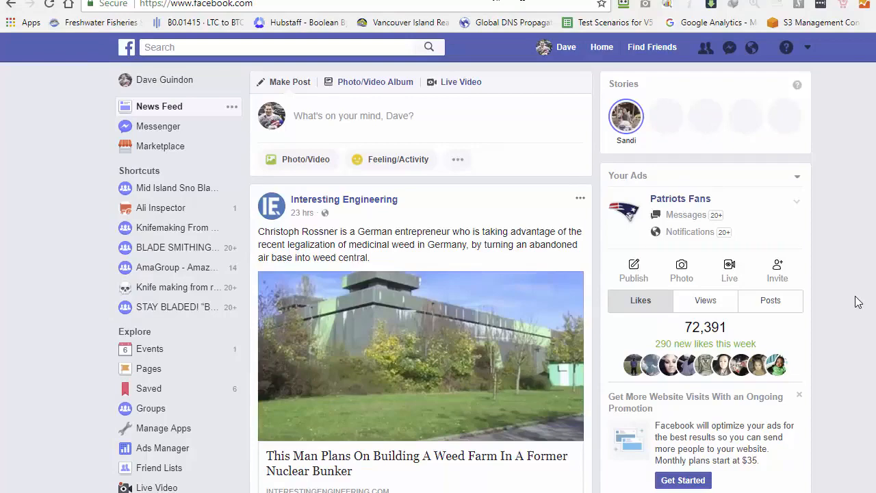
scroll(853, 356, "down", 5)
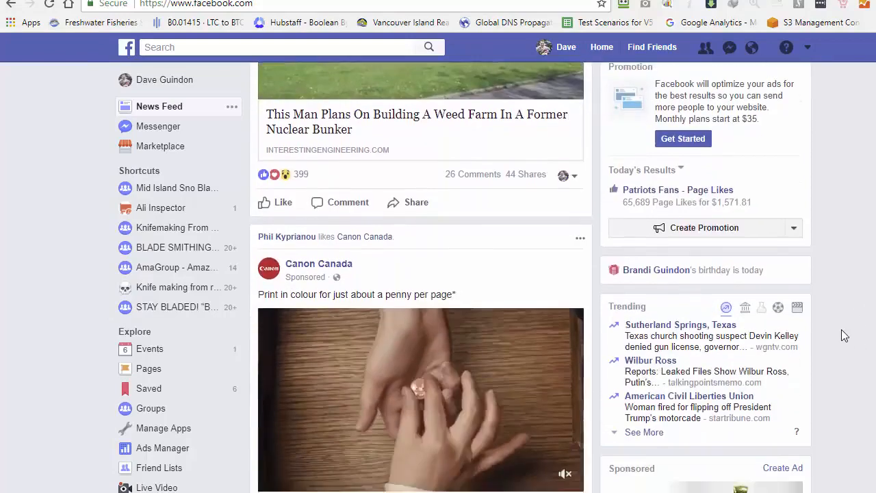
scroll(841, 327, "down", 2)
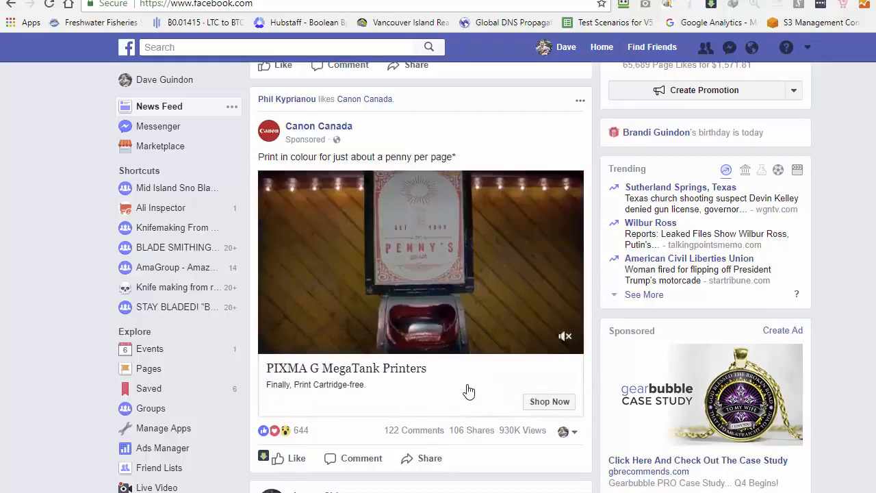
mouse_move(410, 436)
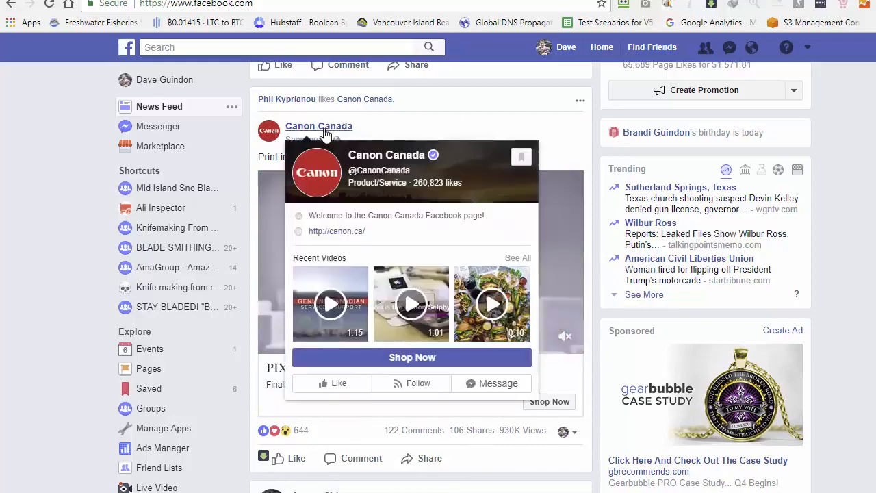
right_click(312, 130)
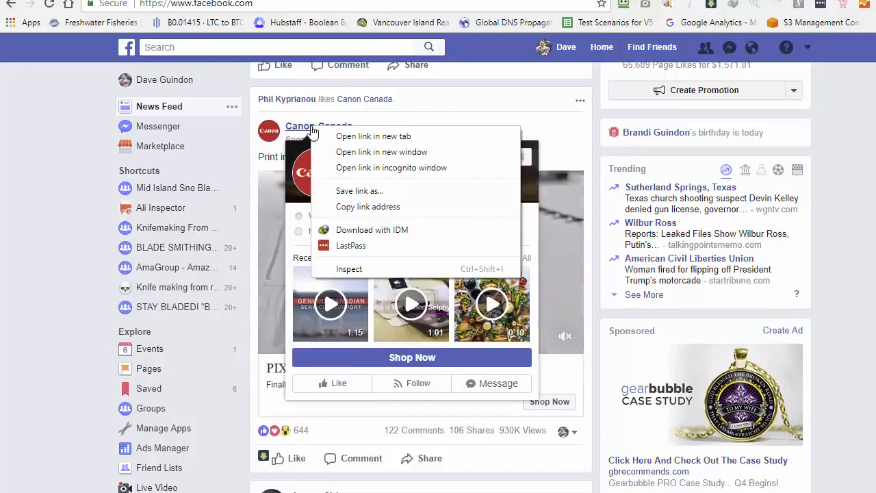
left_click(366, 207)
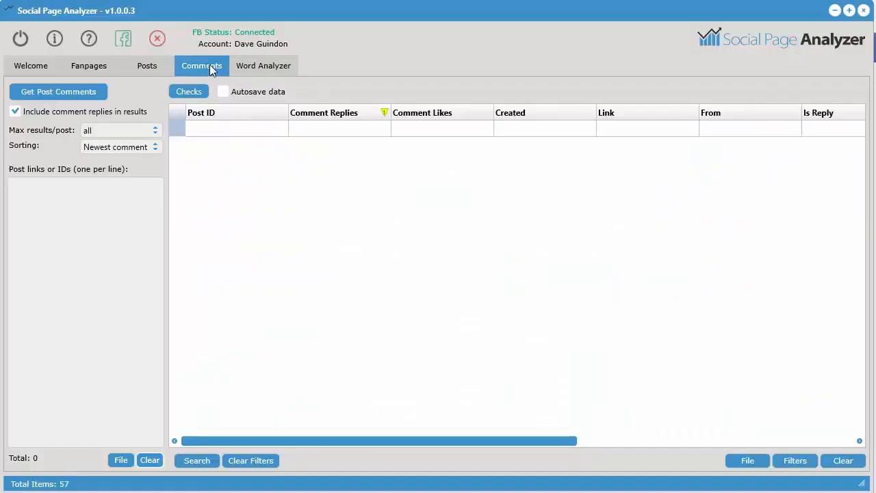
Paste the Canon Canada link into the Comments post list, retrieve the post's comments and skim their messages
right_click(61, 199)
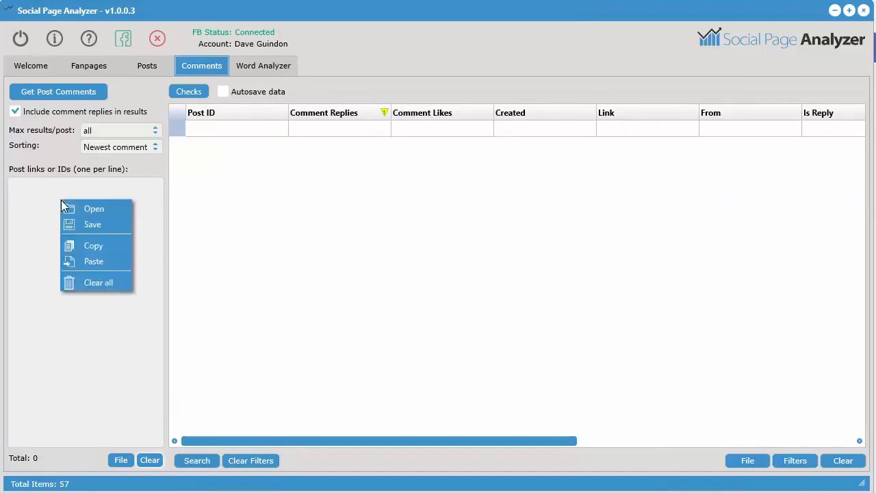
left_click(100, 261)
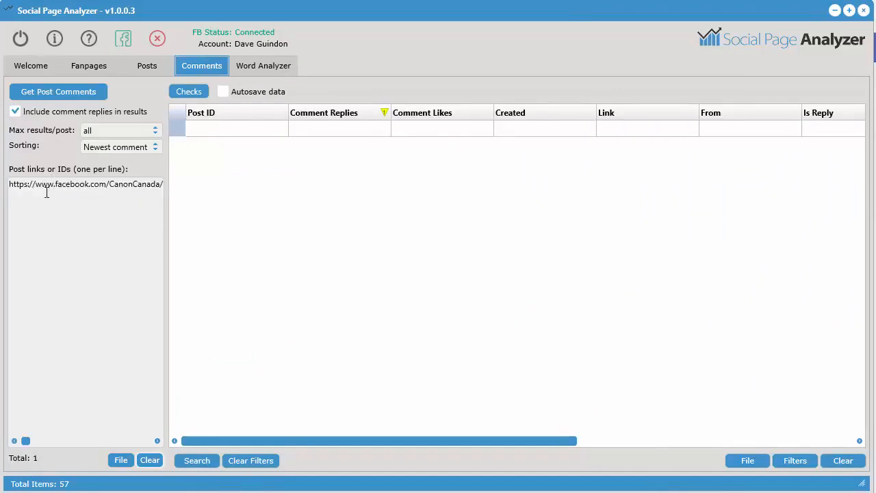
left_click(54, 90)
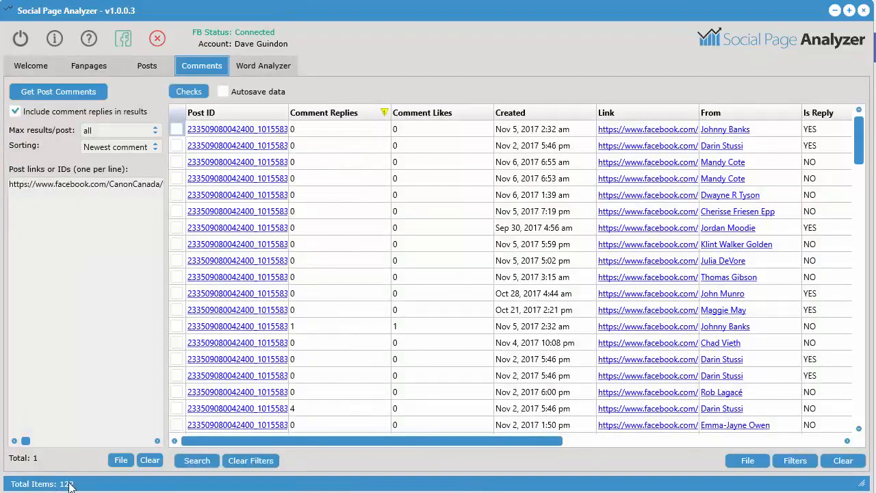
left_click_drag(434, 442, 712, 440)
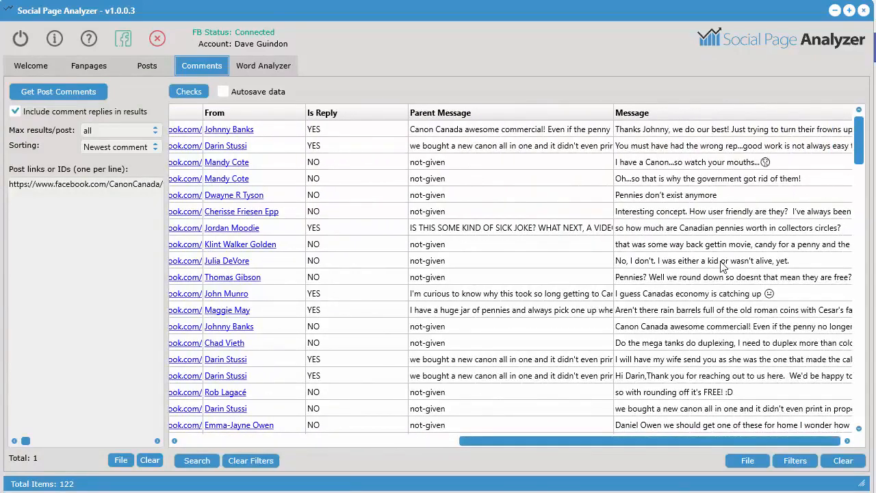
scroll(700, 385, "down", 5)
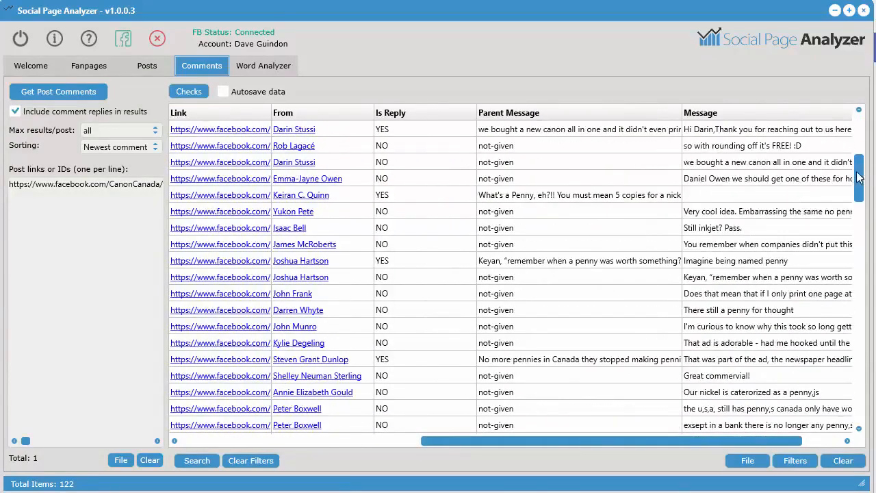
scroll(822, 240, "up", 5)
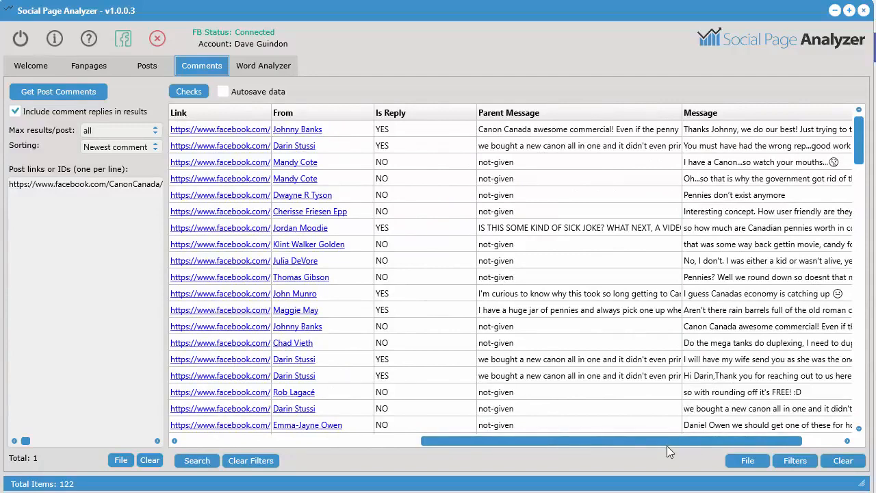
Clear all existing Word Analyzer data and generate word stats for the comment messages
left_click(276, 66)
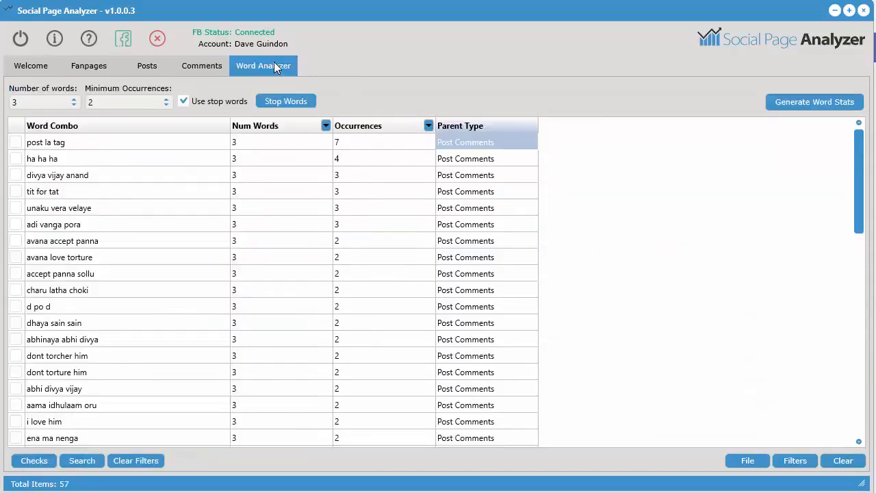
left_click(843, 460)
left_click(444, 326)
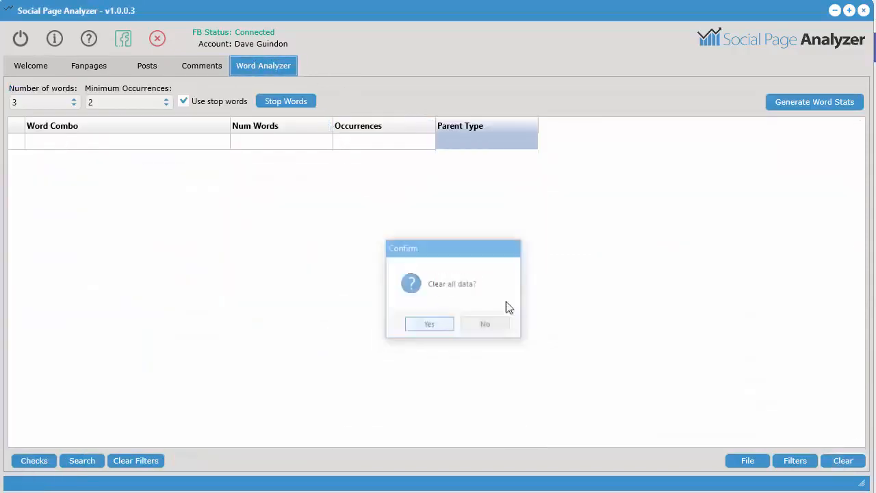
left_click(787, 102)
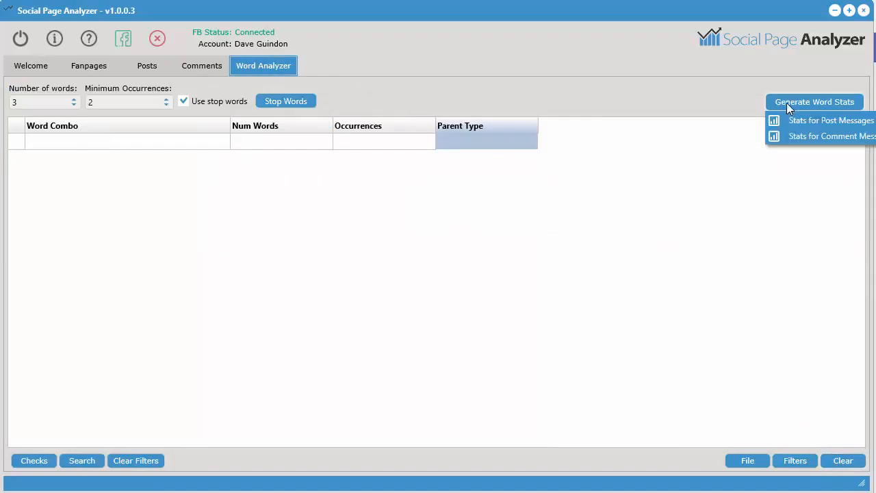
left_click(832, 136)
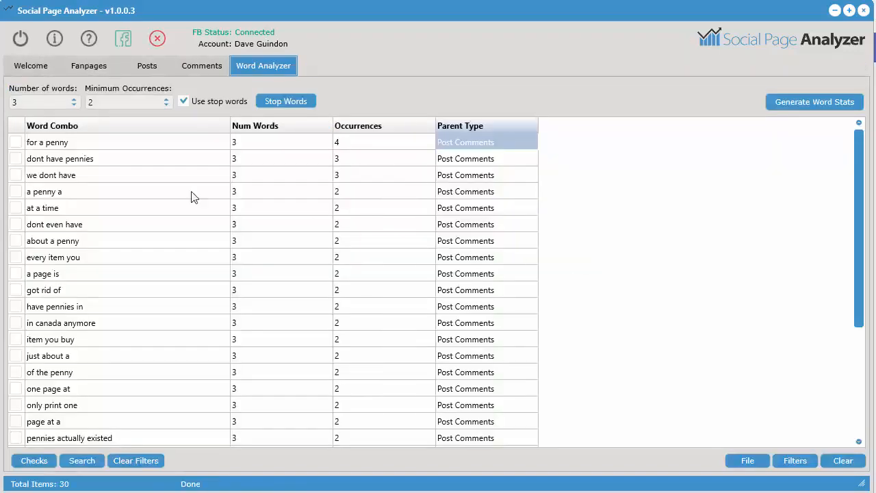
Go over the most frequent word combos in the comment stats, from "for a penny" to "we dont have"
left_click(124, 145)
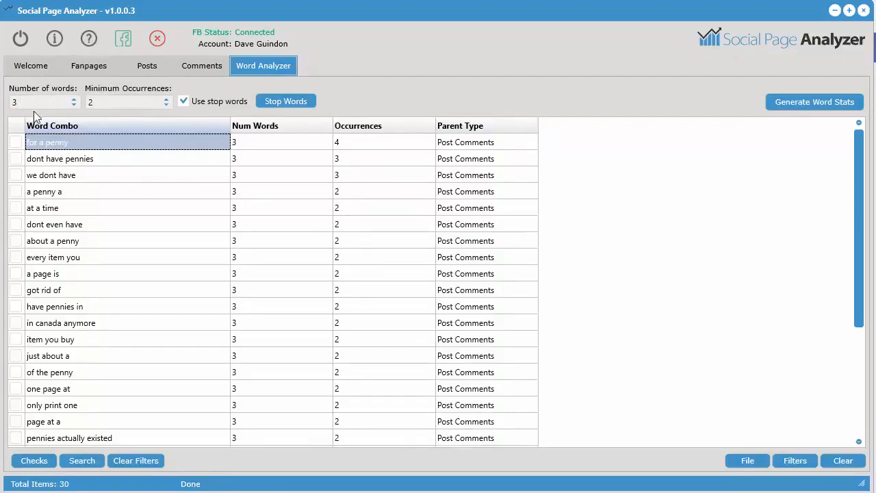
left_click(65, 163)
left_click(72, 176)
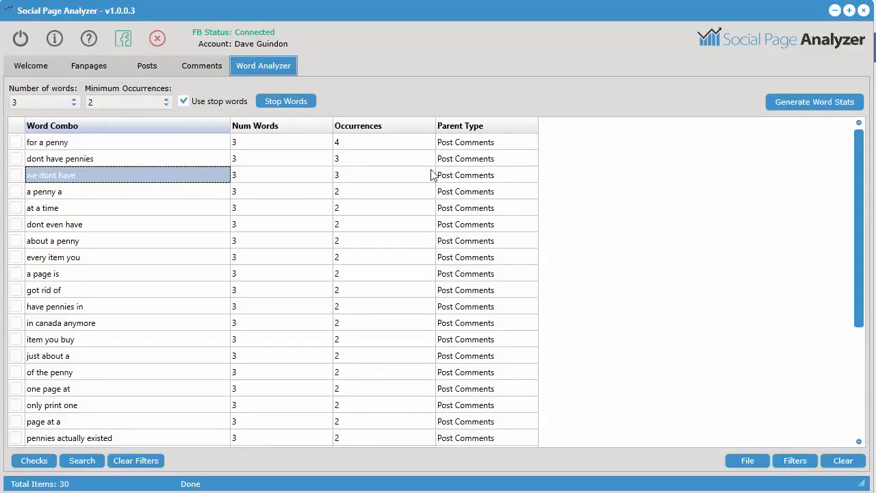
left_click(305, 146)
left_click(90, 146)
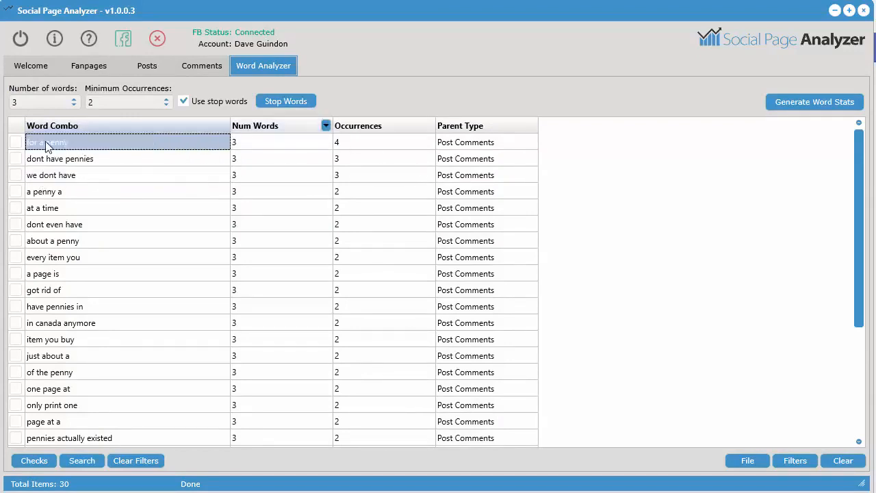
View the messages corresponding to "for a penny" in the browser, then return to the Comments results and view their Message column
right_click(388, 141)
mouse_move(437, 197)
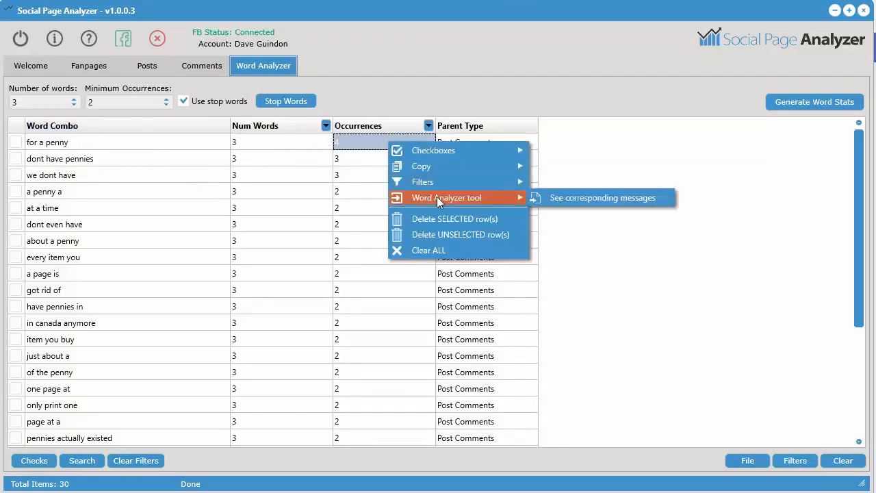
left_click(556, 197)
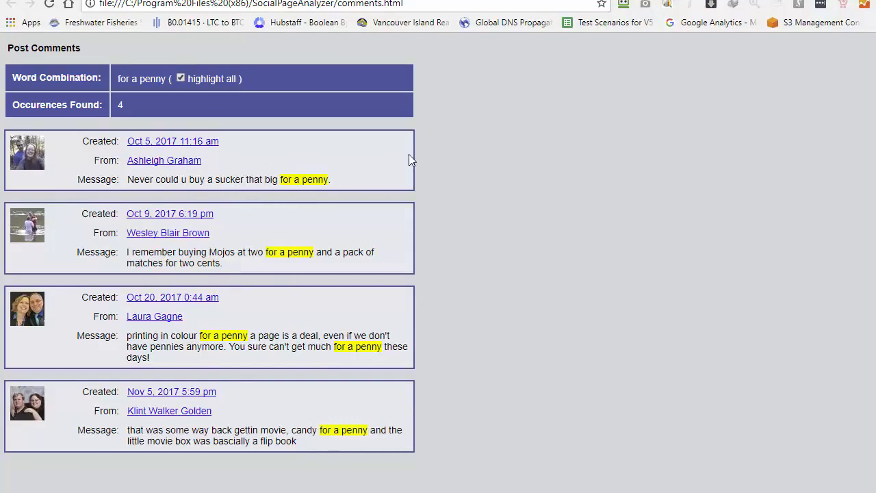
left_click(801, 1)
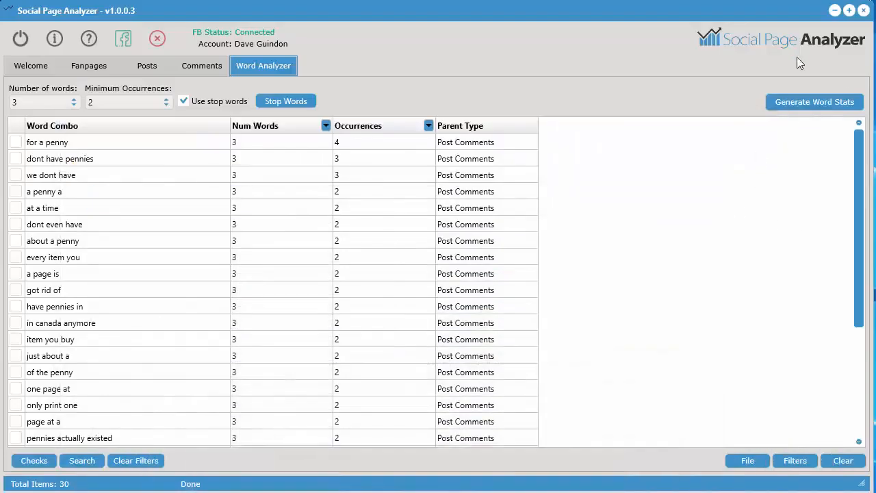
left_click(207, 70)
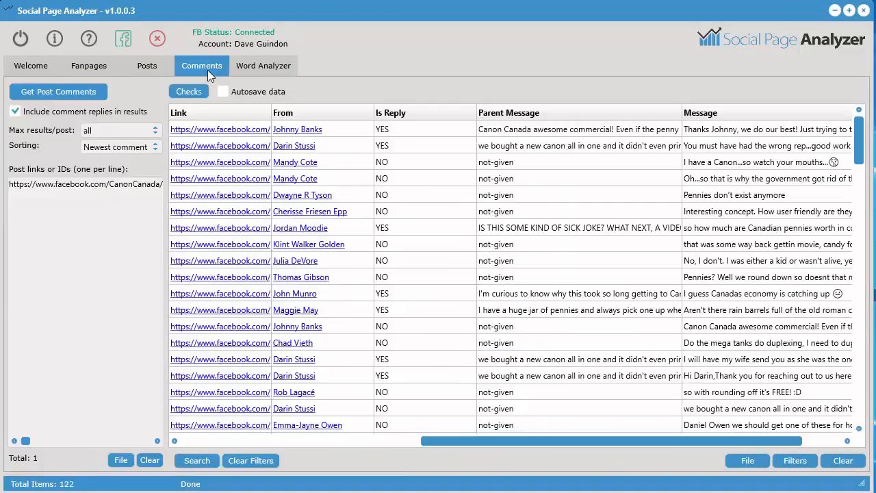
left_click_drag(581, 441, 657, 442)
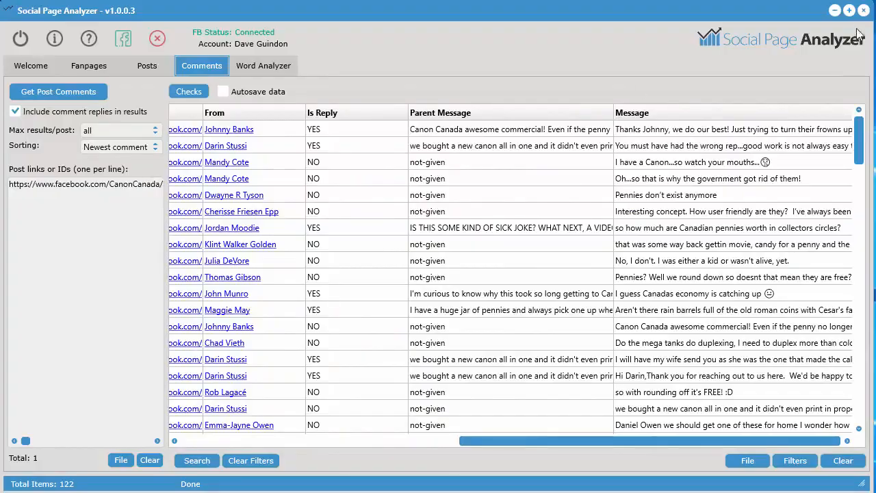
Switch to the browser's Google results and open the Turbo Ad Finder page in the Chrome Web Store
left_click(837, 11)
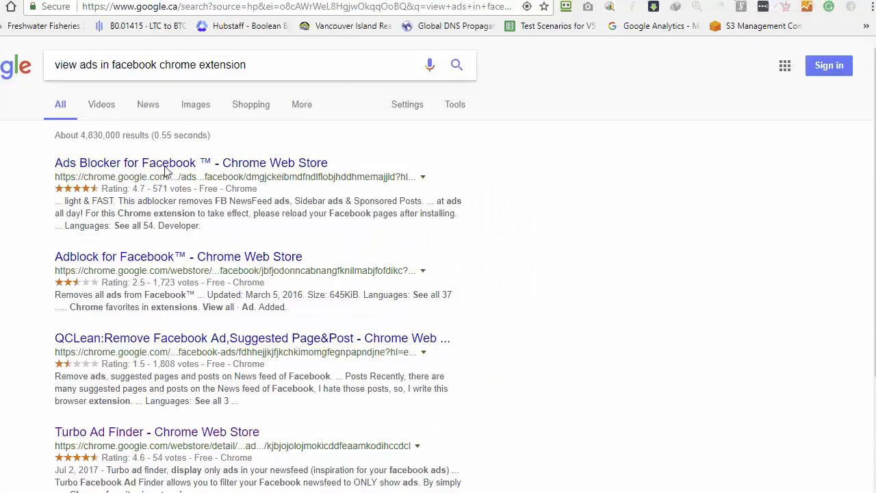
left_click(118, 433)
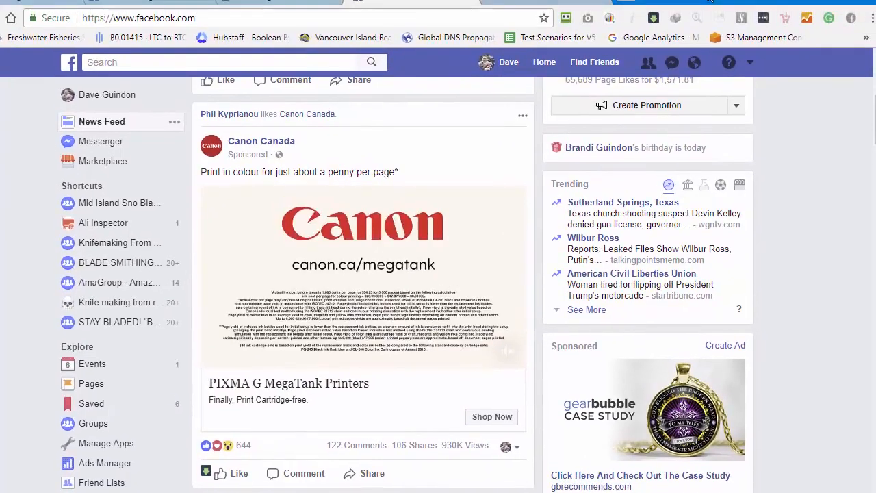
Turn on Turbo Ad Finder so the Facebook news feed displays only ads
left_click(851, 17)
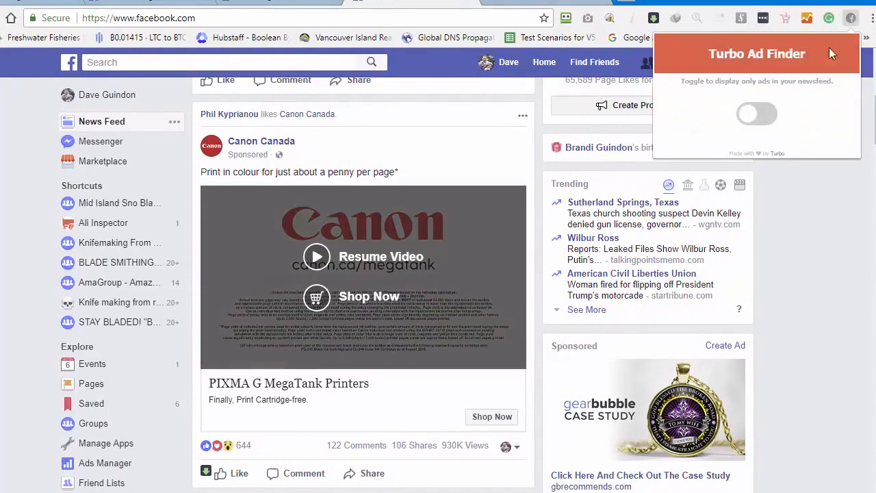
left_click(748, 115)
left_click(803, 281)
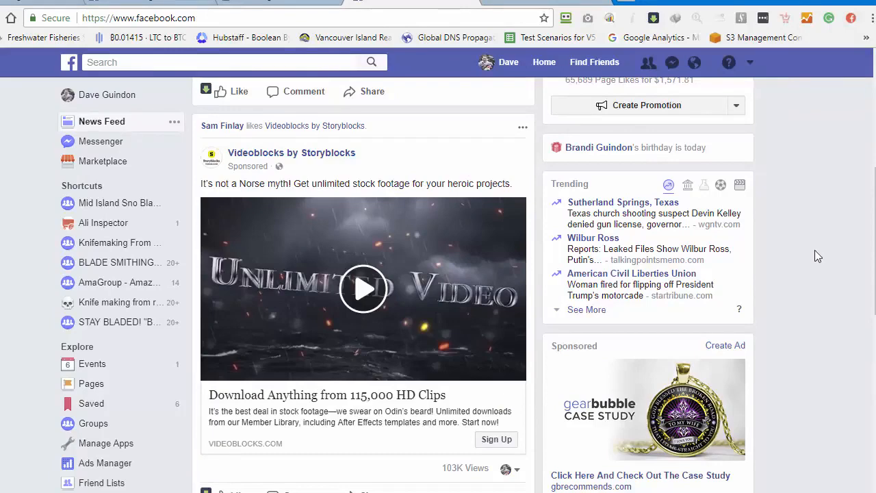
Browse the sponsored posts in the ads-only news feed, from Videoblocks by Storyblocks down to Roxul
scroll(345, 272, "down", 8)
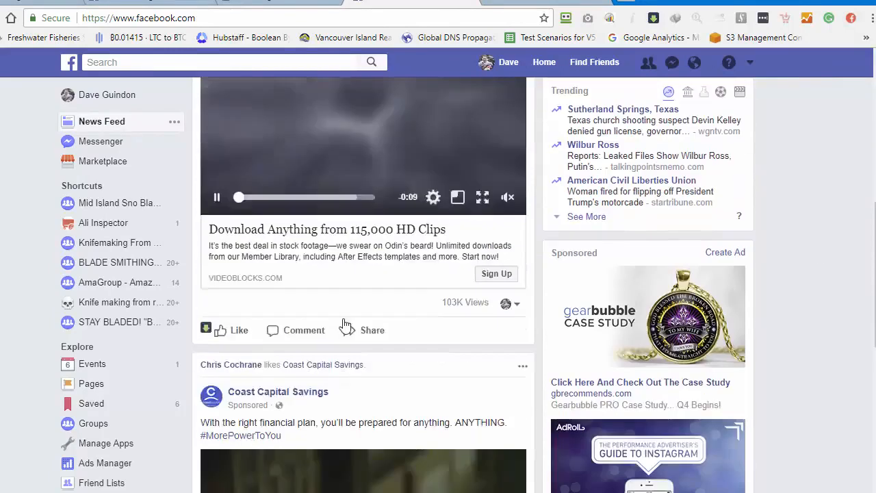
scroll(347, 399, "down", 3)
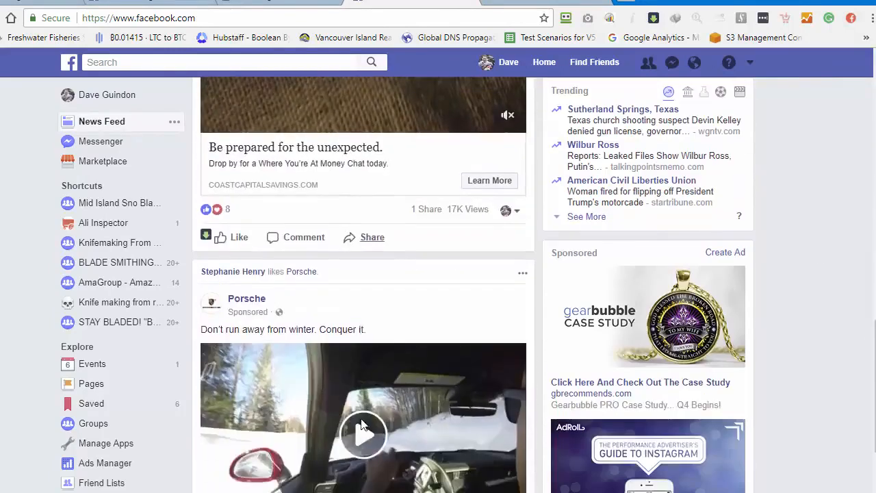
scroll(361, 418, "down", 1)
scroll(368, 475, "down", 6)
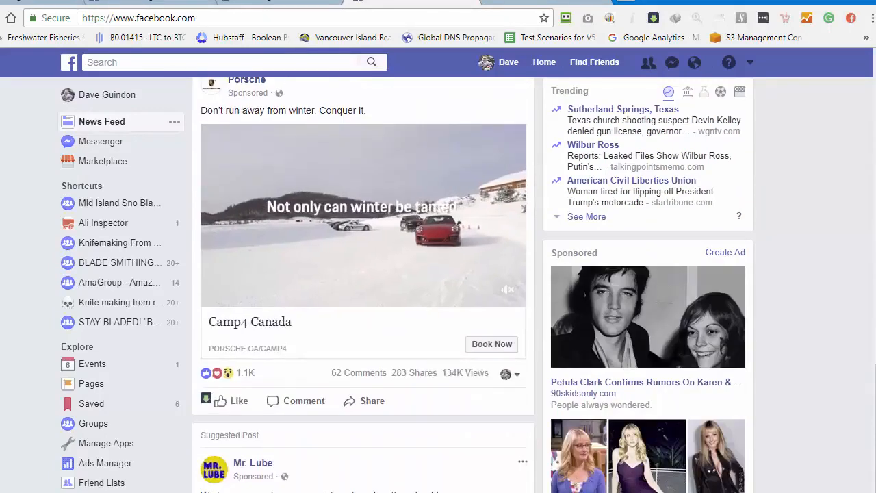
scroll(368, 474, "down", 12)
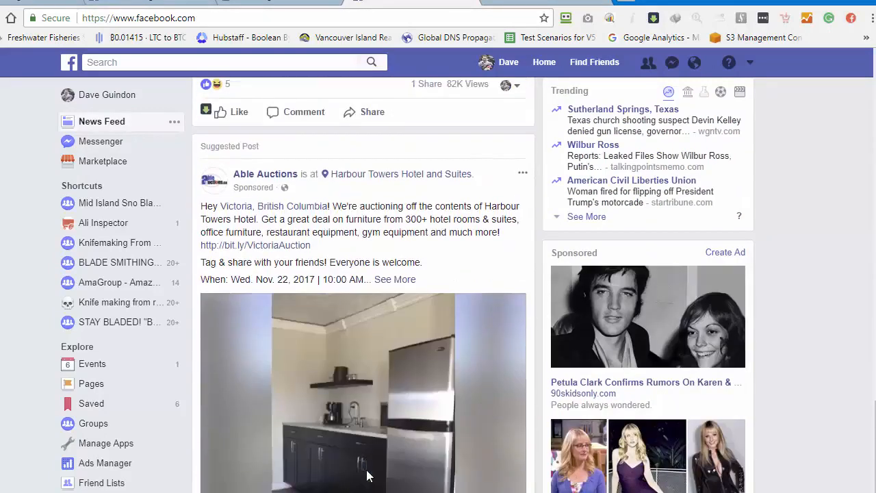
scroll(369, 481, "down", 8)
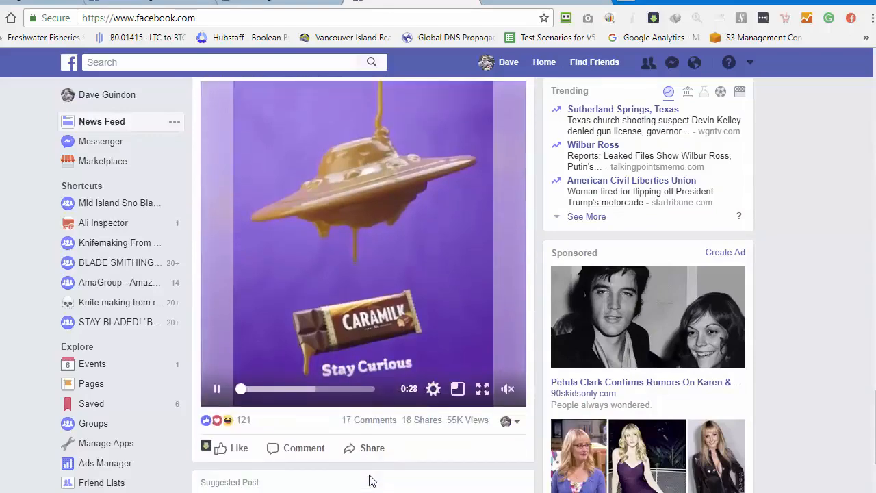
scroll(366, 464, "down", 8)
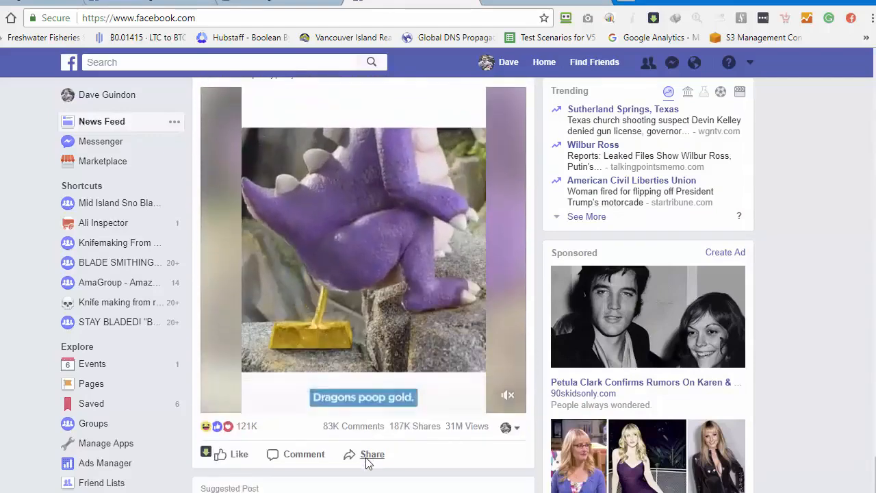
scroll(340, 425, "down", 4)
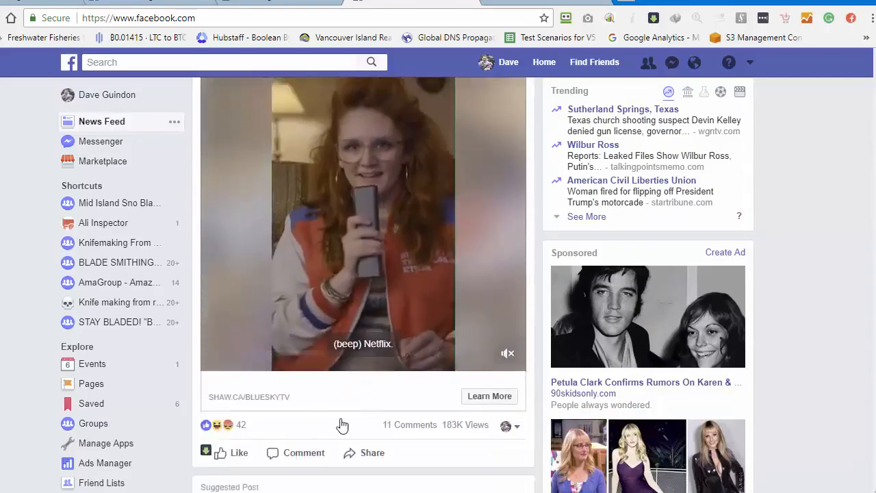
scroll(328, 315, "down", 5)
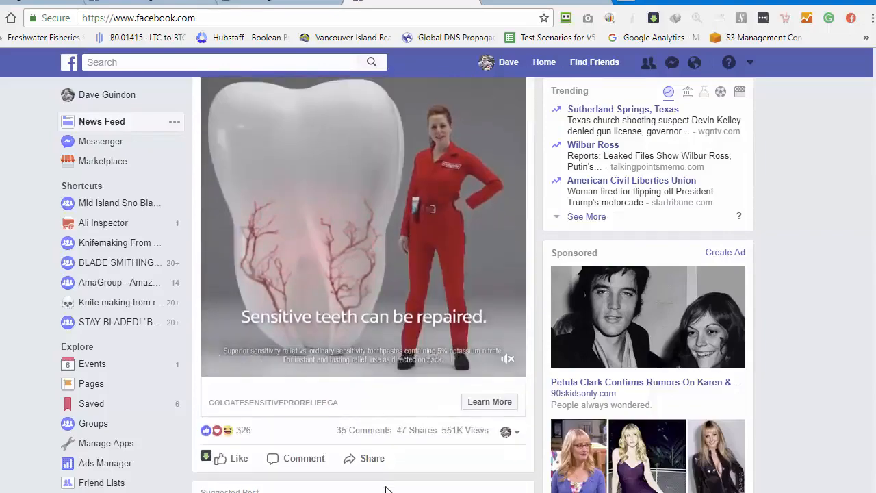
scroll(387, 452, "down", 7)
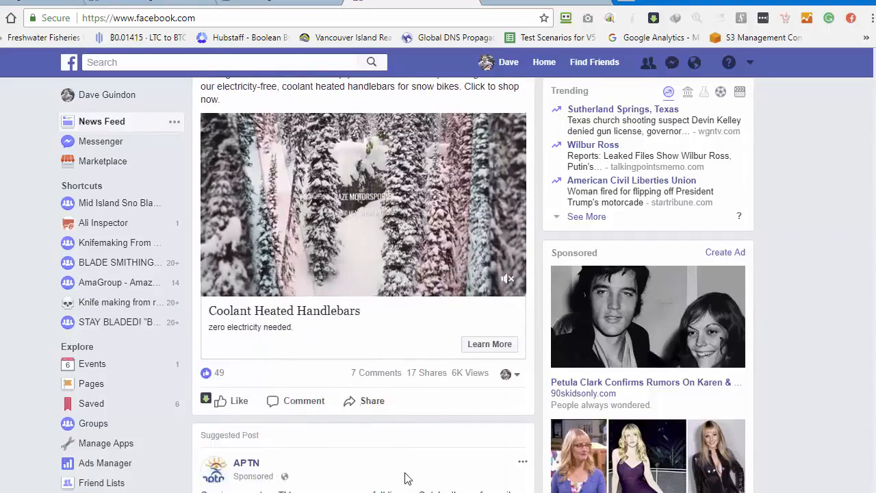
scroll(405, 472, "down", 10)
scroll(405, 465, "down", 7)
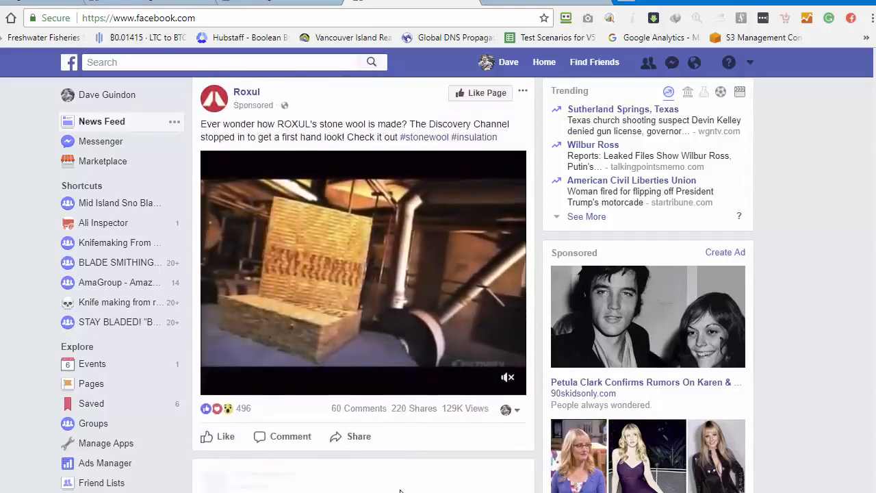
Copy the link address of the Roxul page name on its sponsored stone wool post
scroll(345, 417, "up", 4)
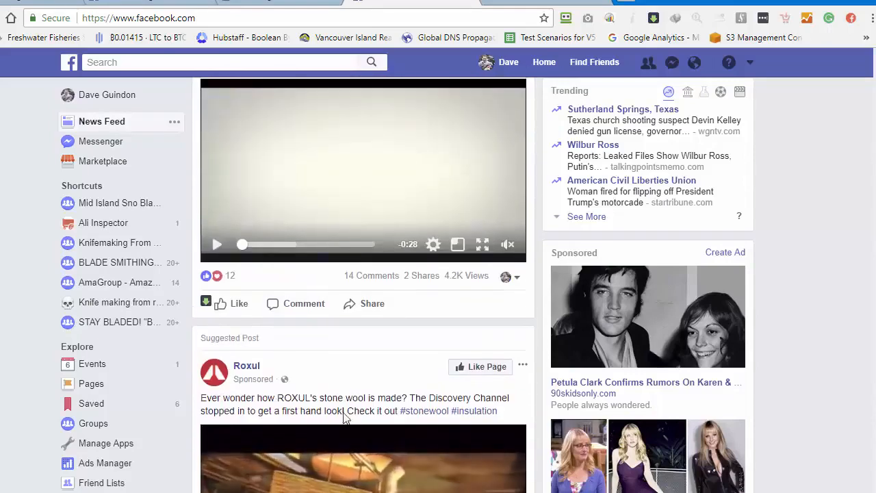
right_click(248, 368)
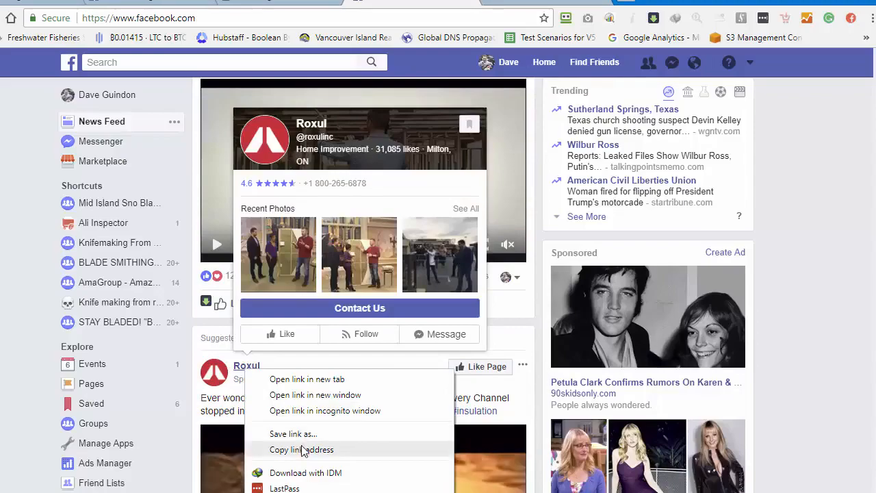
left_click(299, 450)
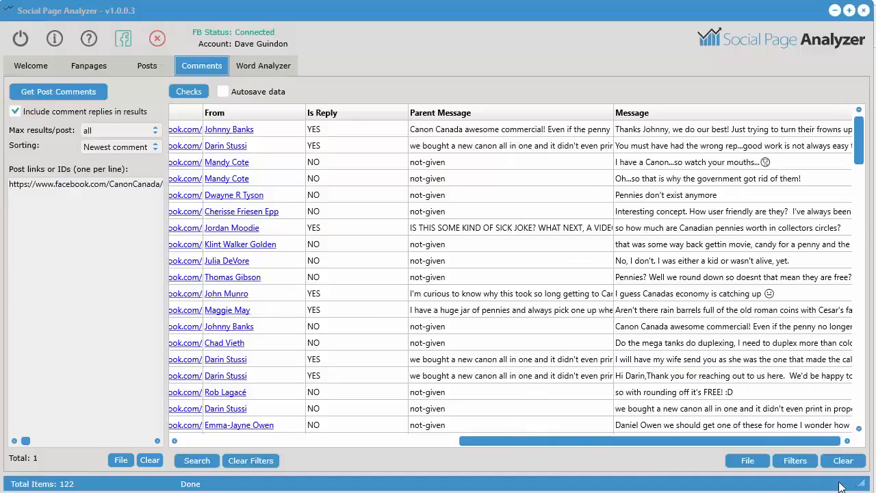
Switch to Social Page Analyzer and clear all comment results and the Canon Canada post link
left_click(843, 461)
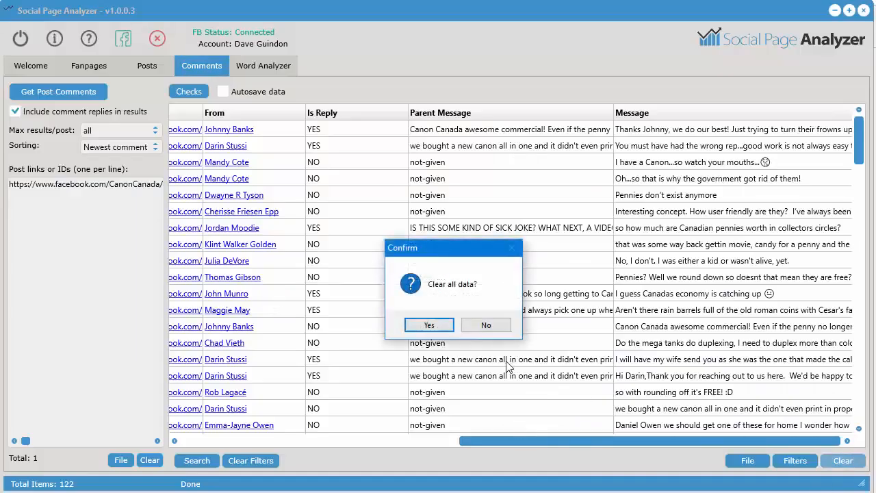
left_click(429, 326)
left_click(150, 460)
Paste the copied Roxul link into the post links list and get the post's comments
right_click(54, 226)
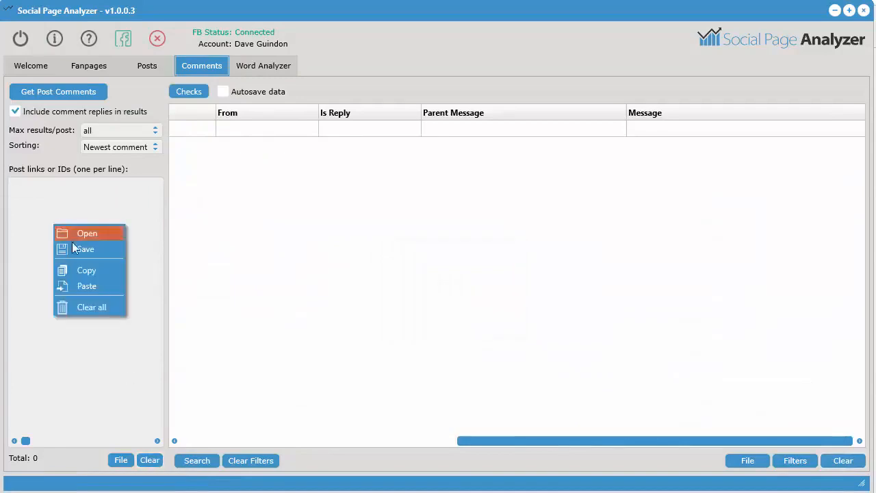
left_click(89, 288)
left_click(60, 92)
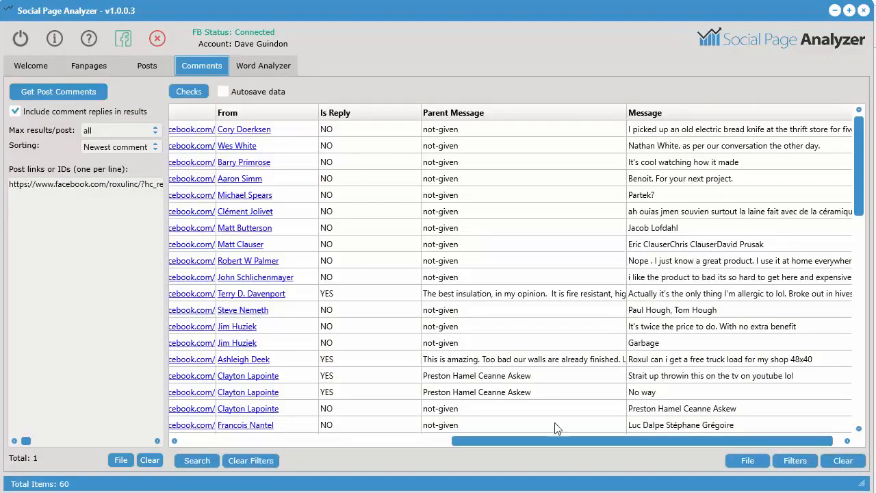
Look through the Message column of the Roxul comments, then view the Posts results briefly and return to Comments
left_click_drag(564, 445, 659, 446)
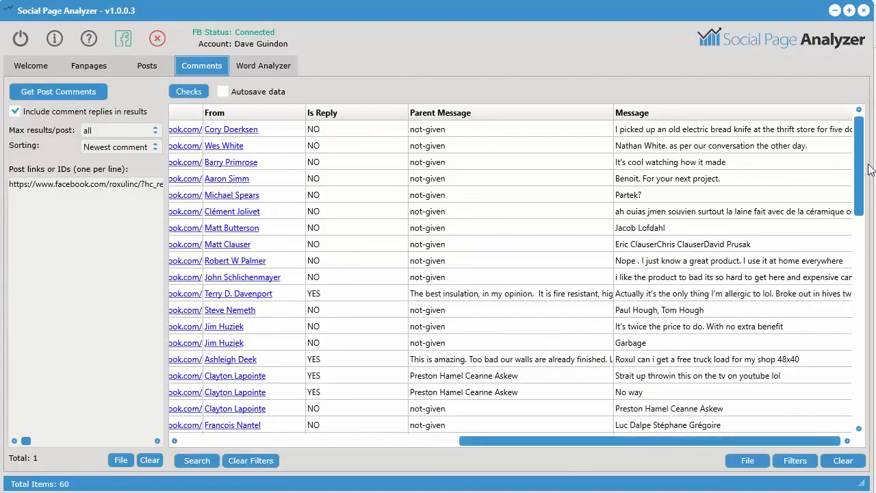
left_click(860, 302)
scroll(829, 233, "up", 7)
left_click(140, 65)
left_click(211, 65)
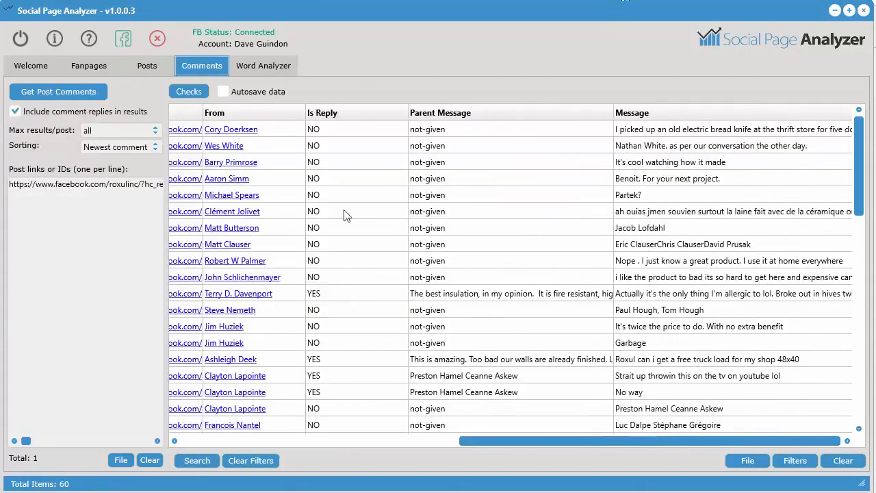
Open the search options for the comment results and limit the searched columns to Message only
left_click(199, 461)
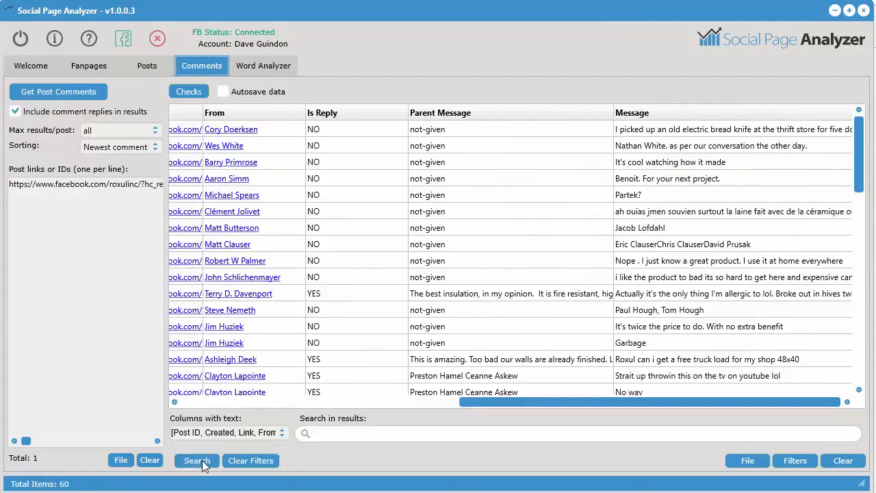
left_click(261, 433)
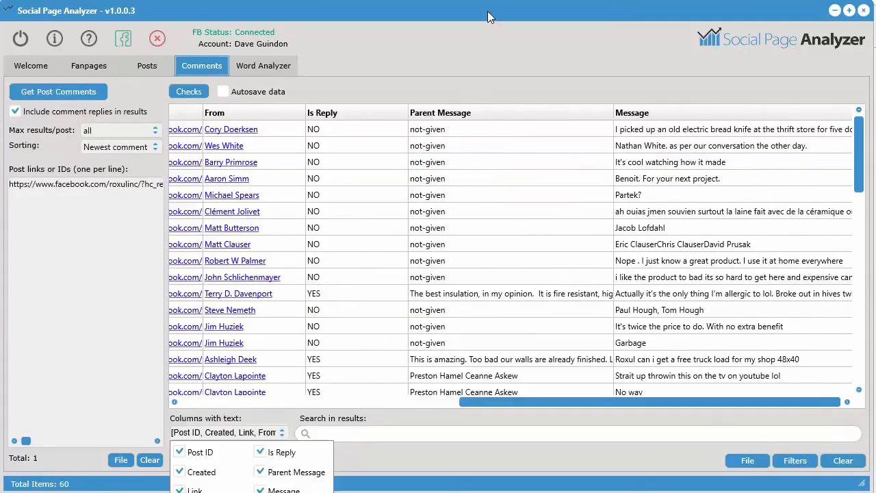
left_click_drag(488, 12, 494, 0)
left_click(278, 358)
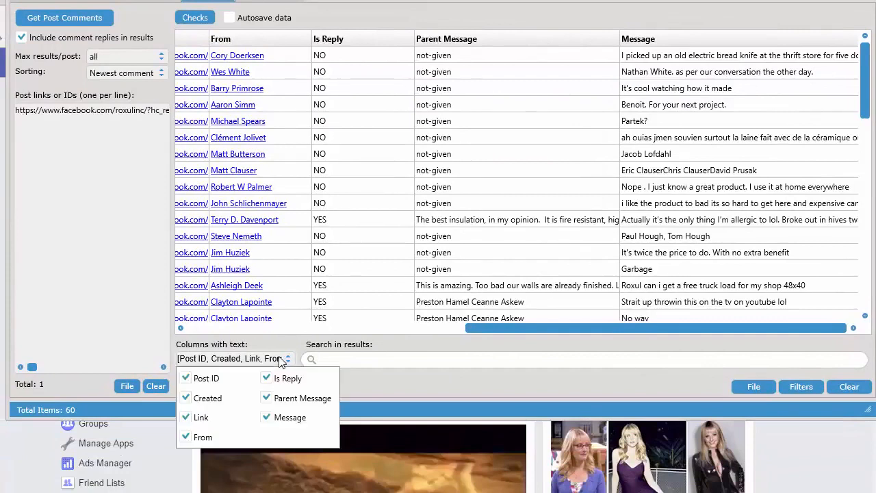
left_click(187, 379)
left_click(187, 398)
left_click(187, 418)
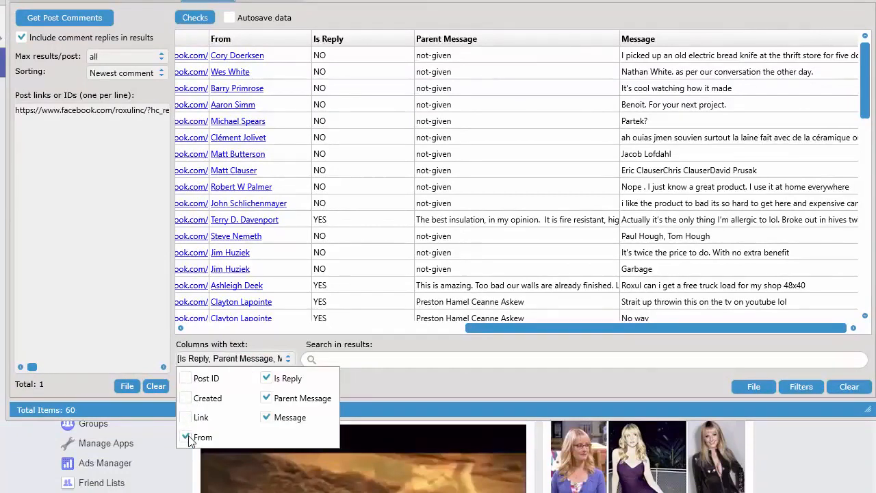
left_click(186, 436)
left_click(267, 397)
left_click(267, 378)
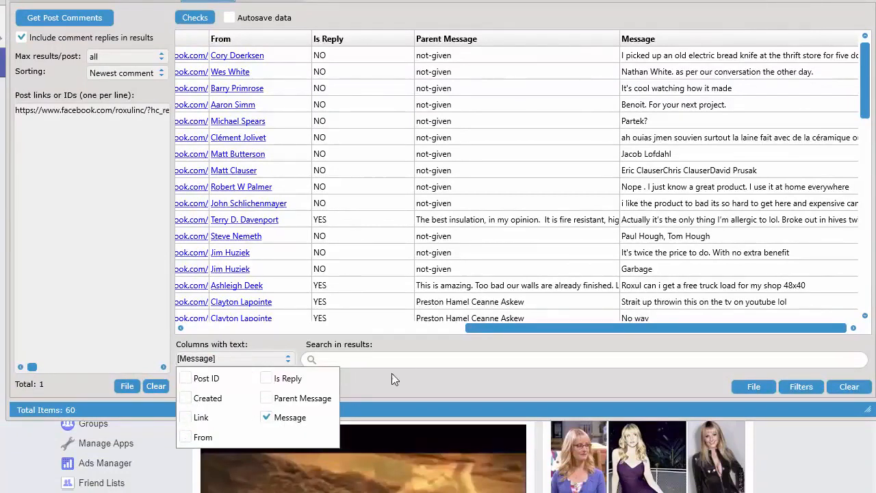
Search the comment messages for "cool", then clear the search text and hide the search options
left_click(410, 361)
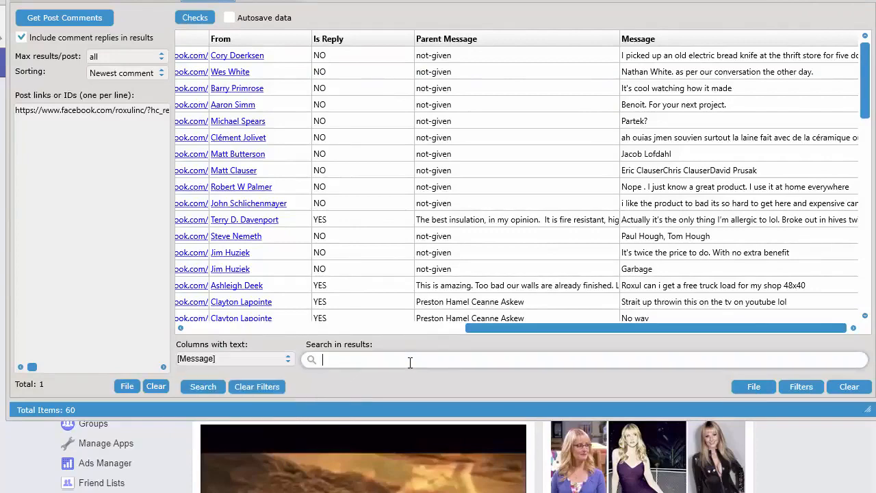
type("cool")
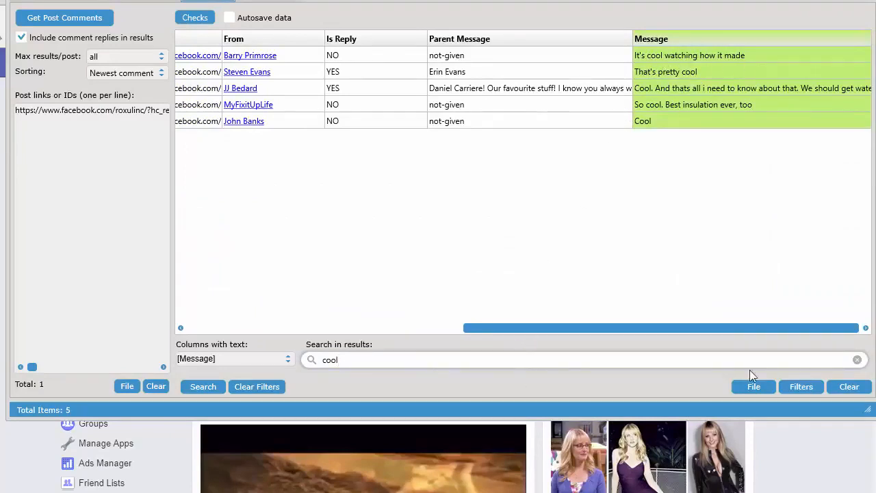
left_click(857, 359)
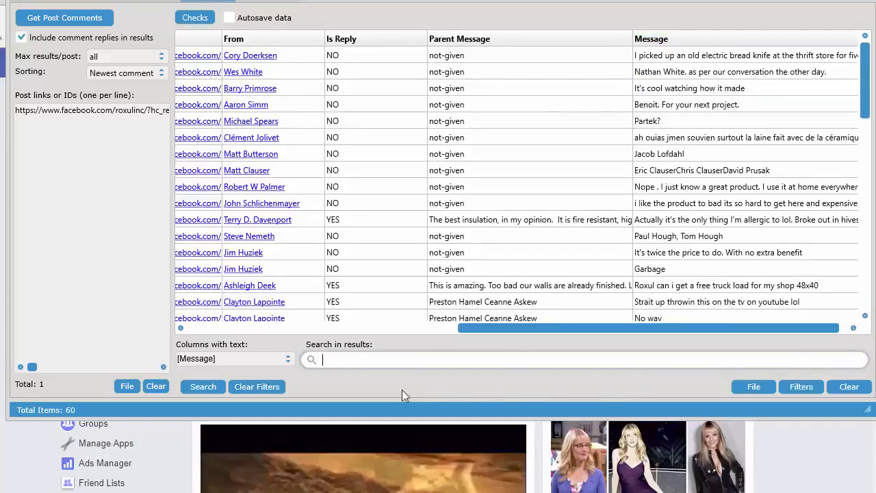
left_click(200, 389)
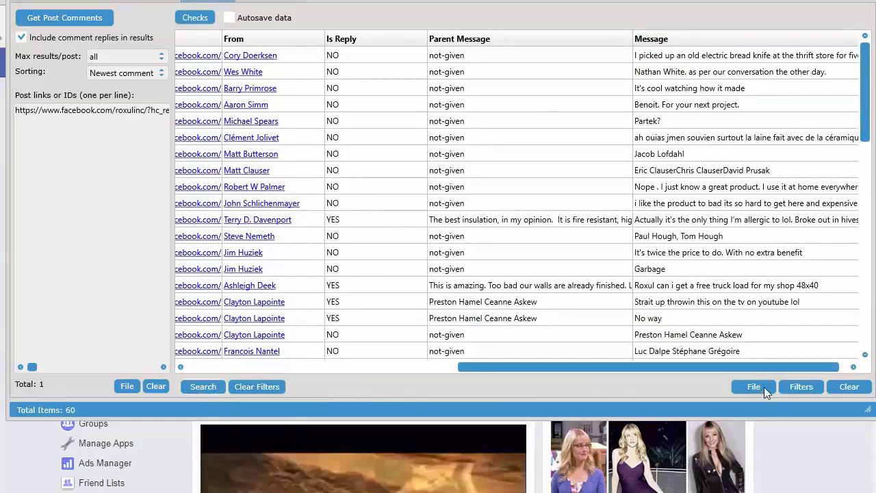
left_click(801, 388)
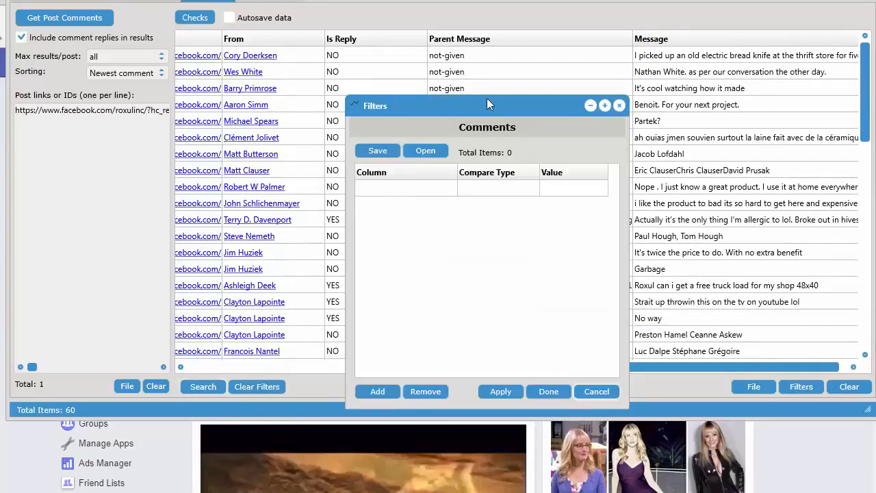
left_click_drag(487, 103, 450, 76)
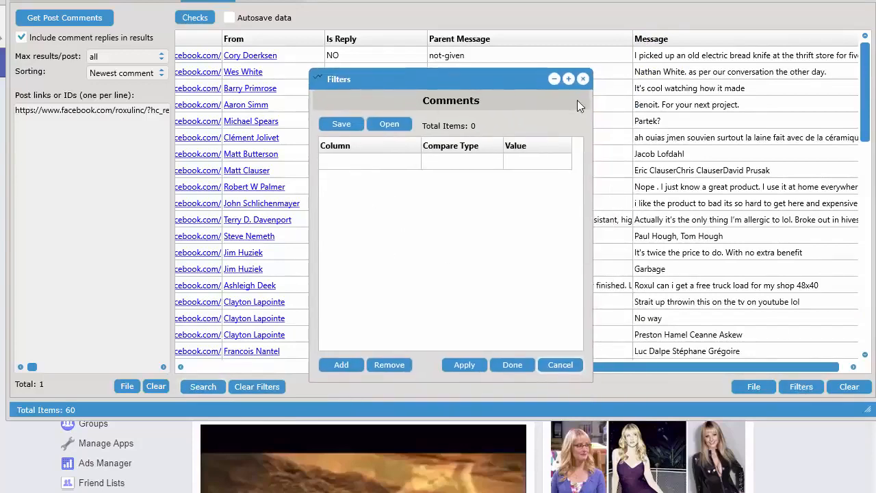
left_click(585, 79)
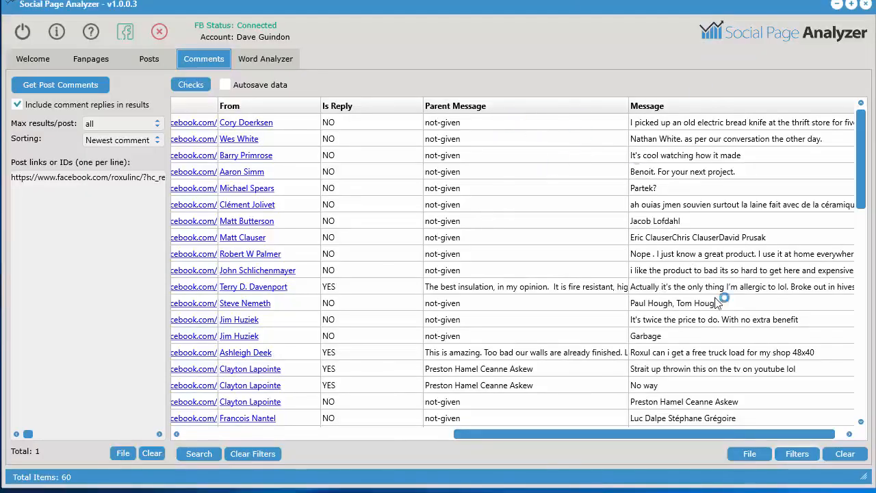
Open the filters for the comment results and place the Filters window beside the Message column
left_click(789, 453)
left_click_drag(556, 88, 875, 116)
left_click_drag(691, 10, 663, 5)
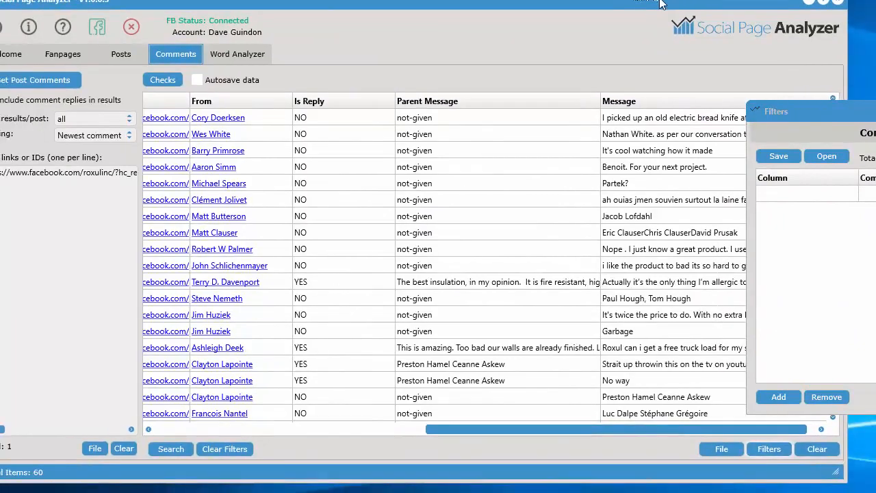
View how the open Filters window adapts to the Posts, Comments and Word Analyzer results
left_click(121, 55)
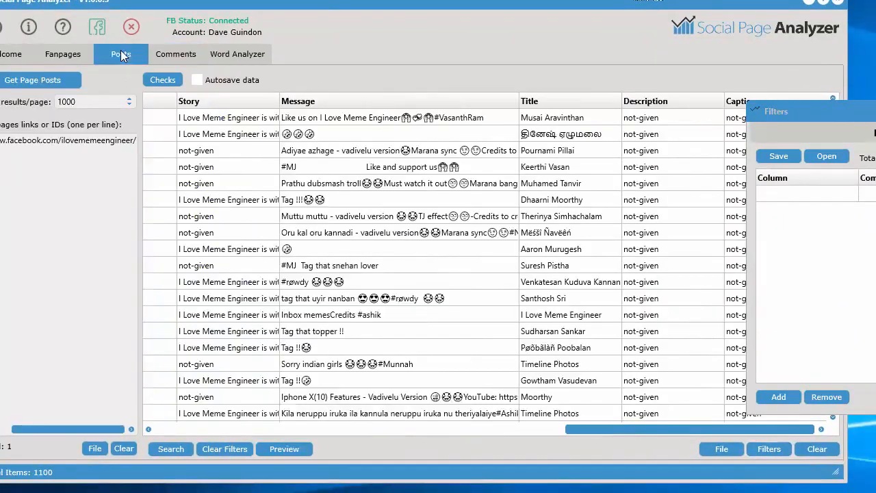
left_click(175, 58)
left_click(227, 55)
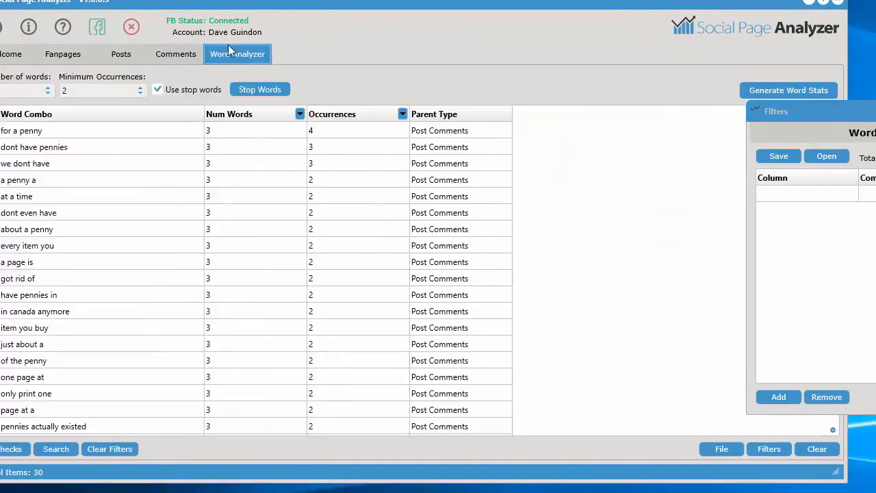
Return to the fanpage results by way of the posts, close the Filters window and move the main window fully into view
left_click(191, 57)
left_click(121, 57)
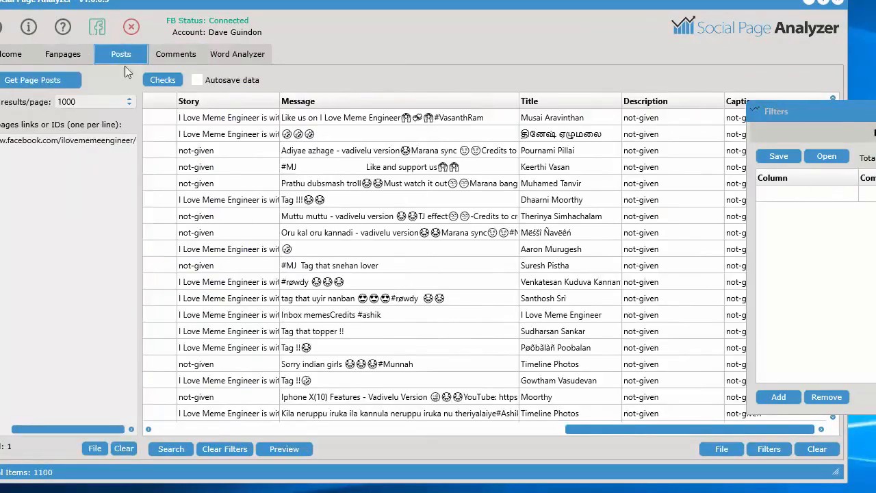
left_click(78, 55)
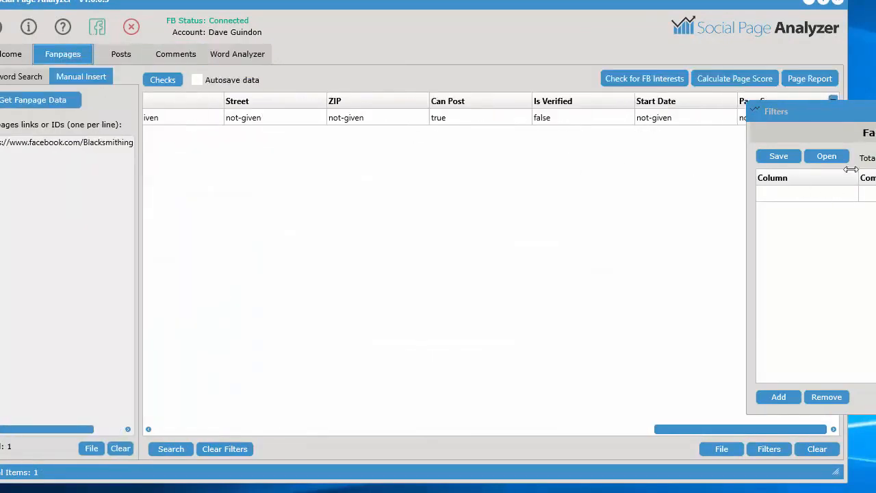
left_click_drag(662, 5, 689, 12)
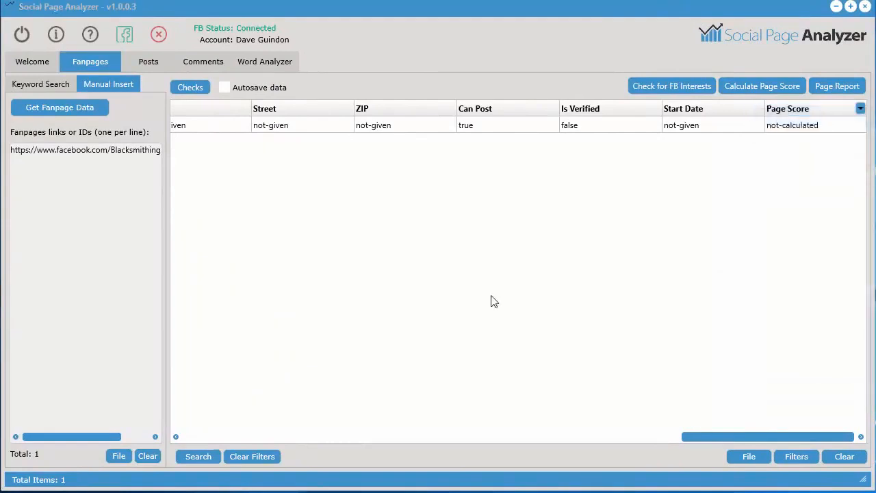
Select the Blacksmithing fanpage in the results and get the interests of the selected fanpage
left_click_drag(738, 438, 213, 442)
left_click(312, 130)
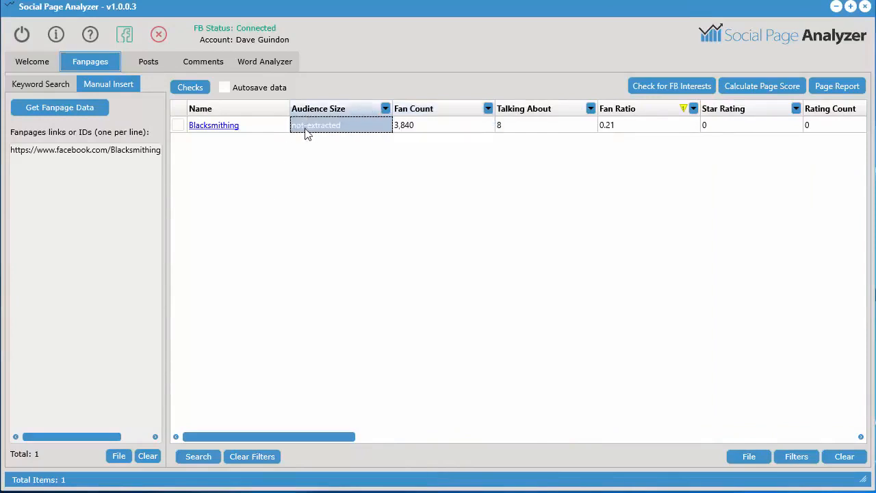
right_click(339, 123)
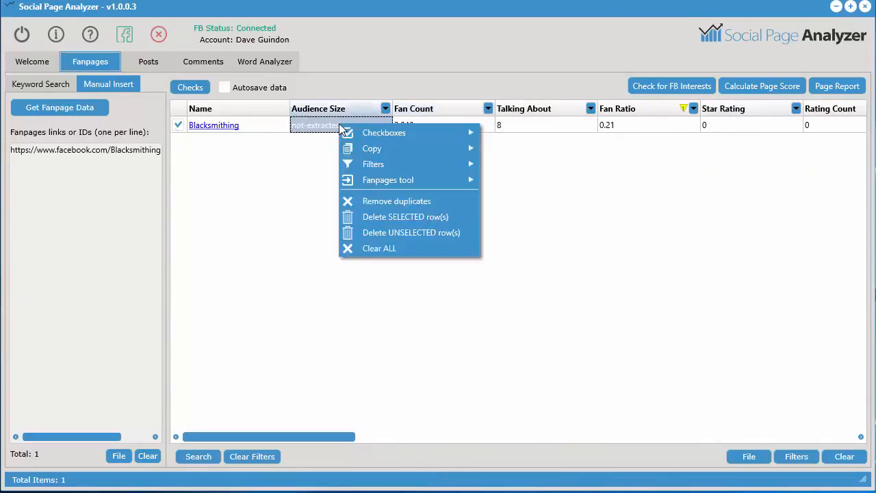
mouse_move(385, 181)
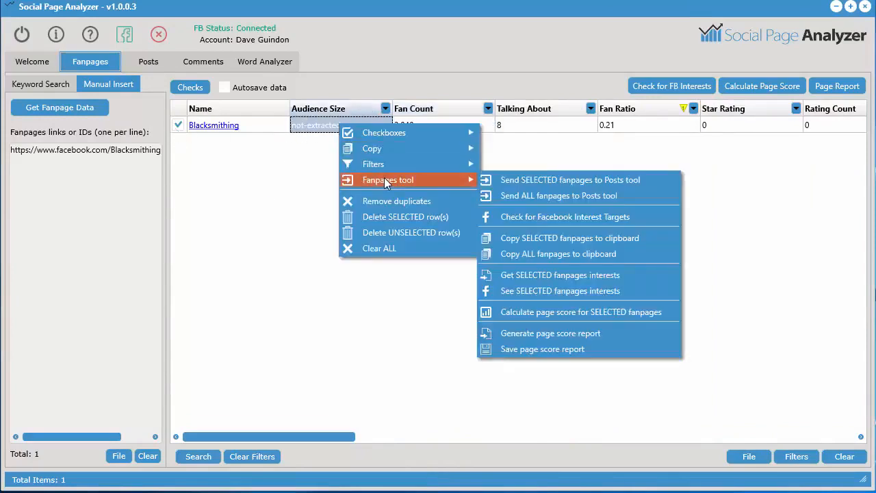
left_click(563, 277)
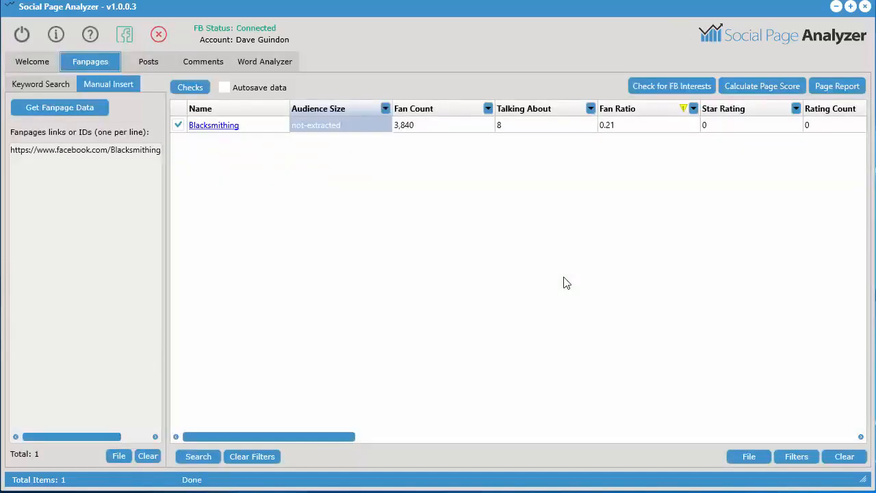
View the Blacksmithing fanpage's interests on Facebook and return to Social Page Analyzer
right_click(312, 133)
mouse_move(360, 185)
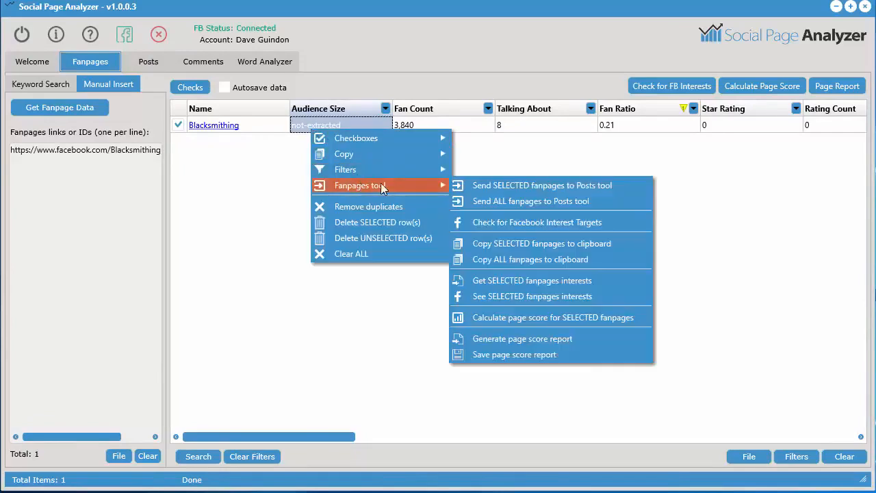
left_click(508, 296)
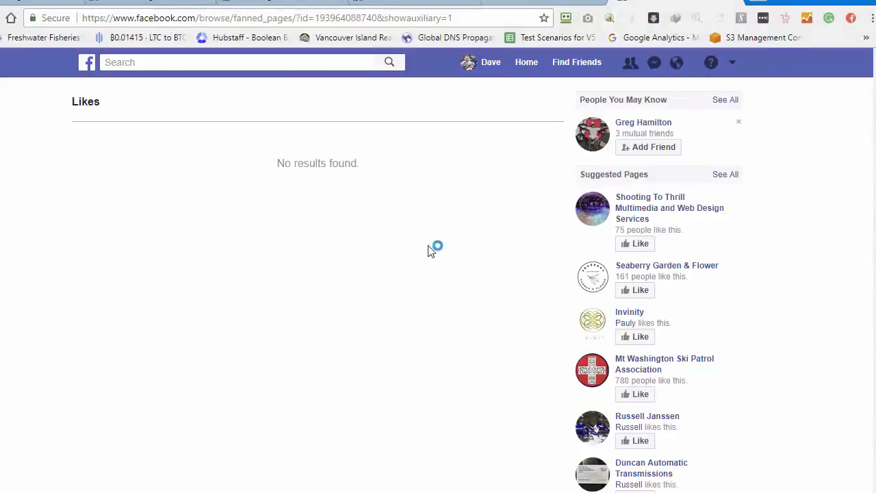
left_click(798, 2)
Clear all fanpage results and empty the list of manually inserted fanpage links
left_click(856, 457)
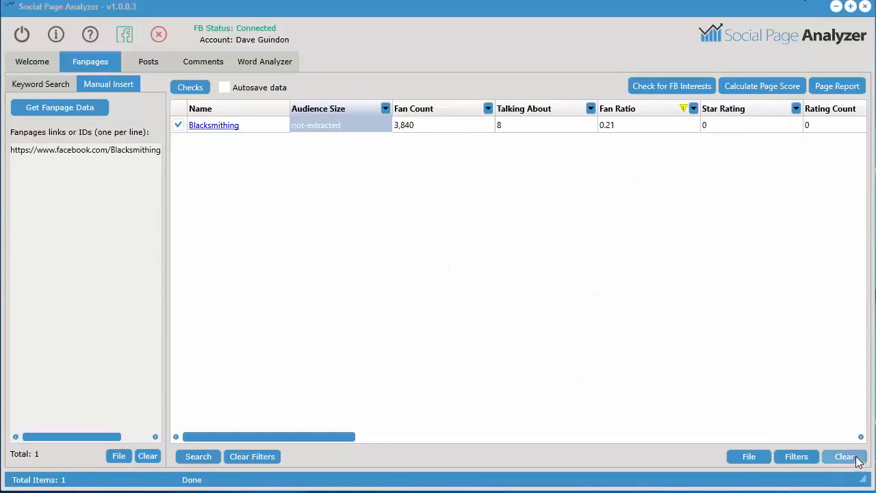
left_click(412, 324)
left_click(147, 456)
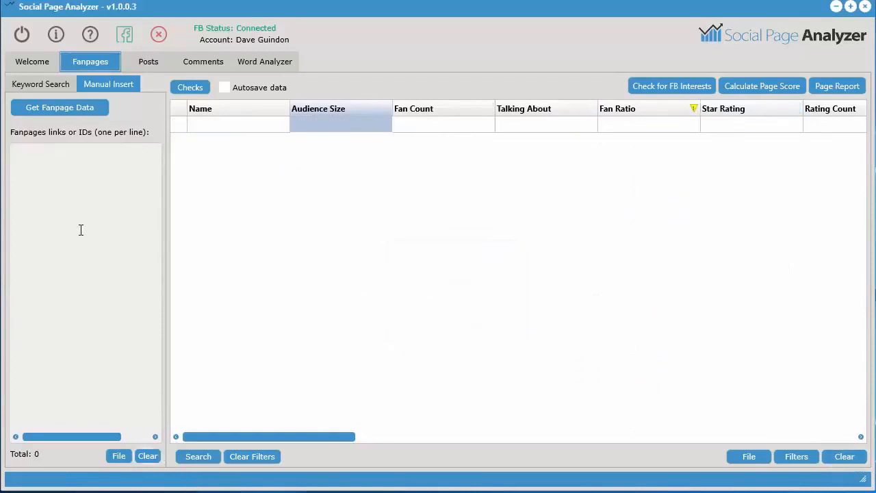
Search fanpages by the keyword "nurse", replacing "engineering", with a maximum of 25 results
left_click(80, 230)
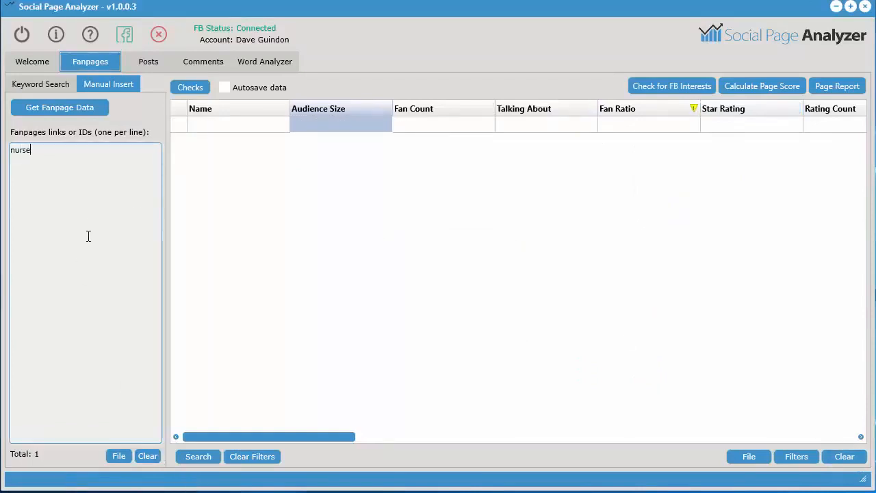
left_click(45, 84)
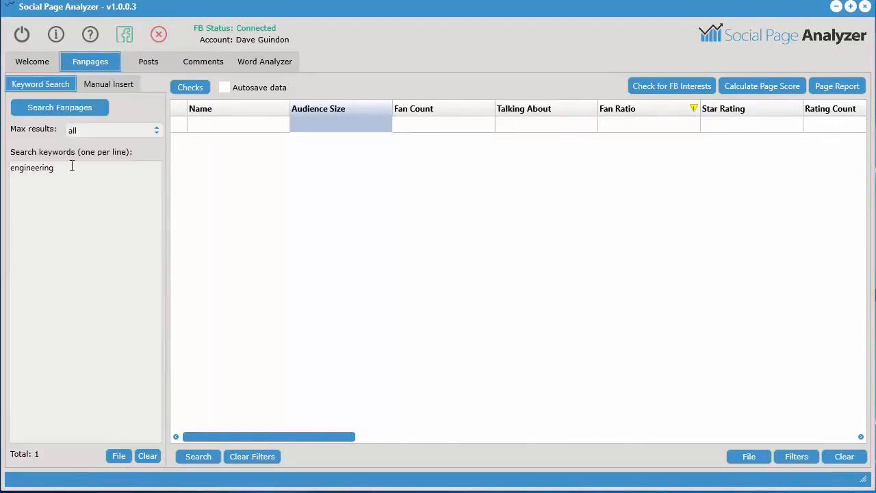
left_click_drag(71, 165, 16, 178)
key("BackSpace")
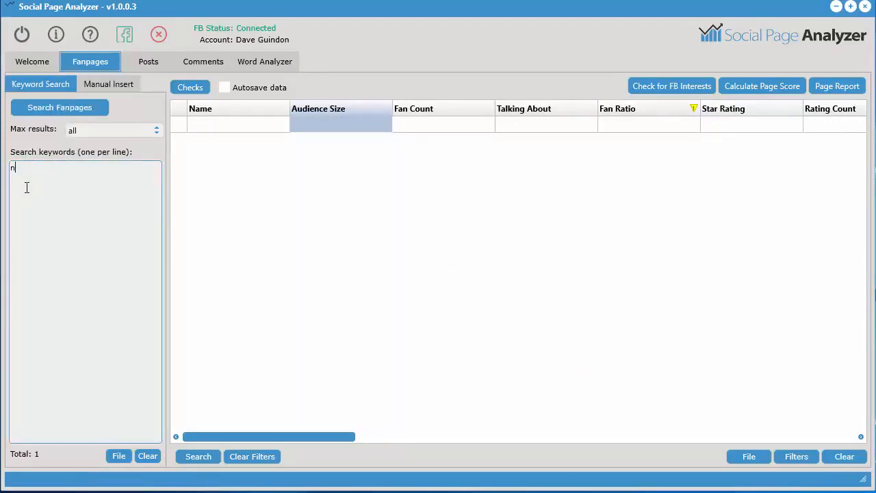
type("nurse")
left_click(98, 129)
left_click(97, 159)
left_click(62, 106)
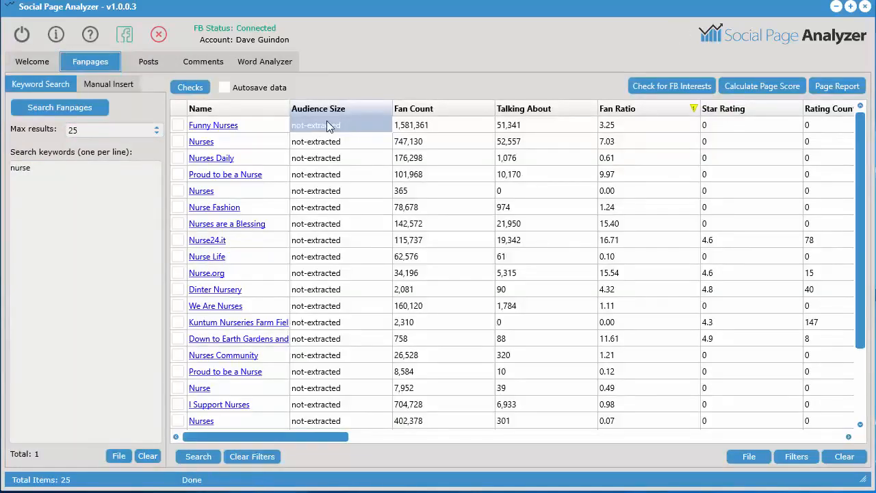
Tick the Funny Nurses fanpage in the results and view the available fanpage tools
left_click(349, 125)
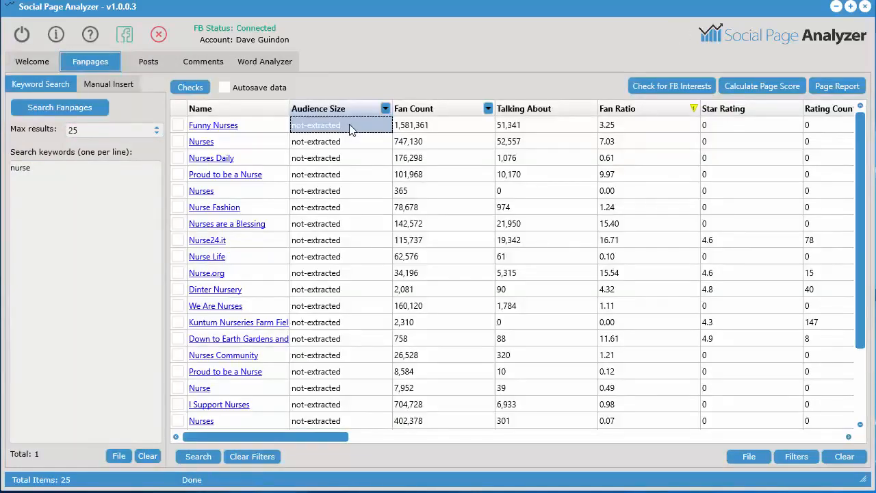
right_click(350, 127)
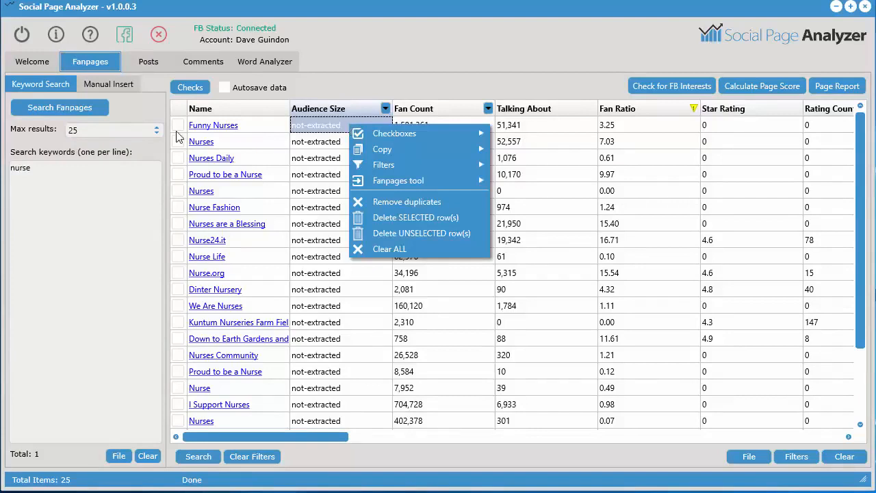
left_click(178, 126)
right_click(315, 127)
mouse_move(362, 185)
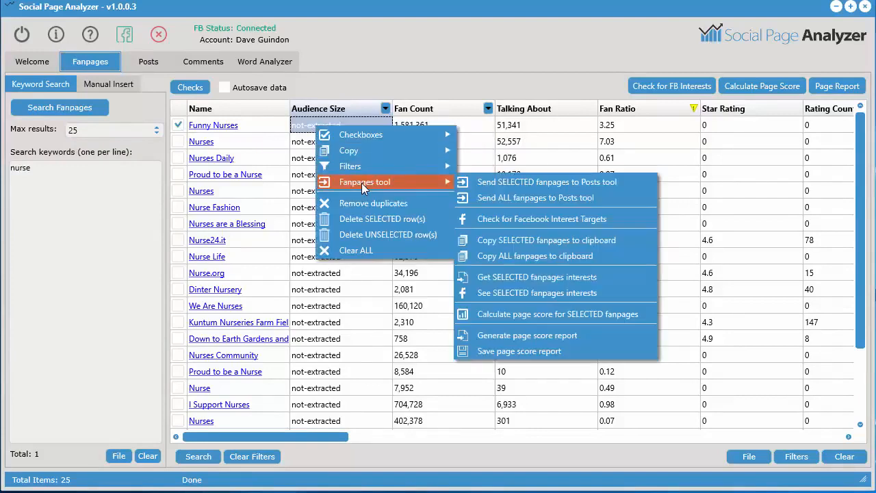
left_click(375, 339)
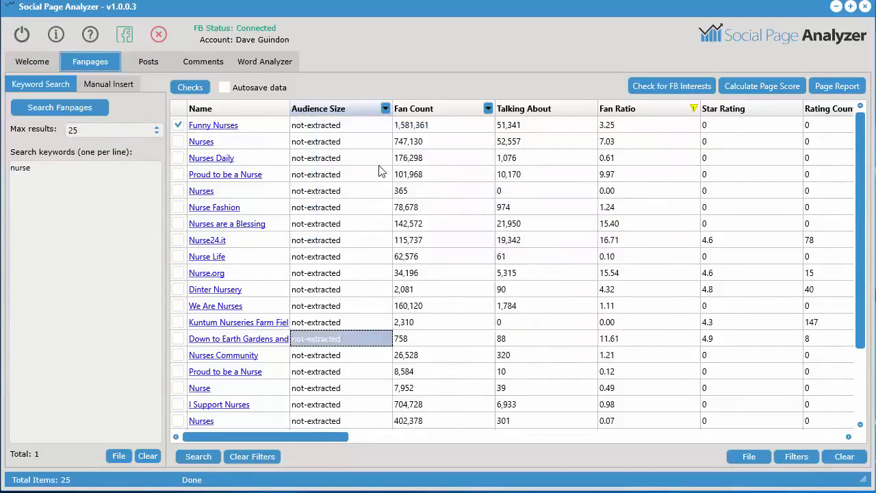
left_click(372, 158)
left_click(362, 416, "shift")
right_click(361, 413)
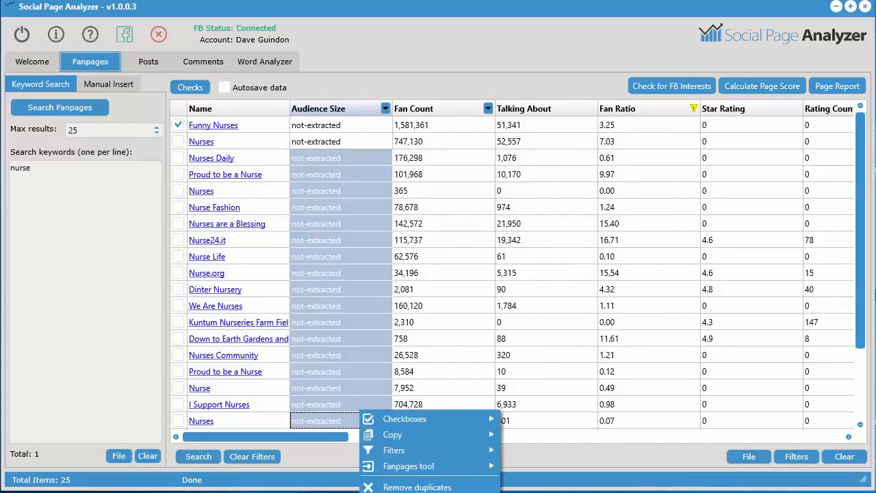
left_click(346, 175)
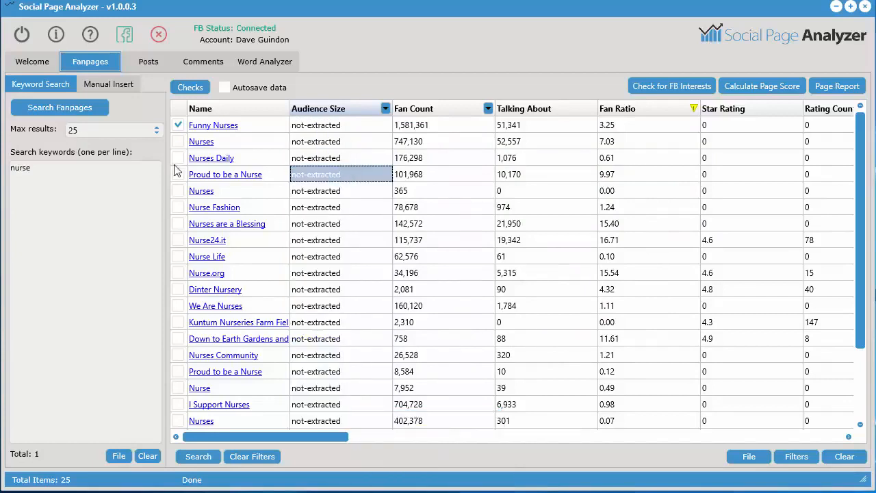
Tick the fanpages from Nurses Daily through Dinter Nursery as well and delete all selected rows
left_click(178, 158)
left_click(177, 241)
left_click(178, 175)
left_click(178, 191)
left_click(178, 208)
left_click(178, 224)
left_click(178, 257)
left_click(178, 273)
left_click(178, 289)
right_click(354, 181)
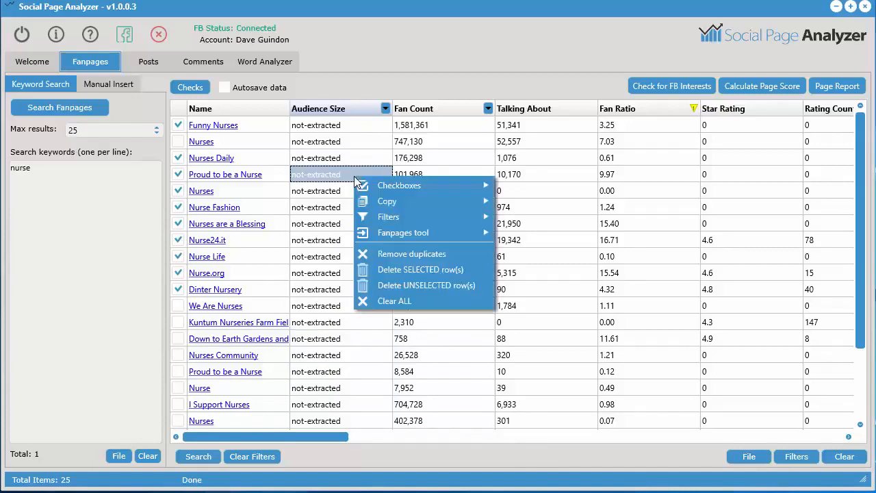
left_click(406, 272)
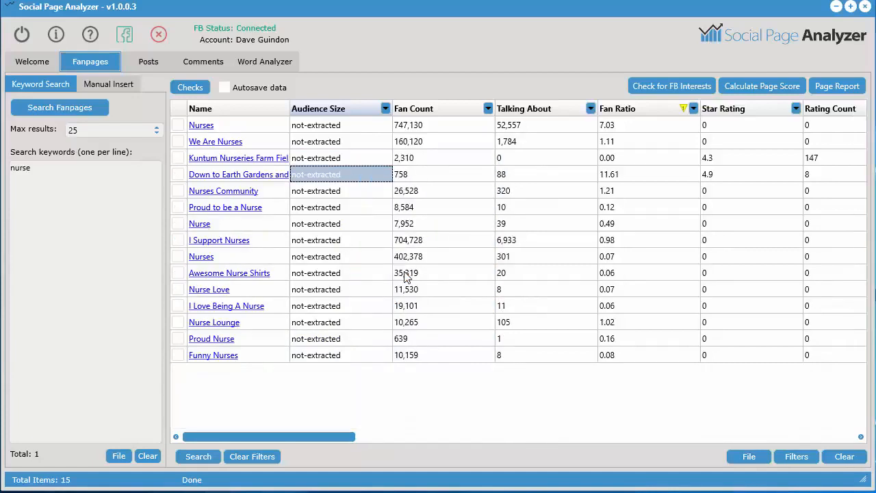
Tick the We Are Nurses fanpage and get the interests of the selected fanpage
left_click(350, 125)
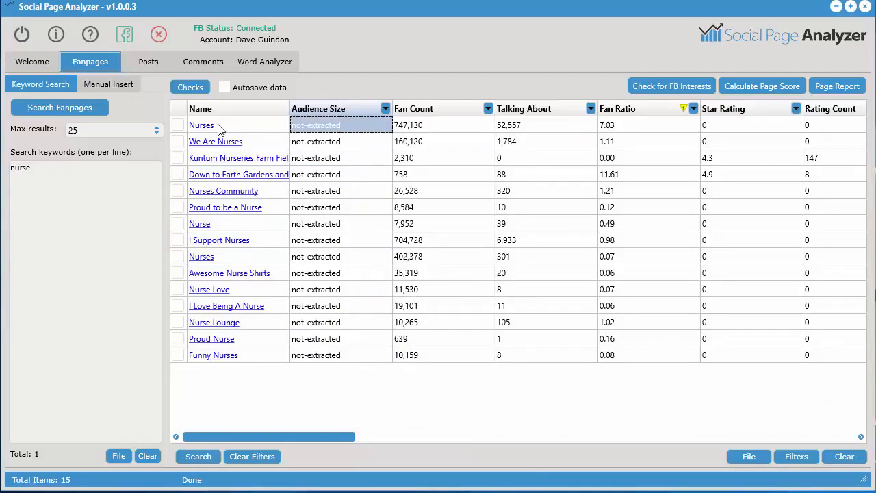
left_click(178, 142)
left_click(345, 142)
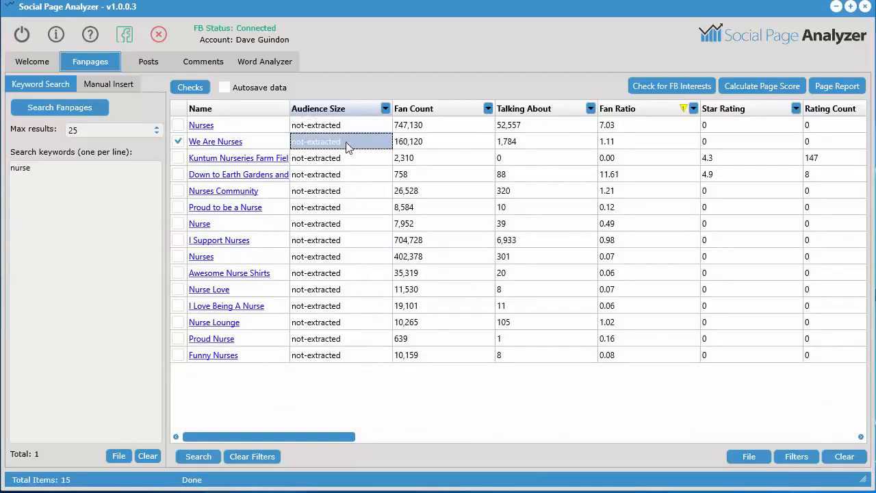
right_click(346, 142)
mouse_move(409, 201)
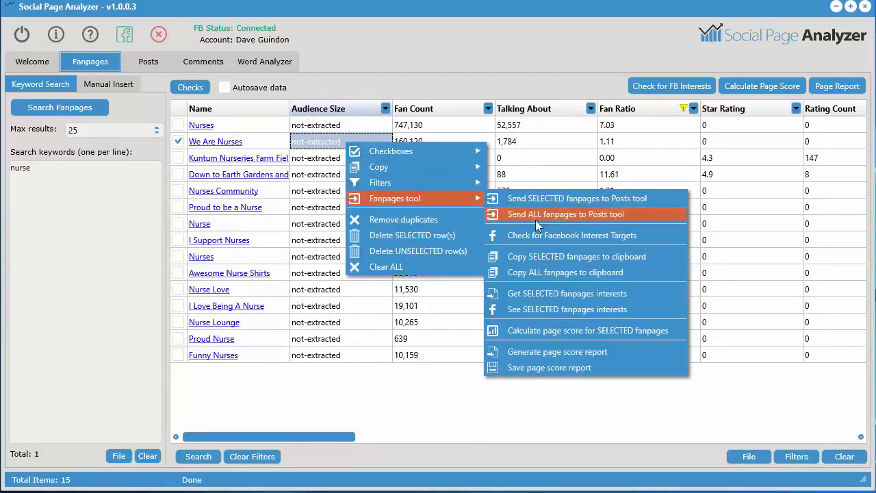
left_click(580, 293)
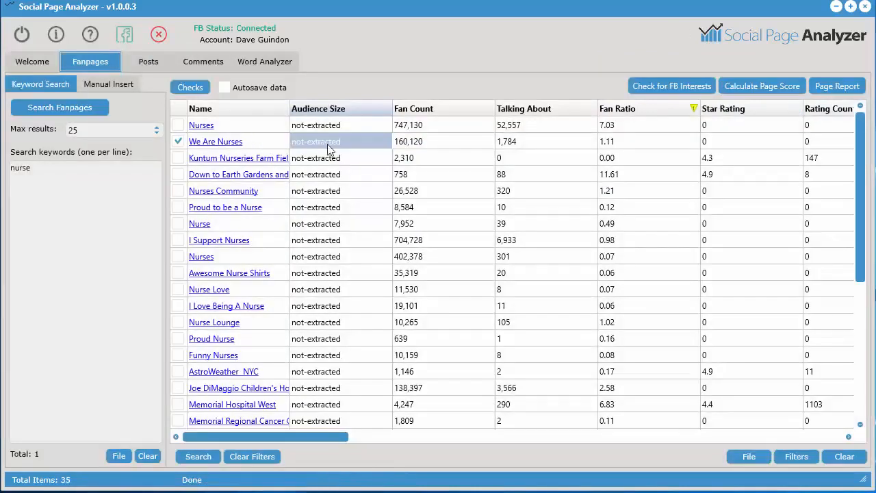
View the pages liked by We Are Nurses on Facebook and return to Social Page Analyzer
right_click(335, 143)
mouse_move(384, 198)
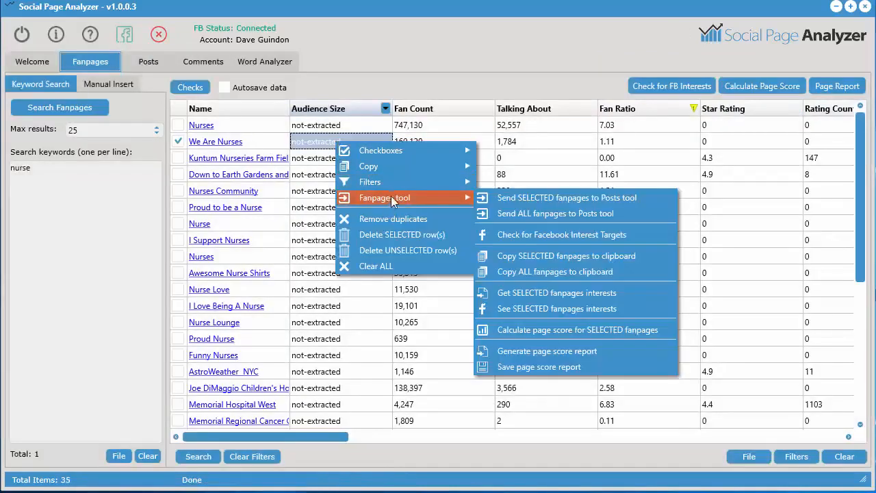
left_click(536, 310)
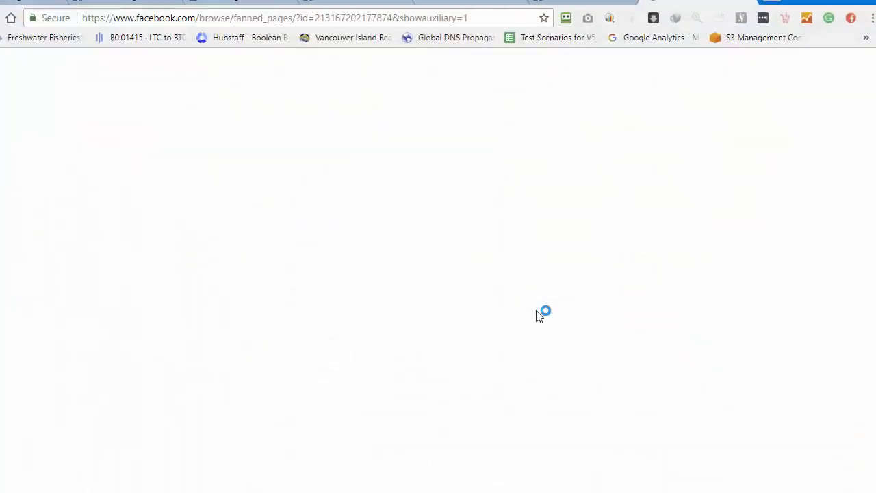
scroll(442, 331, "down", 3)
scroll(443, 327, "down", 2)
scroll(445, 323, "up", 4)
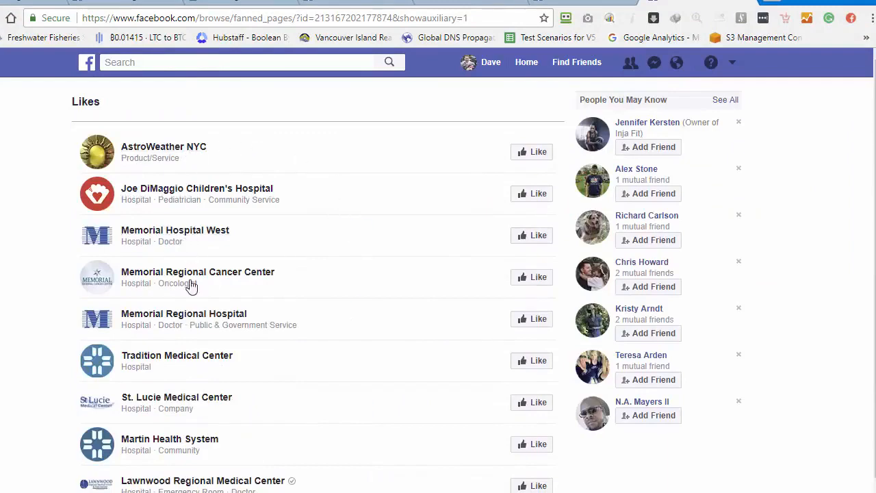
left_click(813, 1)
Look through the extended fanpage list, untick We Are Nurses and widen the Name column to fit the full names
scroll(476, 321, "down", 6)
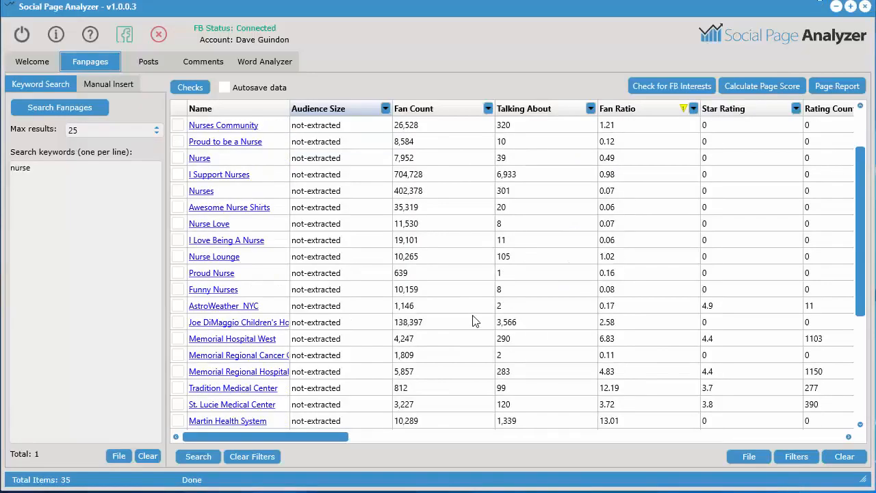
mouse_move(337, 436)
left_mouse_down()
mouse_move(838, 436)
mouse_move(342, 436)
left_mouse_up()
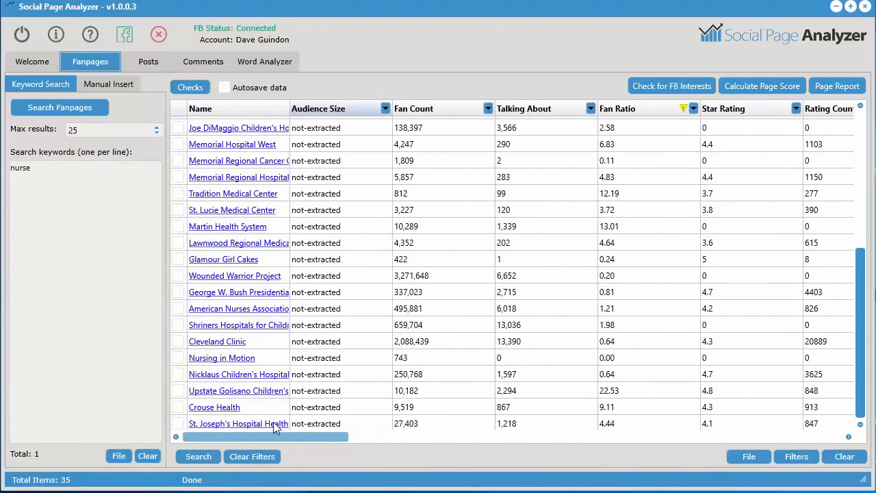
scroll(519, 312, "up", 4)
scroll(519, 312, "up", 1)
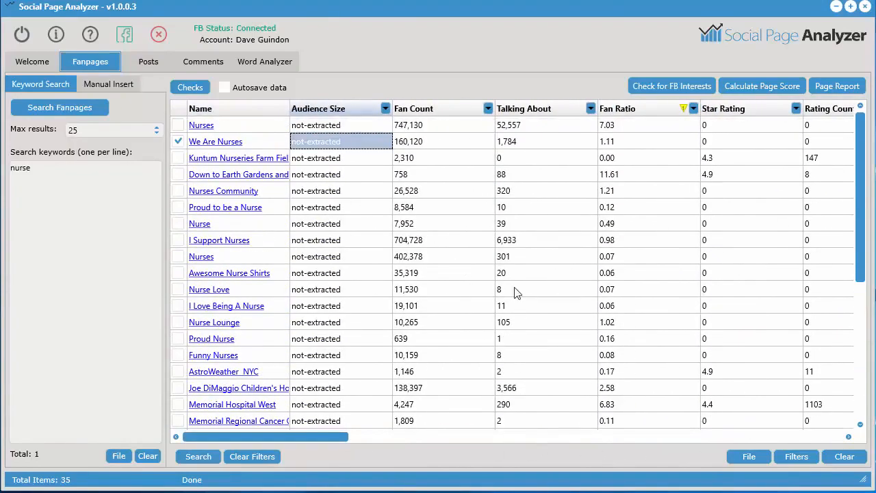
left_click(181, 144)
left_click_drag(290, 111, 321, 111)
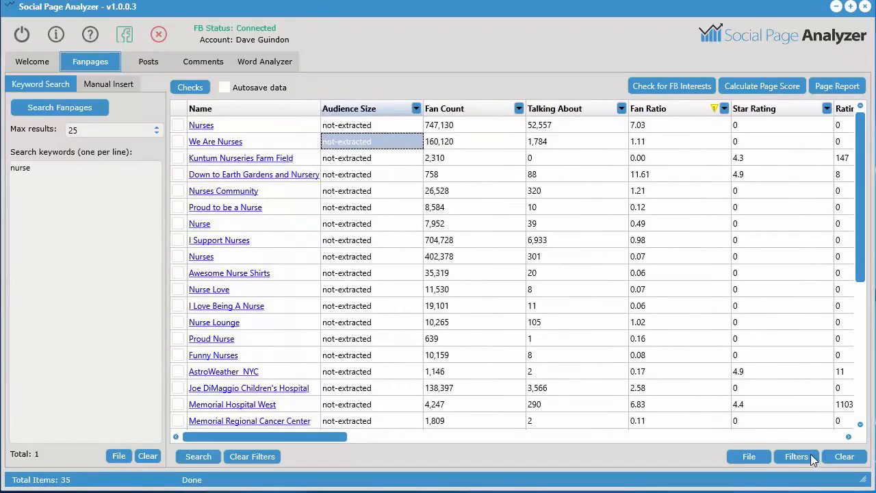
Clear all fanpage results from the table
left_click(845, 456)
left_click(431, 327)
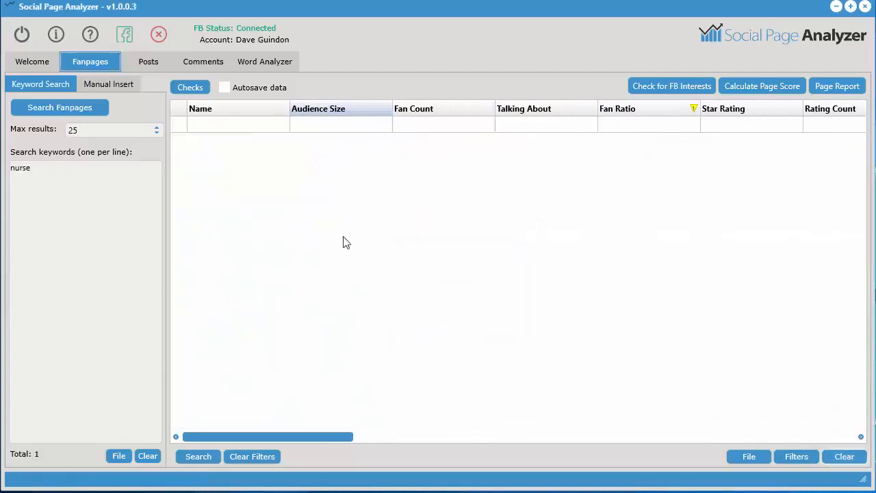
Set the fanpage search's maximum results to all and append alphabet letters to the keyword nurse
left_click(117, 127)
left_click(117, 141)
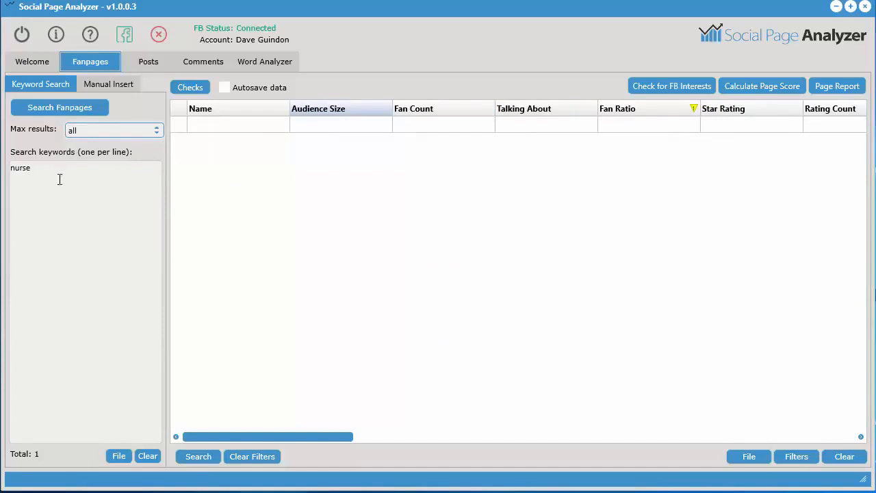
right_click(55, 205)
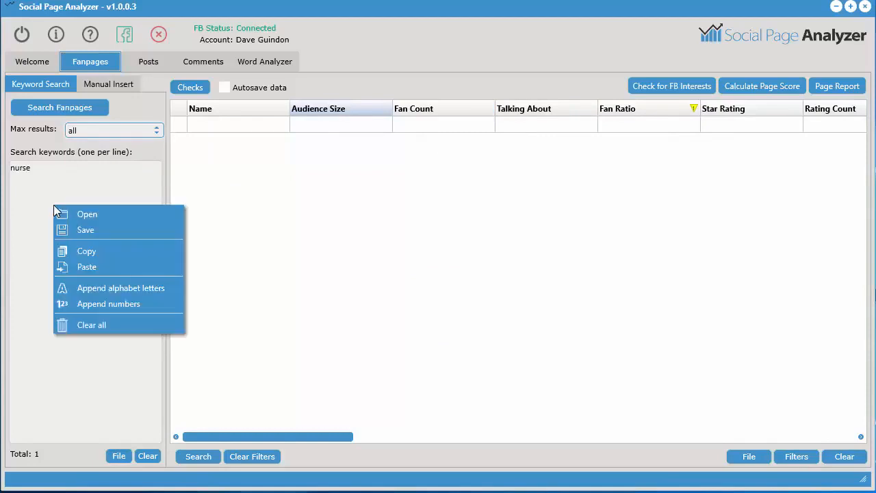
left_click(116, 291)
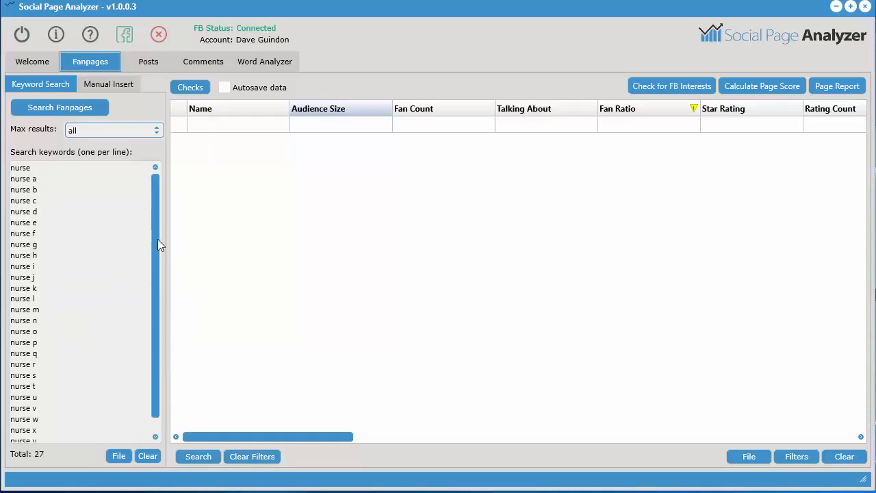
Search fanpages for the whole nurse keyword list and stop the search partway through
mouse_move(157, 239)
left_mouse_down()
mouse_move(156, 296)
mouse_move(165, 234)
left_mouse_up()
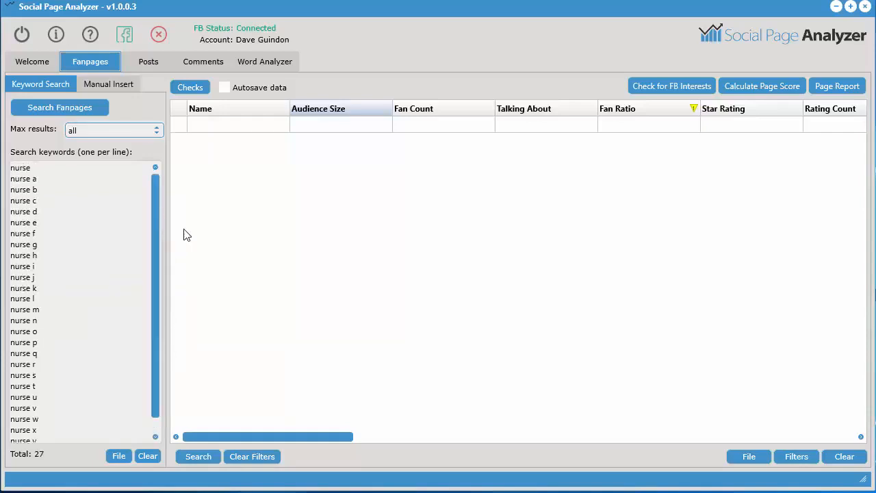
left_click(72, 107)
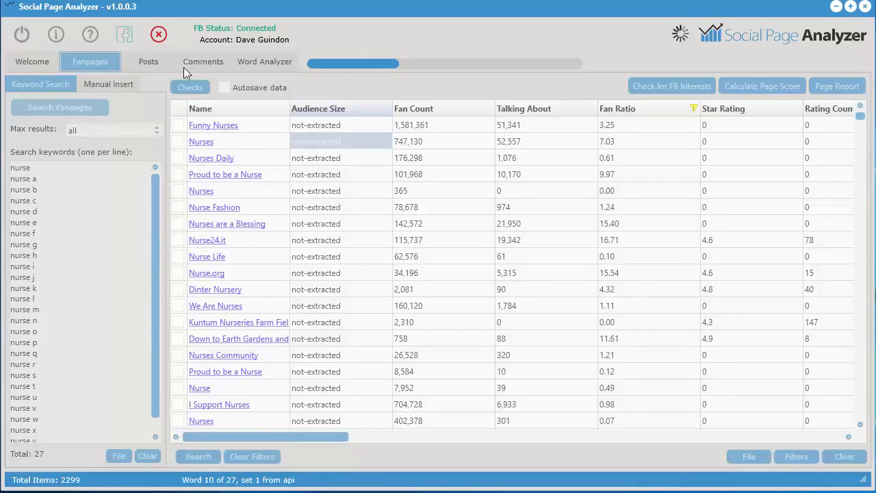
left_click(160, 35)
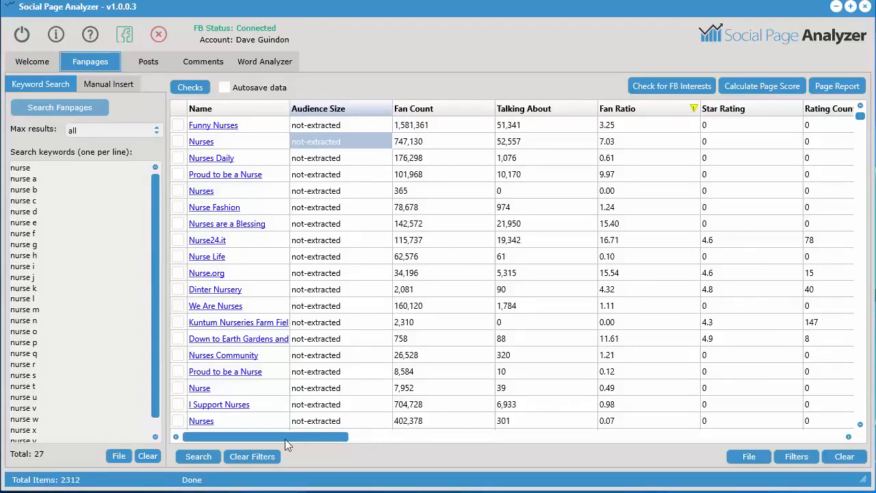
Sort the fanpage results by Fan Ratio from highest to lowest
left_click_drag(269, 437, 218, 445)
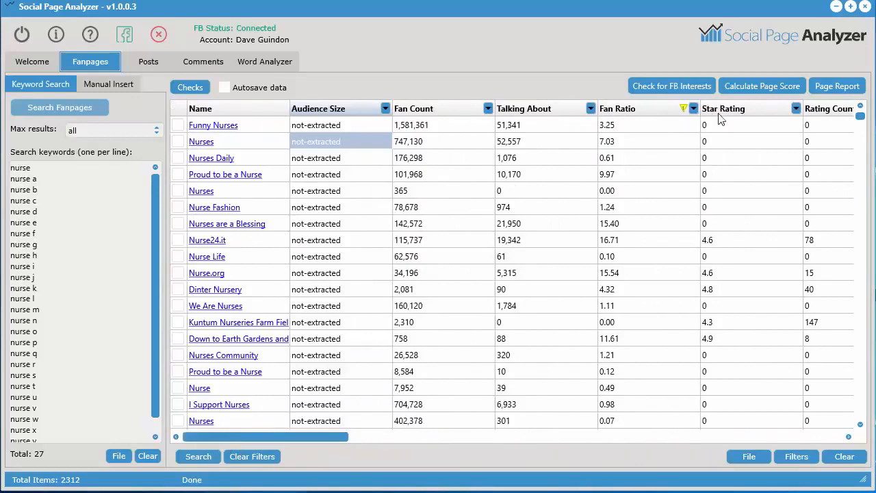
left_click(635, 109)
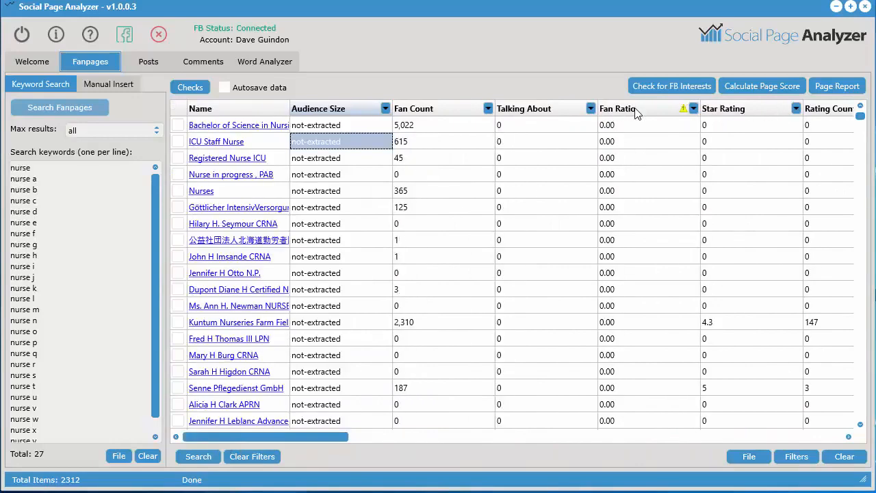
left_click(636, 111)
Filter the Fan Count column to show only fanpages with more than 100,000 fans
left_click(487, 108)
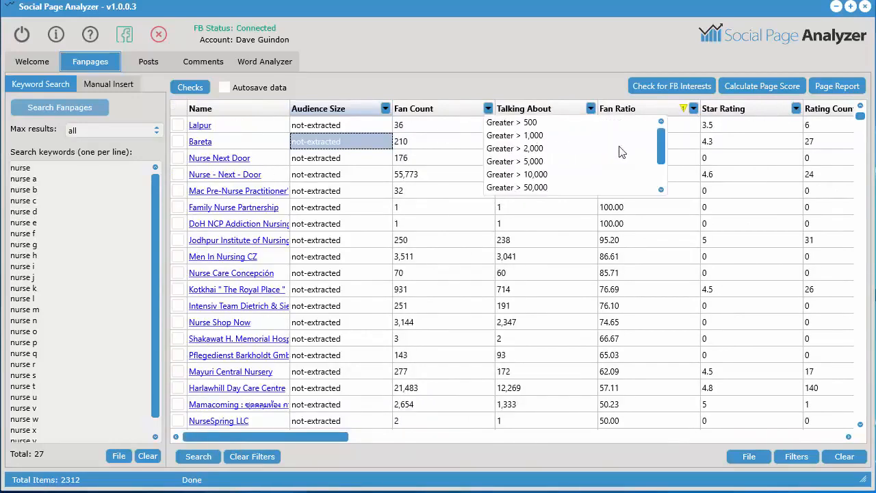
left_click_drag(659, 147, 660, 161)
left_click(645, 210)
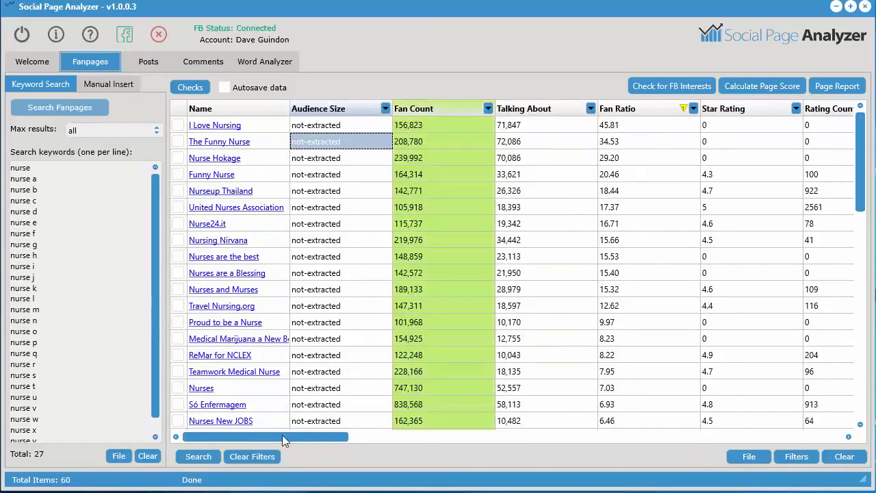
left_click_drag(282, 436, 257, 415)
left_click(550, 270)
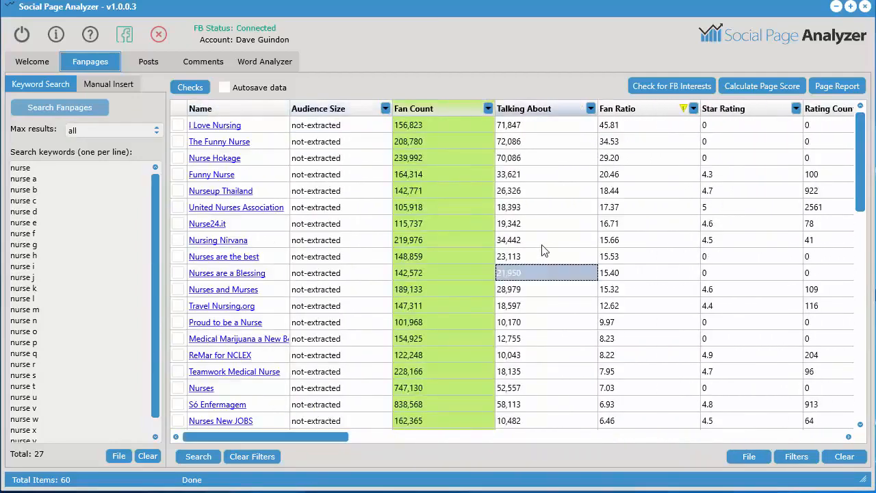